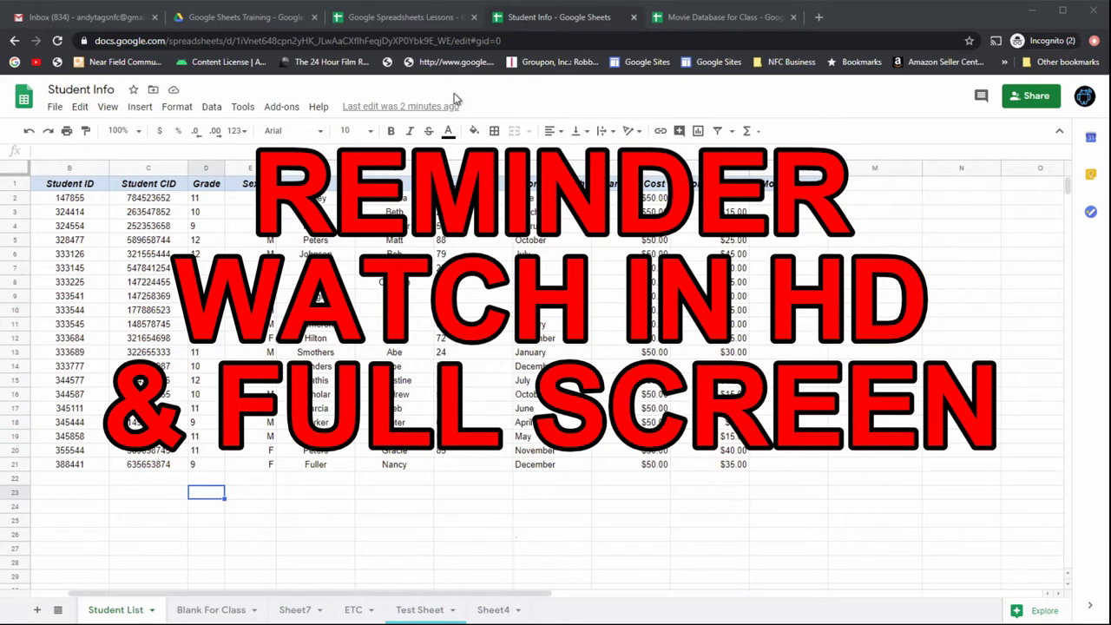
- Switch to the Google Spreadsheets Lessons file and select the empty Cost total cell B6 on the Budget sheet
click(404, 17)
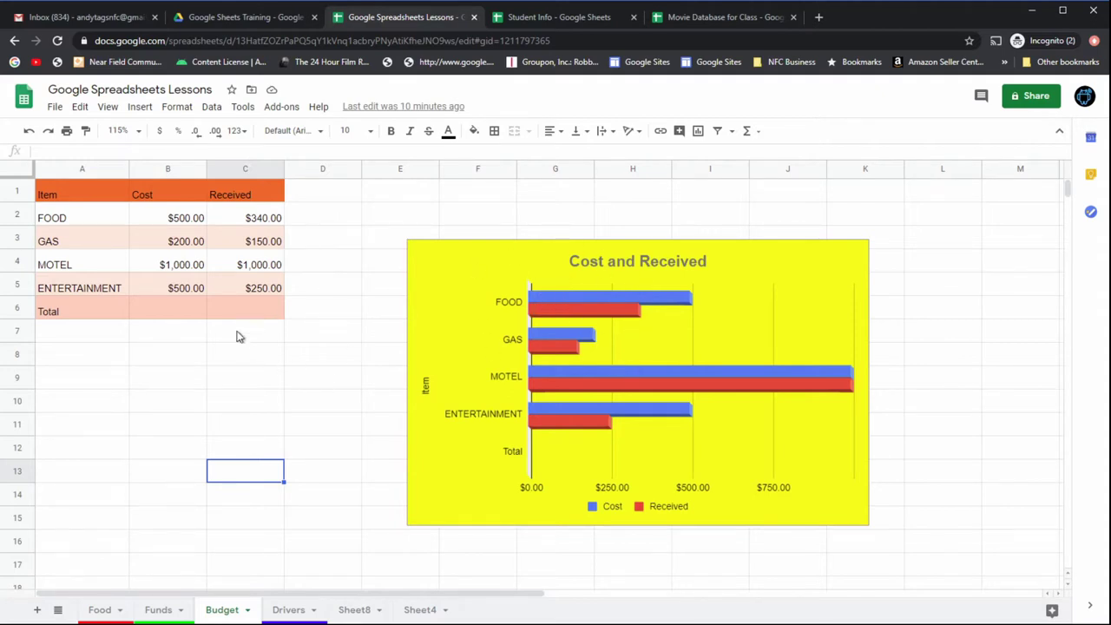
click(177, 315)
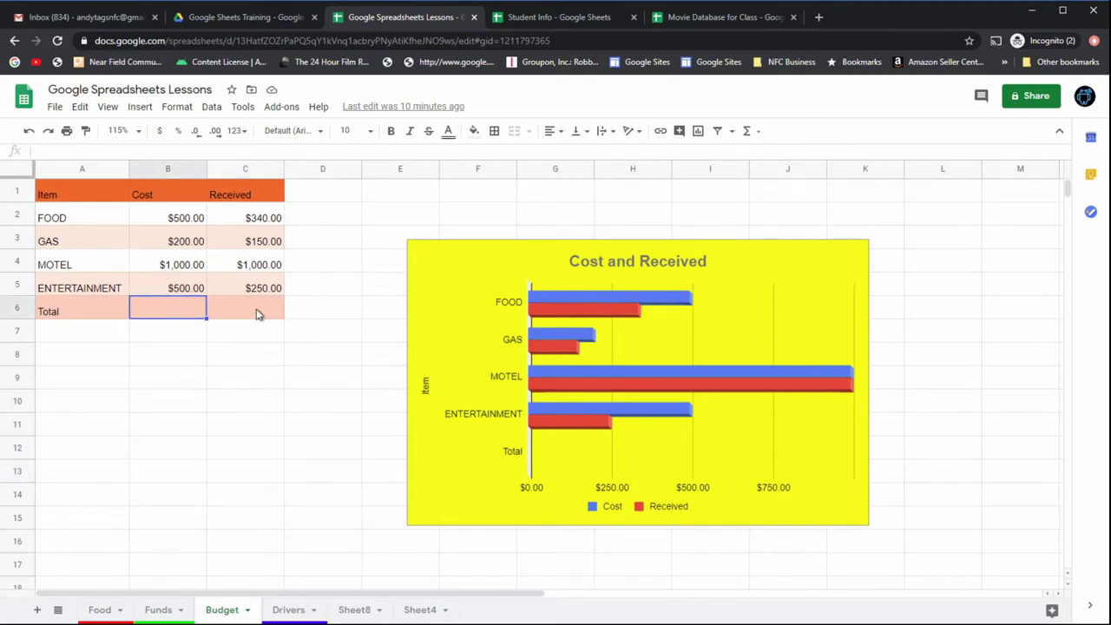
click(257, 314)
click(194, 313)
click(243, 316)
click(196, 314)
- Enter the addition formula =B2+B3+B4+B5 in the Cost total cell B6
text(=)
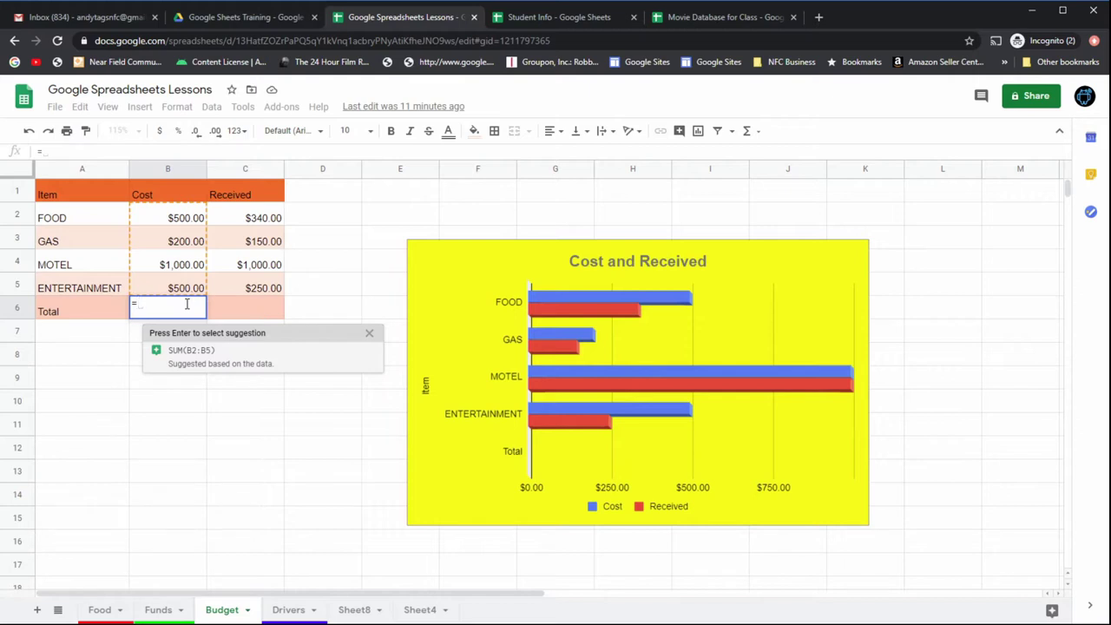
text(B)
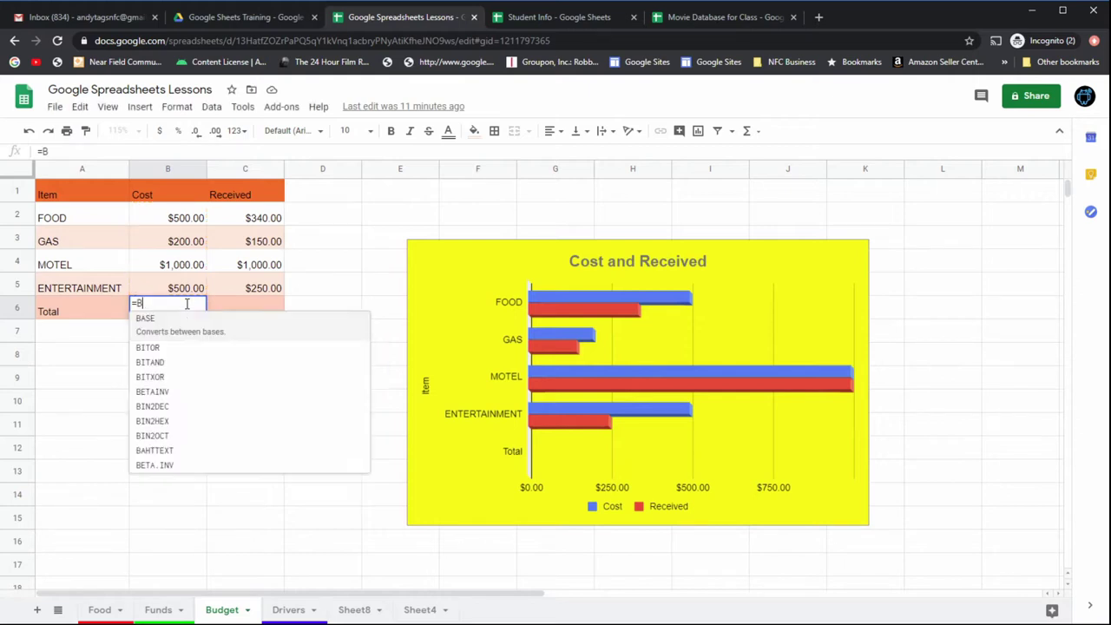
text(2)
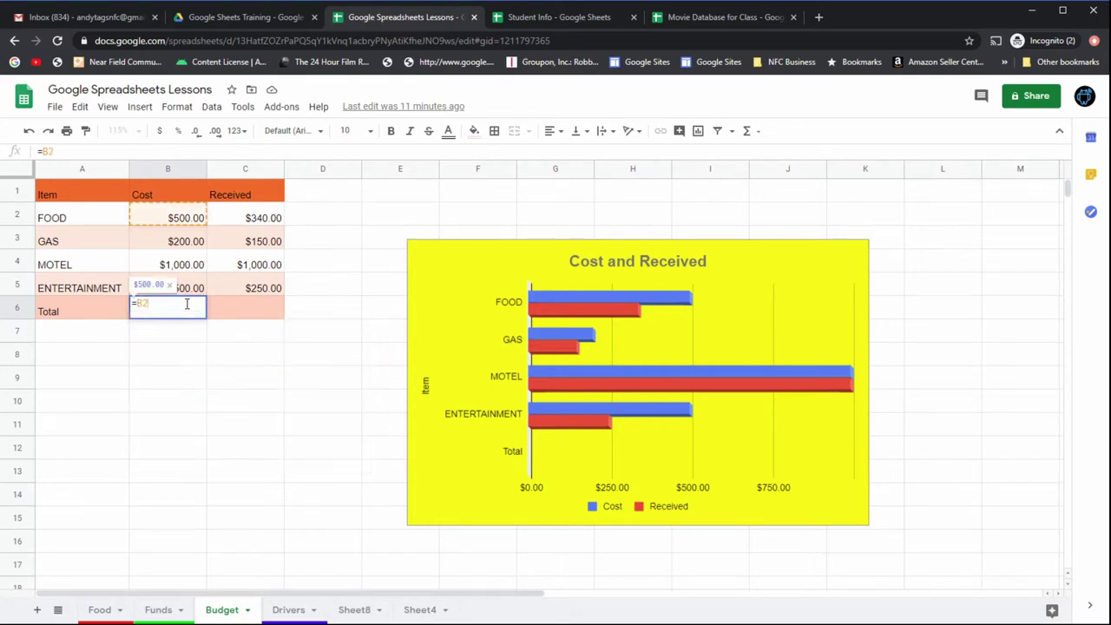
text(+b)
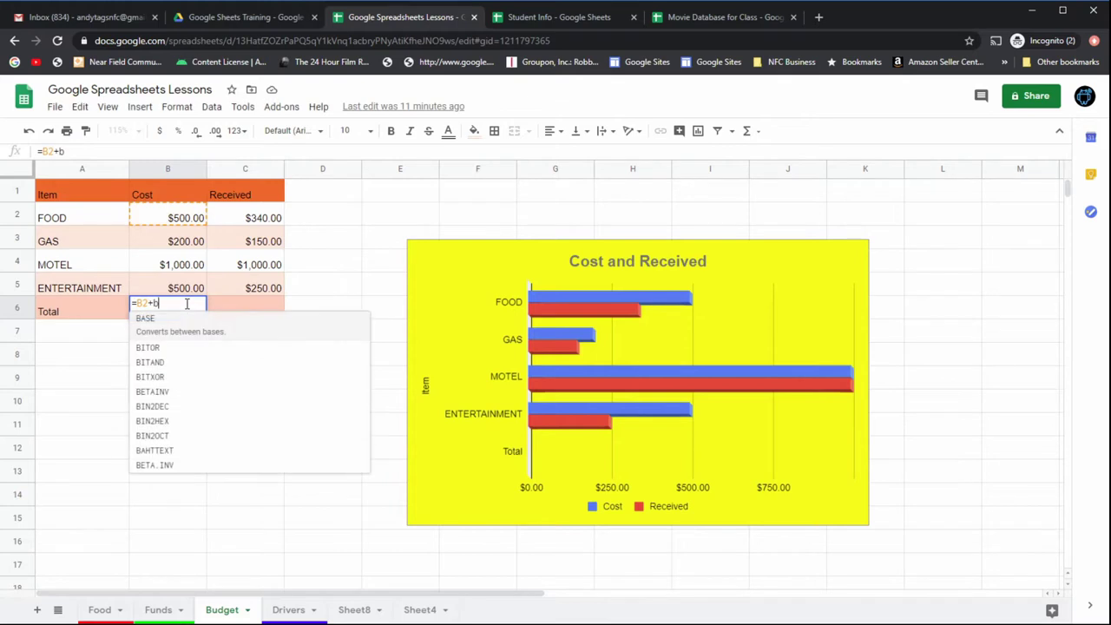
key(BackSpace)
text(B3)
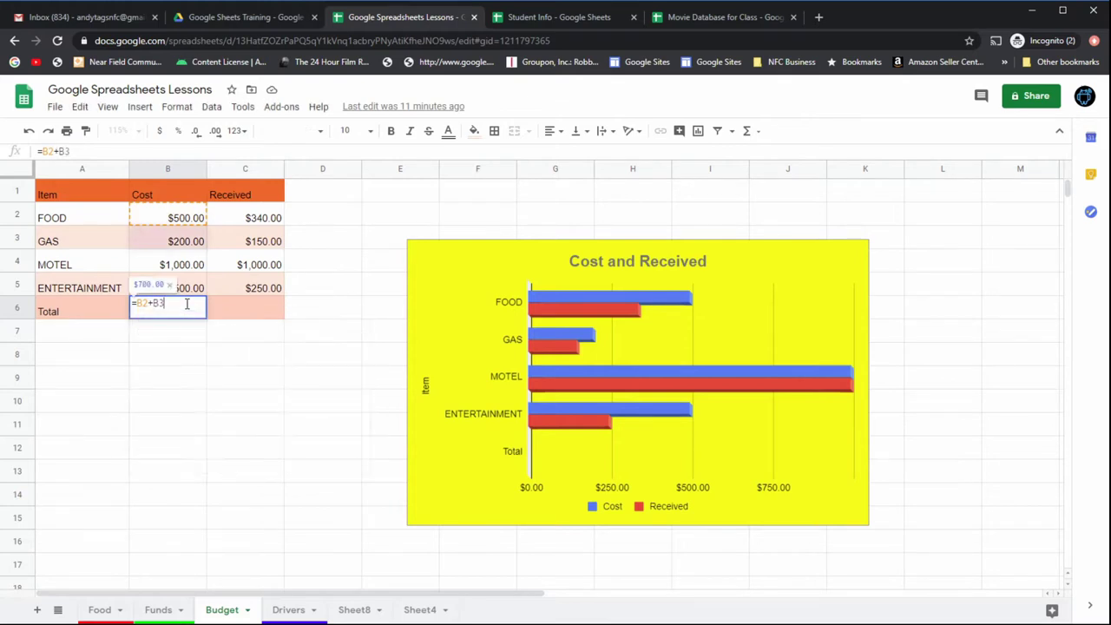
text(+B)
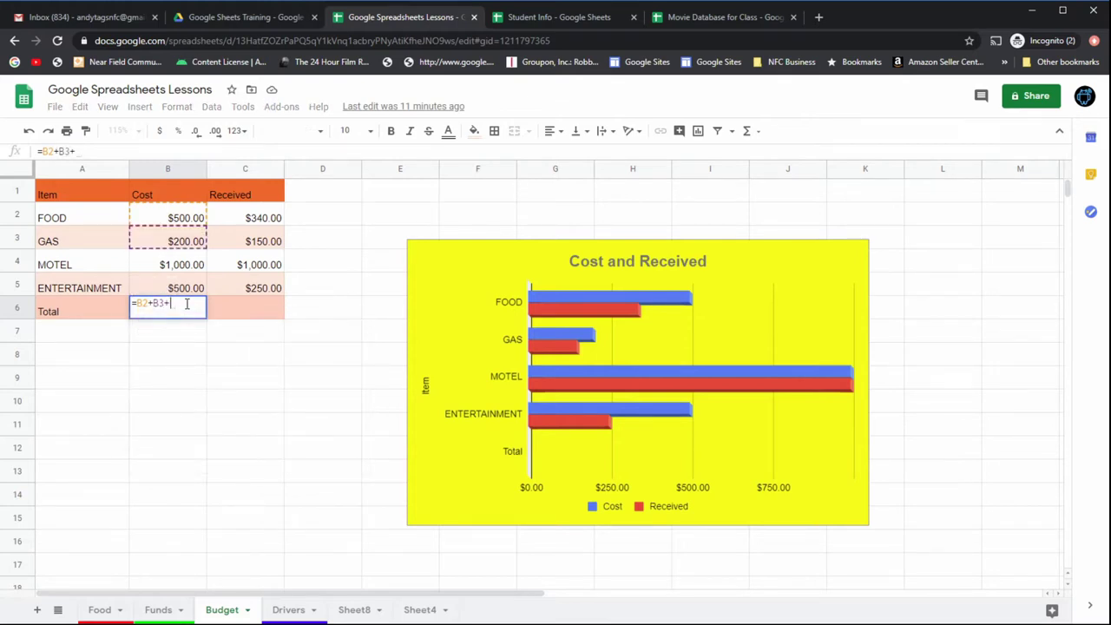
text(4)
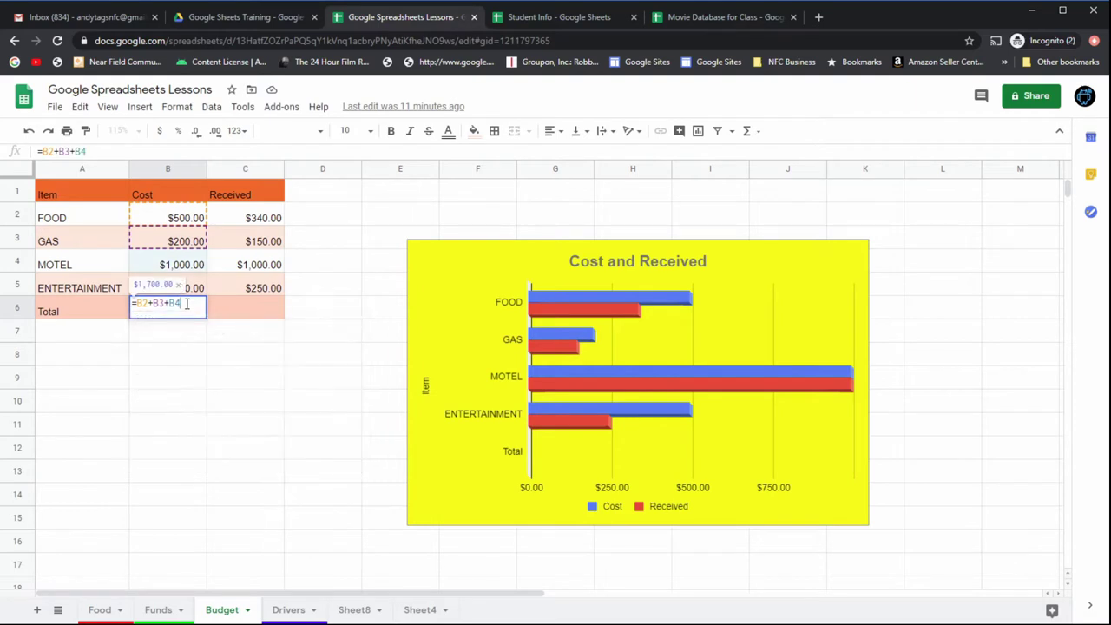
text(B5)
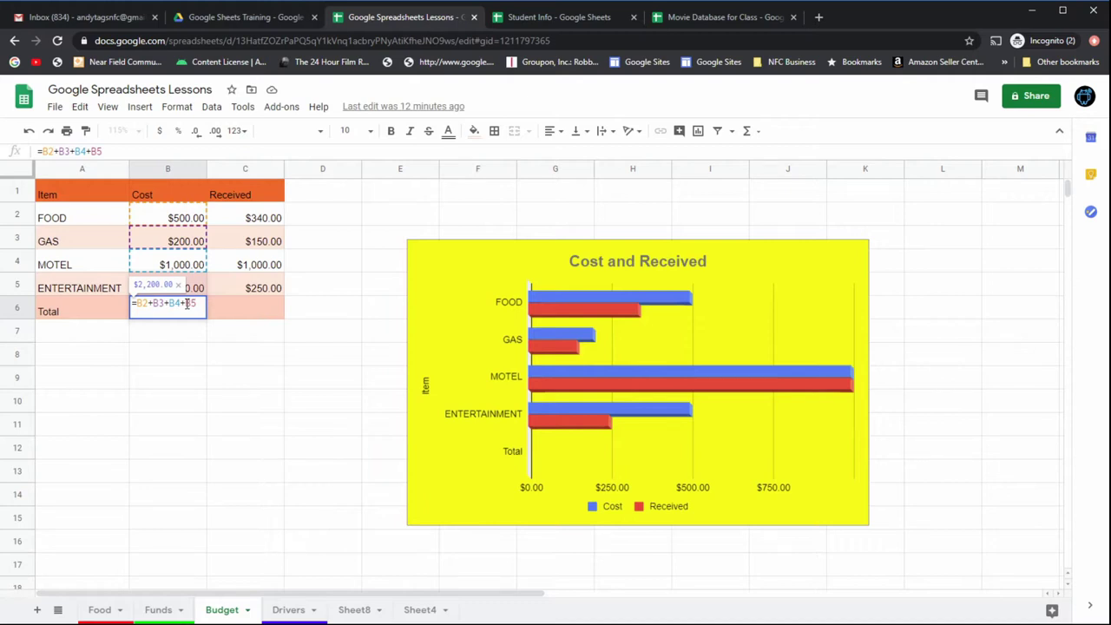
key(Return)
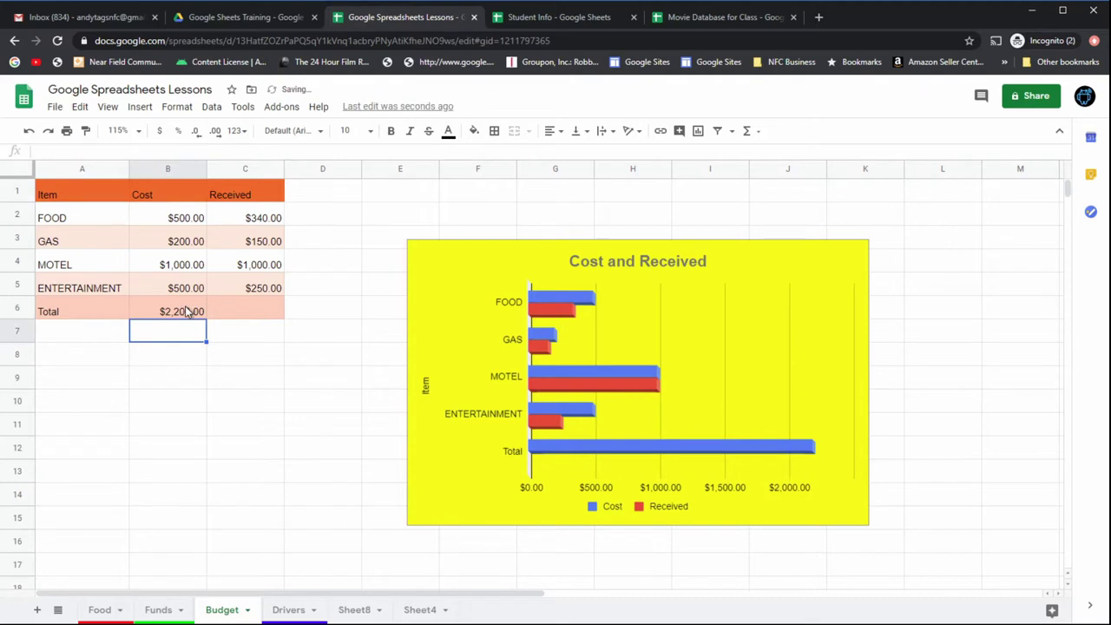
click(189, 311)
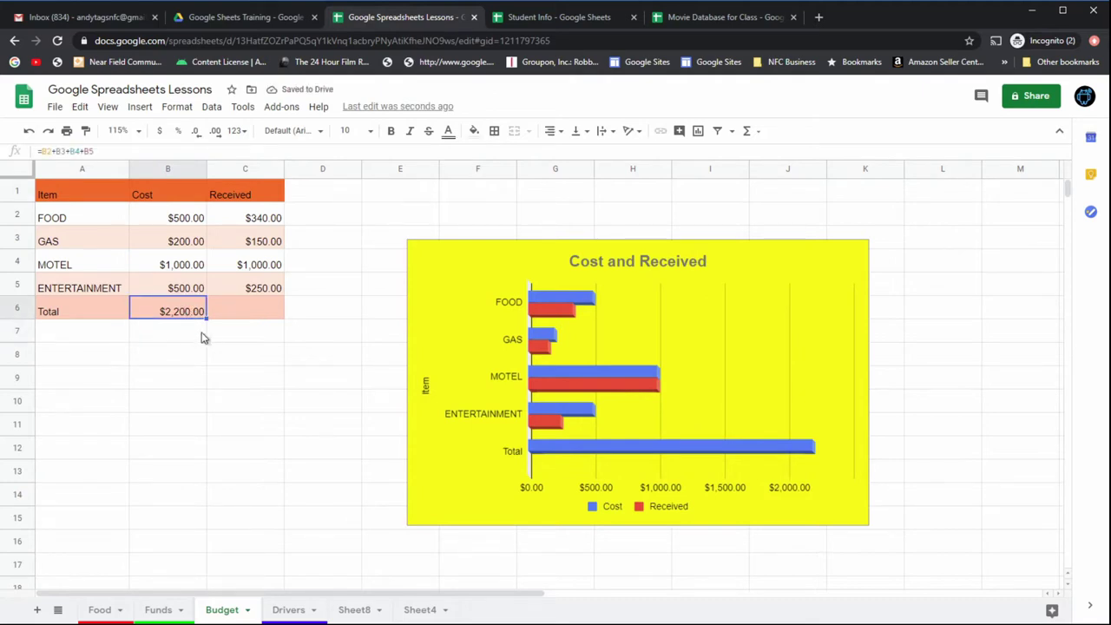
- Set the MOTEL cost in cell B4 to 900
click(189, 265)
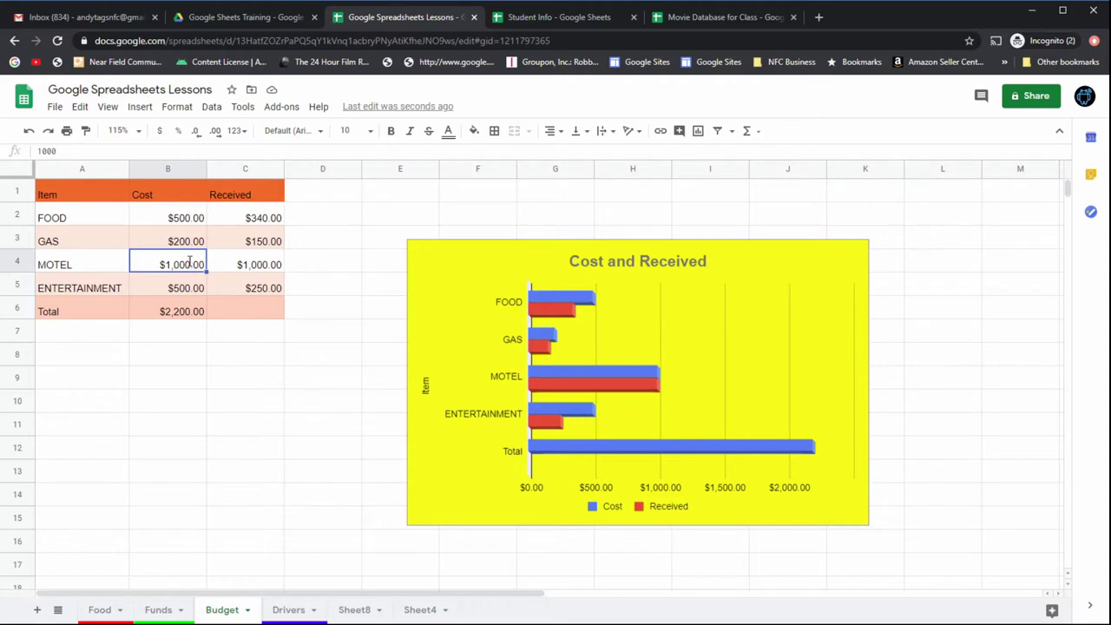
text(900)
key(Return)
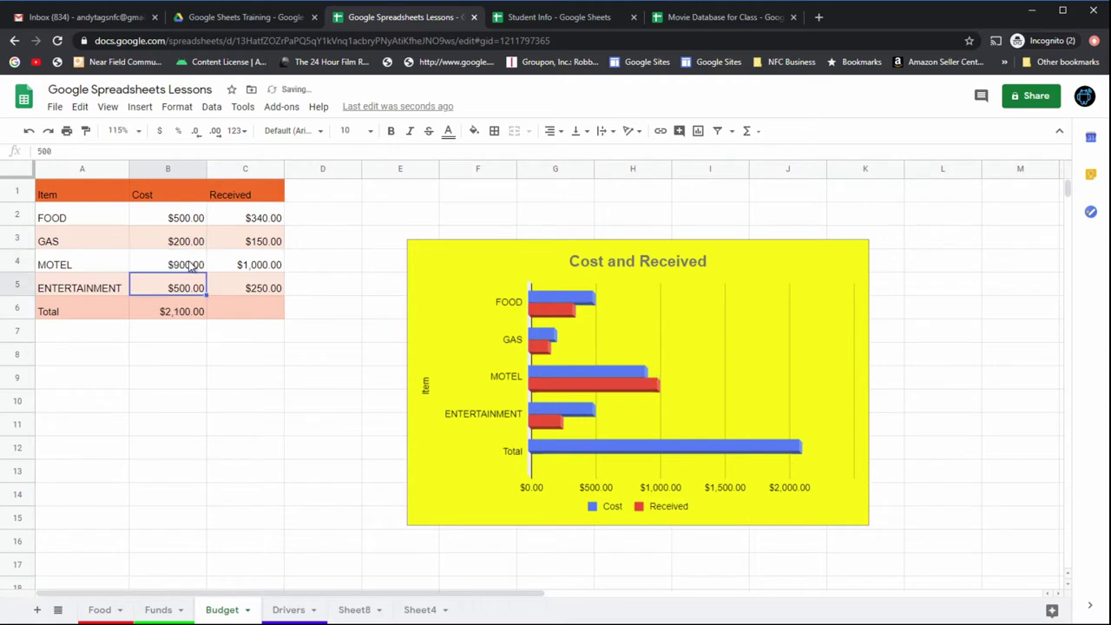
- Review the addition formula in the Cost total cell B6, then delete it
click(194, 315)
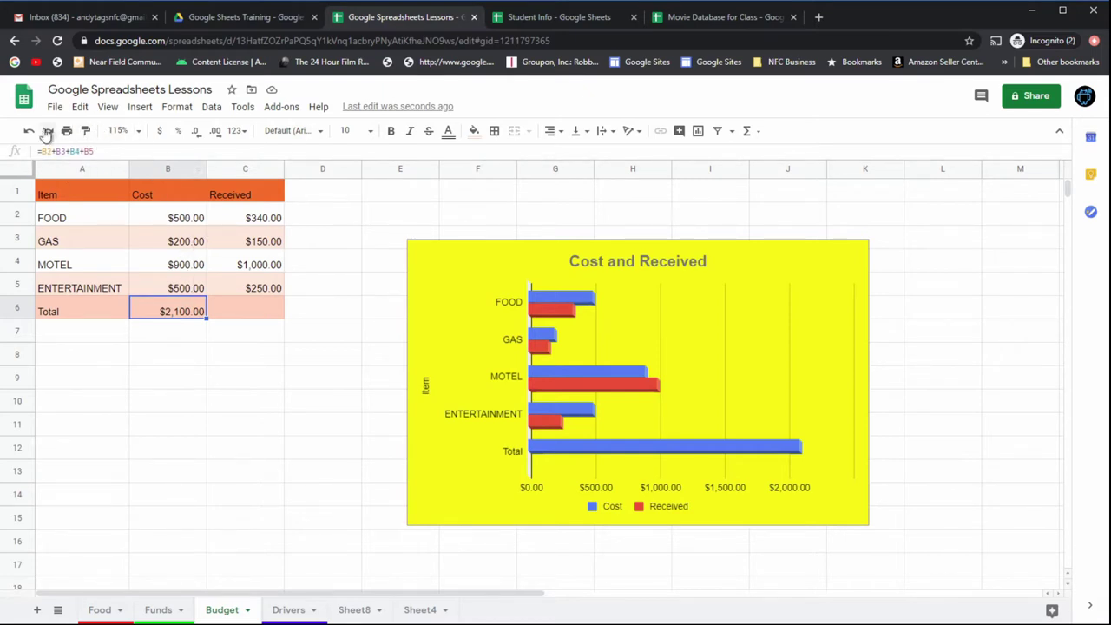
click(121, 153)
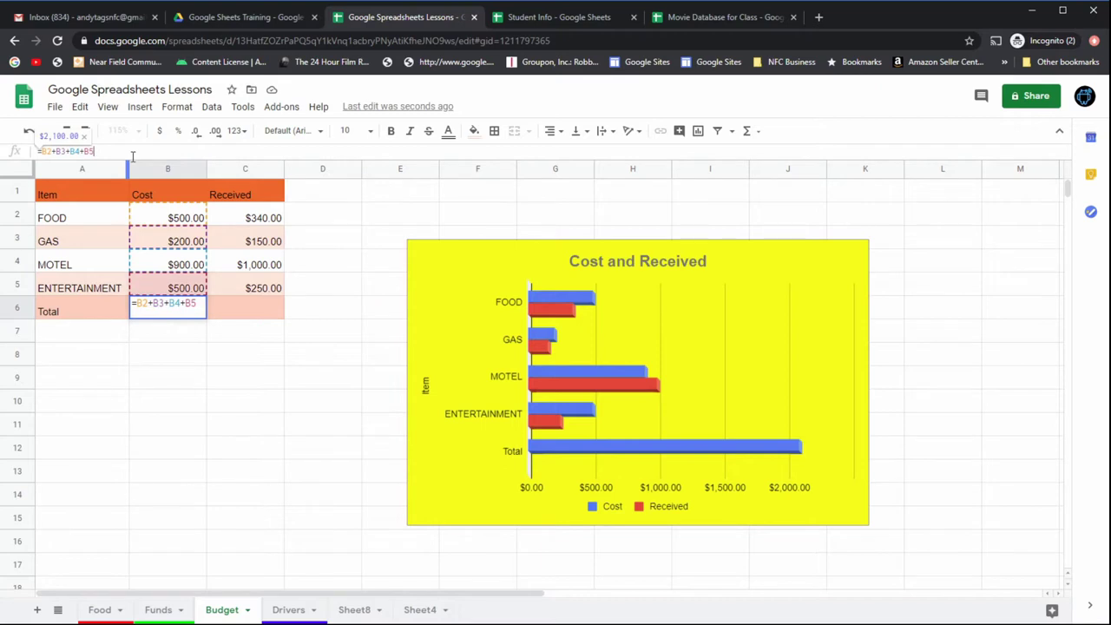
key(Return)
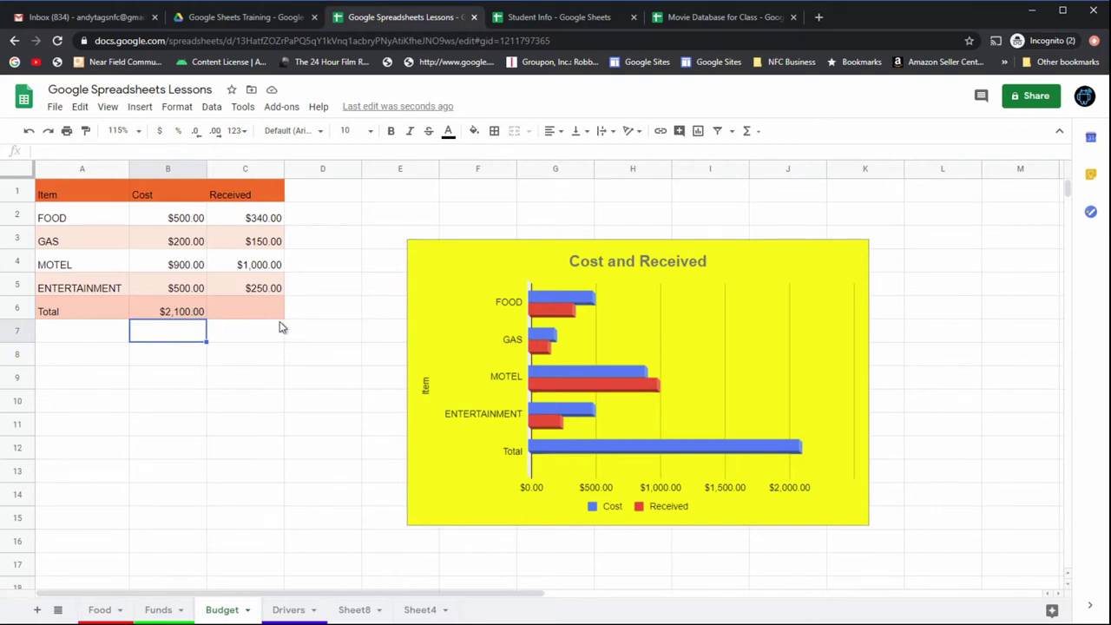
click(188, 313)
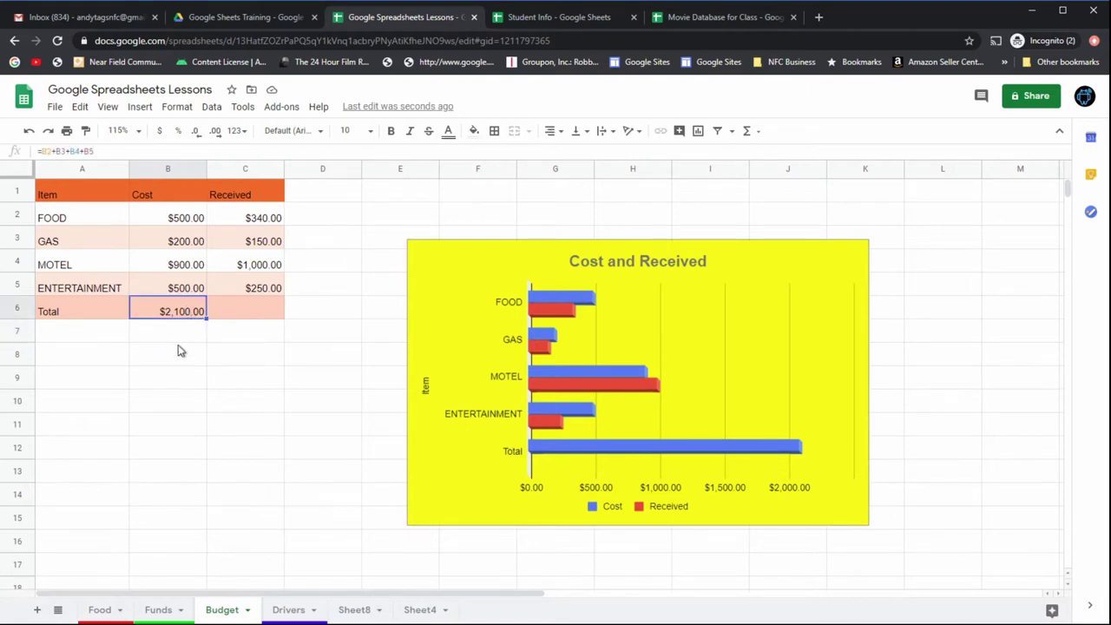
key(Delete)
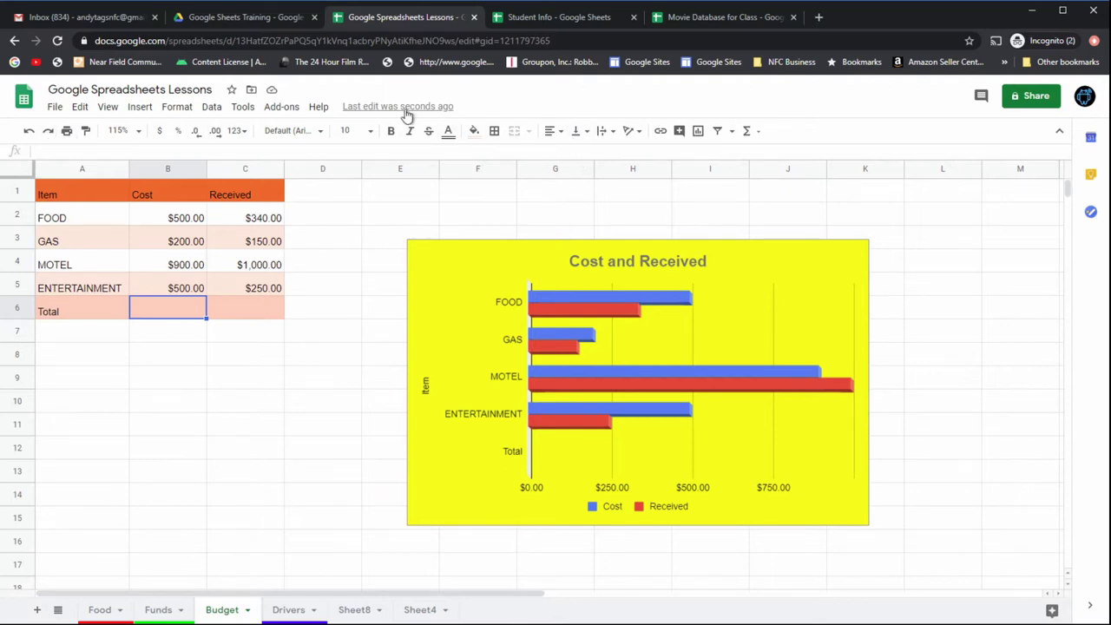
- Total the Cost column in cell B6 with the SUM function over the range B2:B5
click(756, 132)
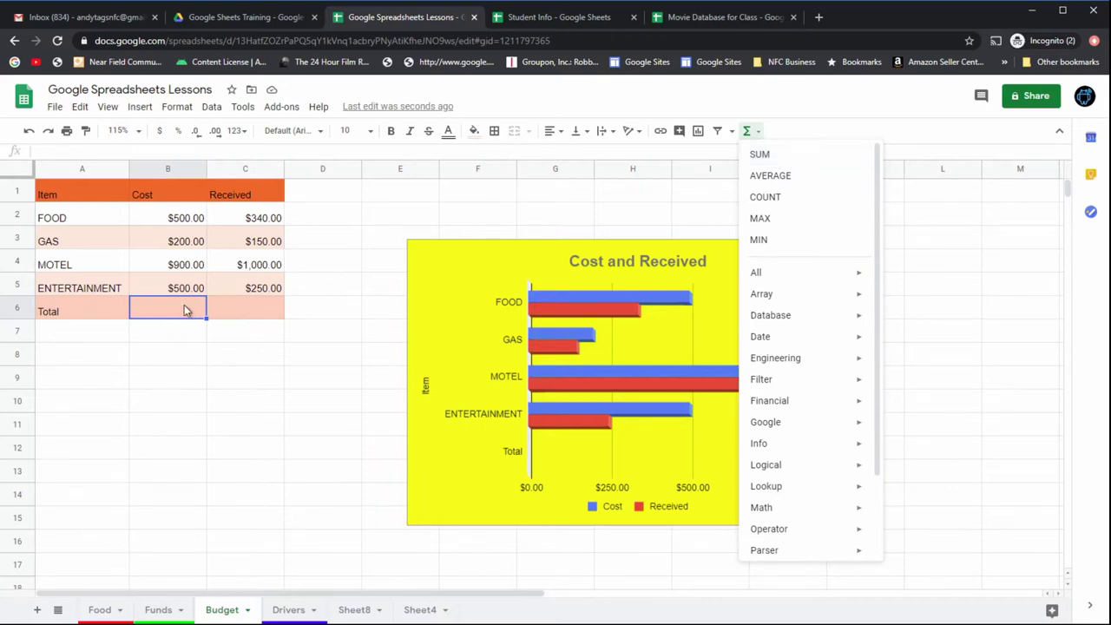
click(770, 154)
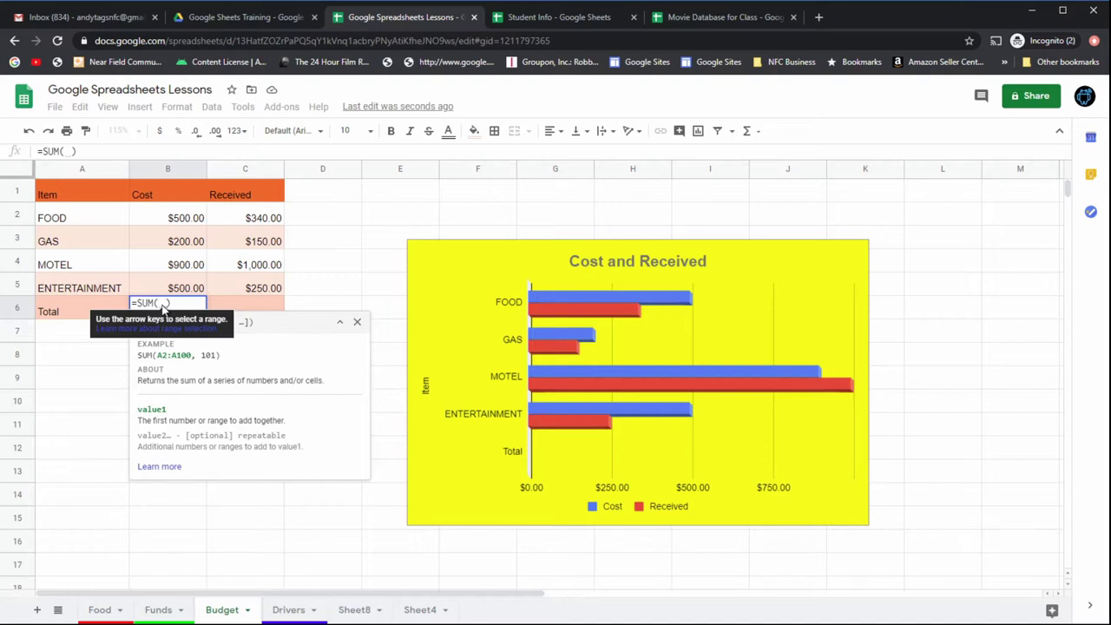
drag(178, 221, 193, 285)
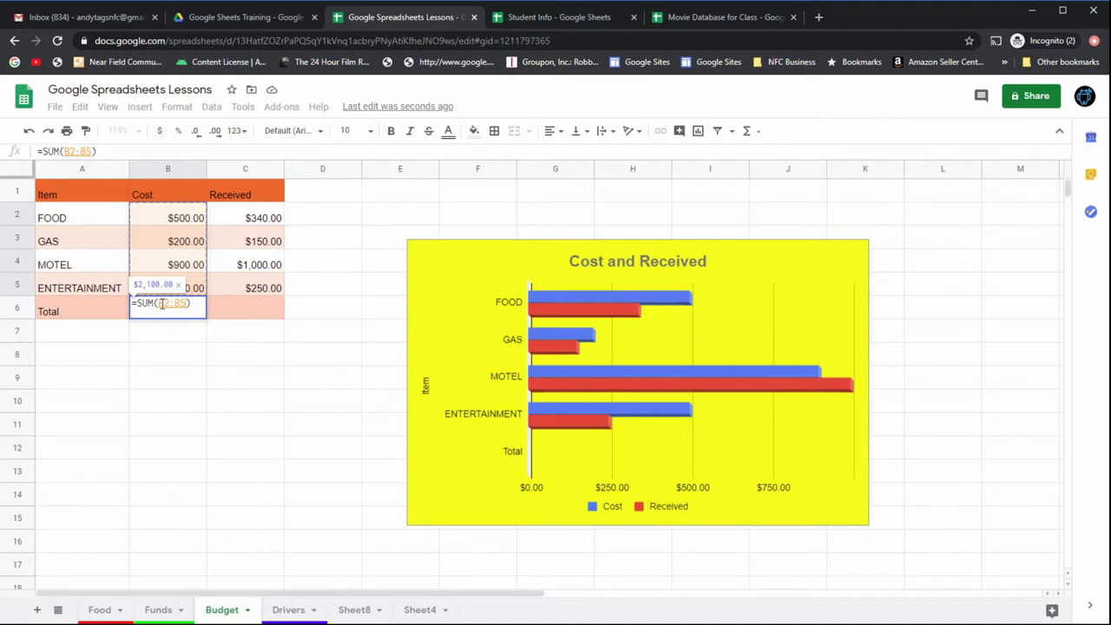
click(191, 333)
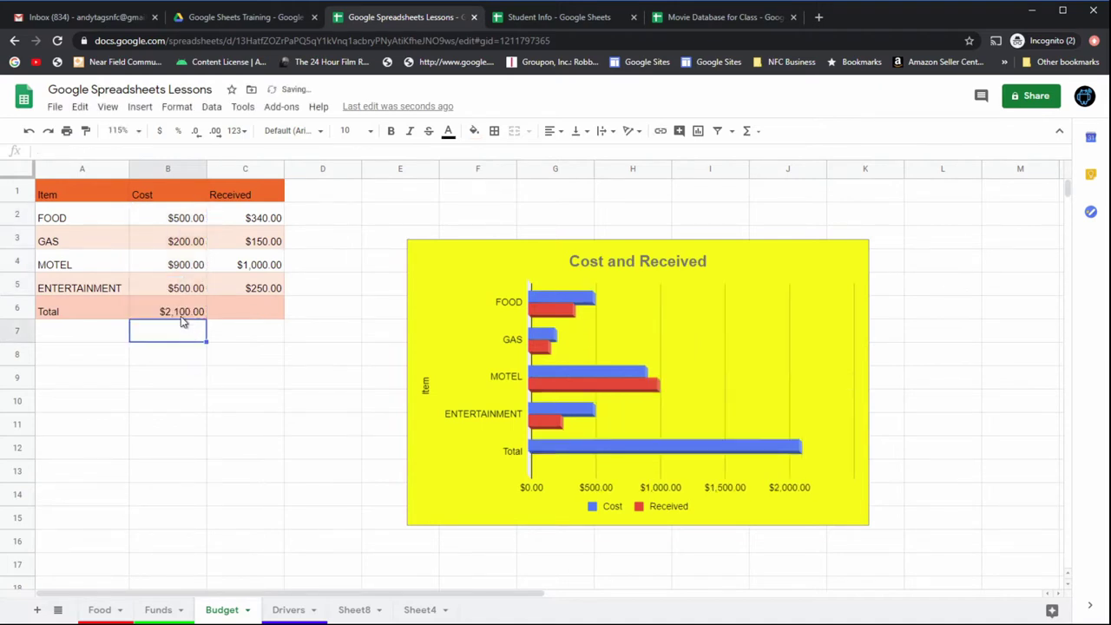
click(182, 320)
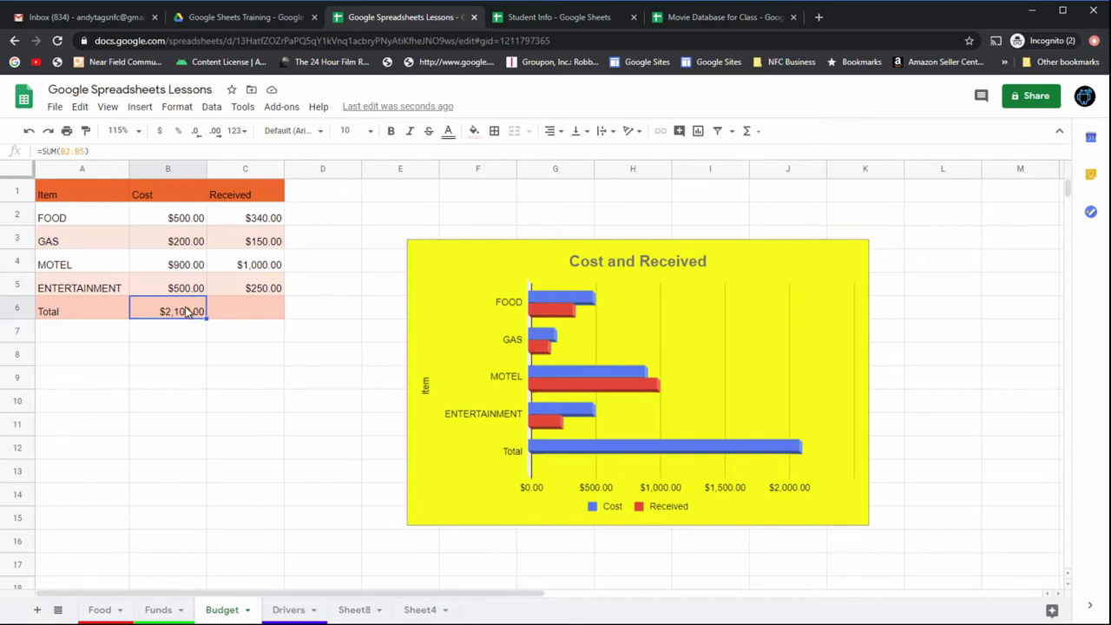
- Set the MOTEL received amount in cell C4 to 800
click(261, 268)
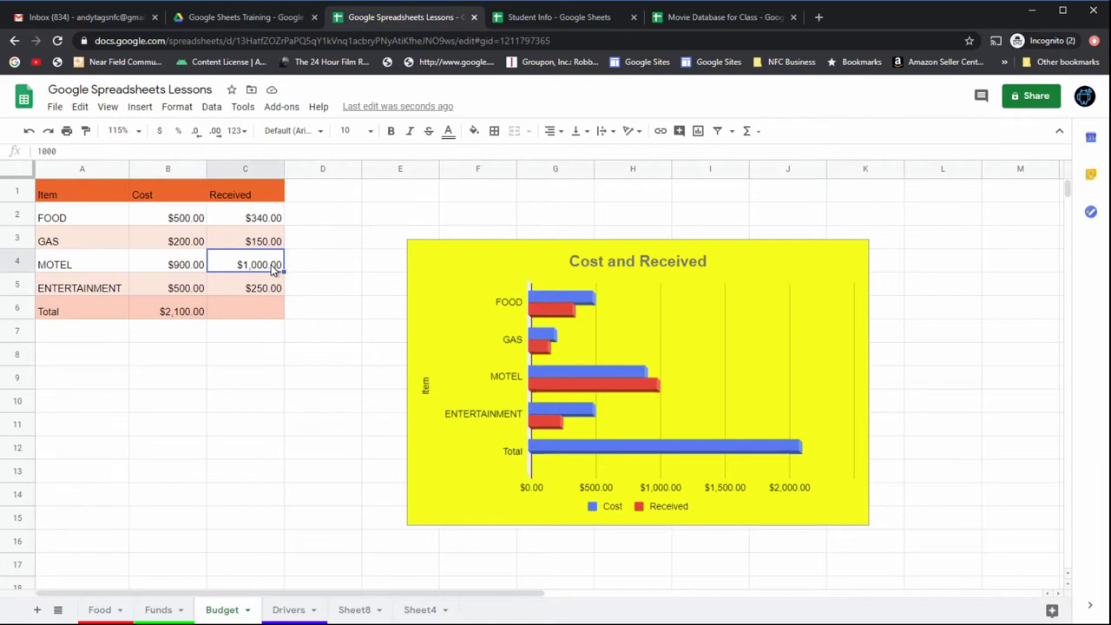
text(80)
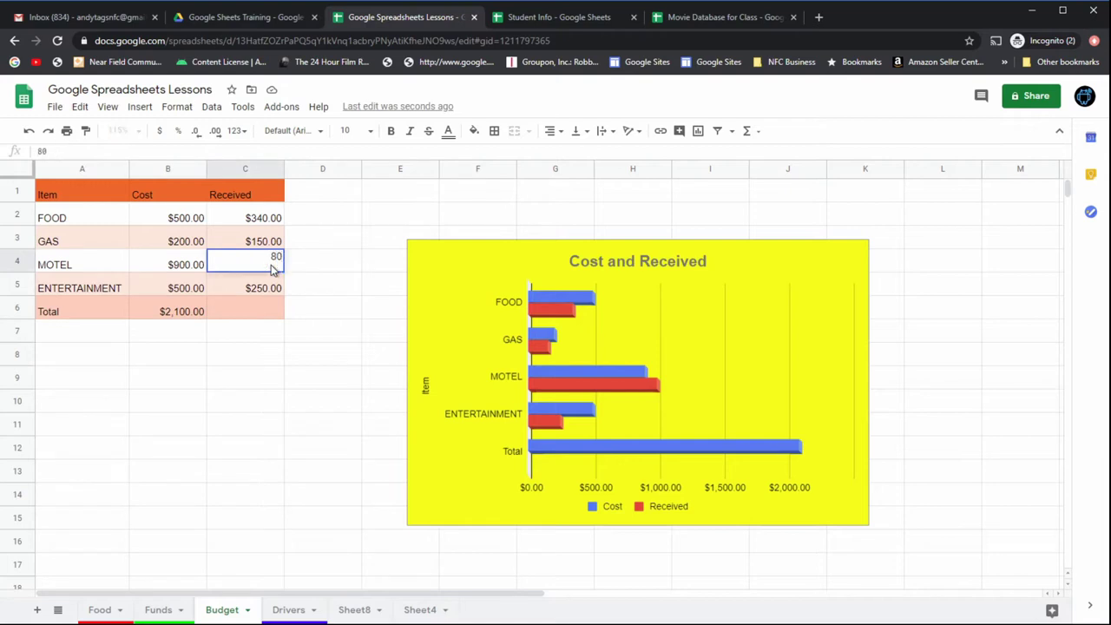
text(0)
key(Return)
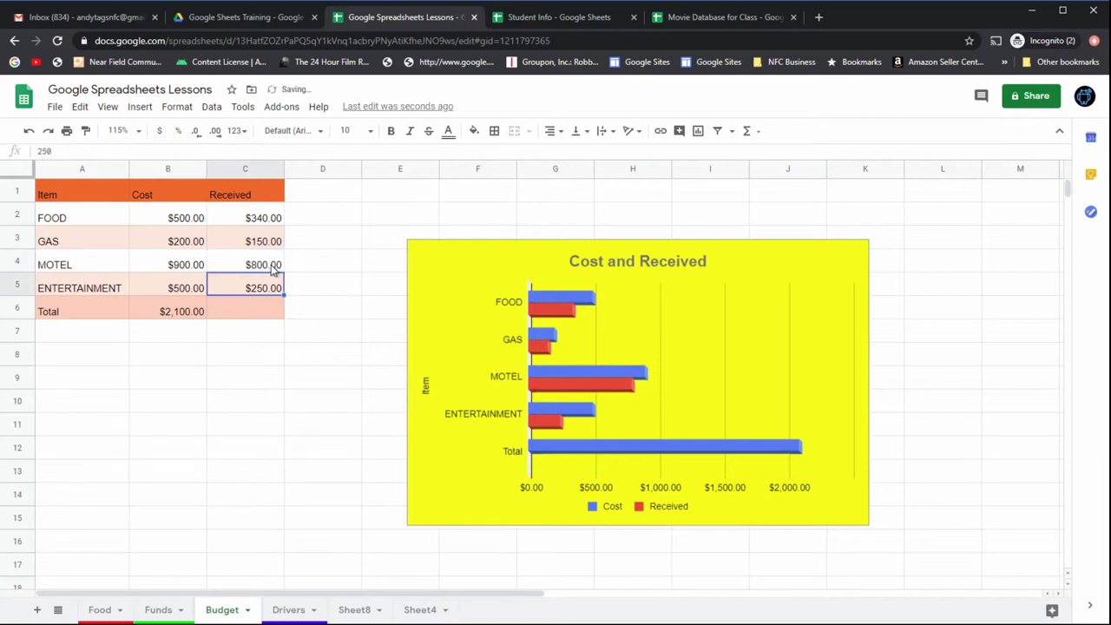
- Total the Received column in cell C6 with the SUM function over the range C2:C5
click(271, 312)
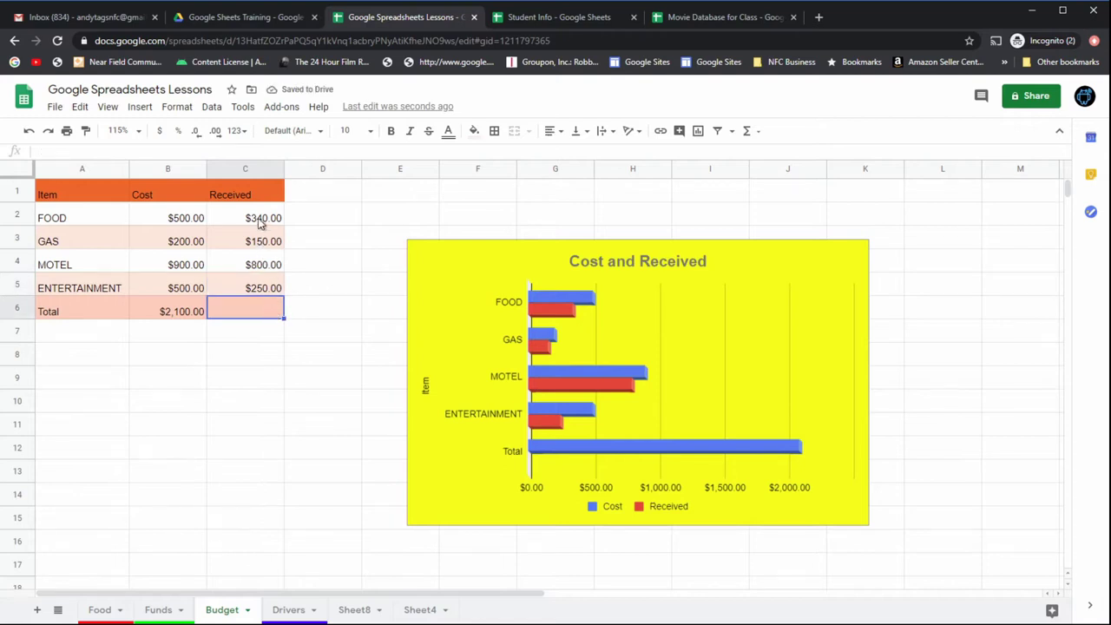
click(758, 135)
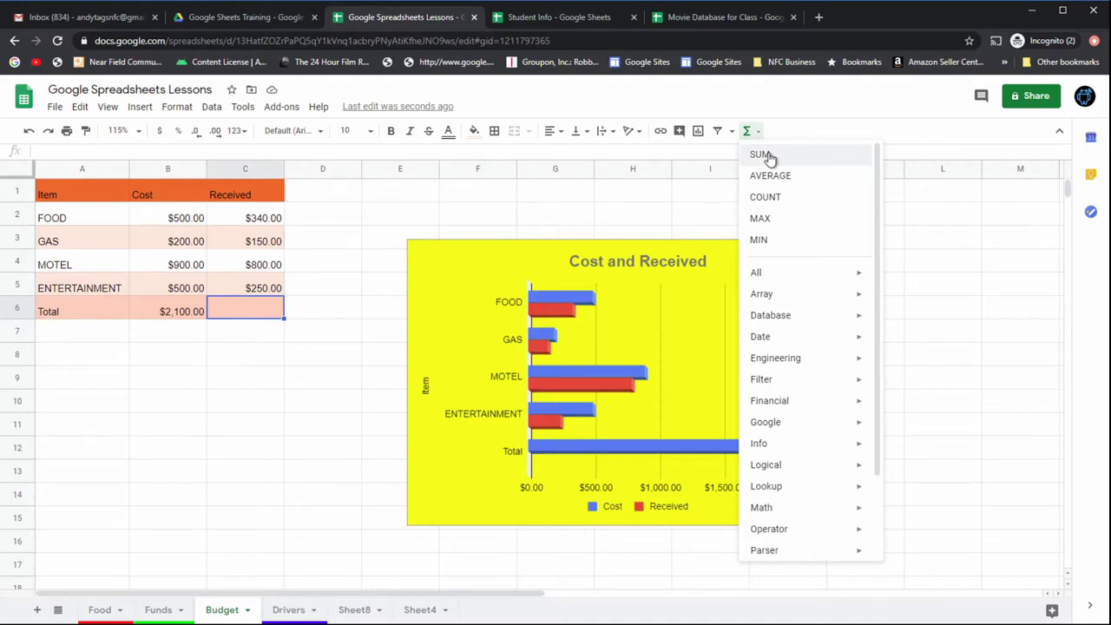
click(769, 156)
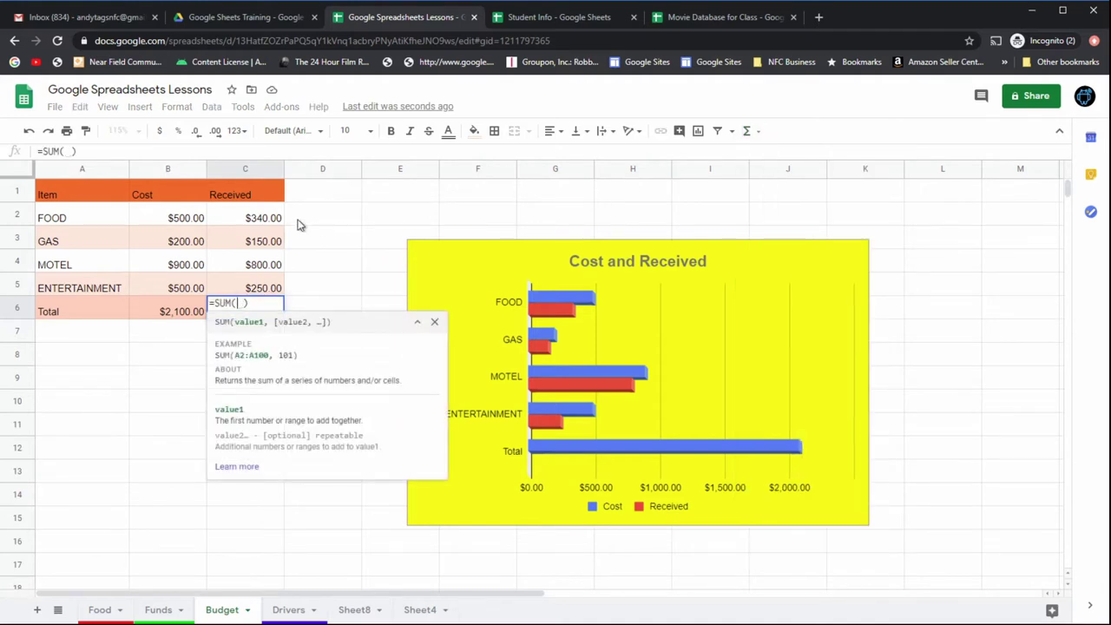
click(267, 221)
drag(267, 221, 269, 287)
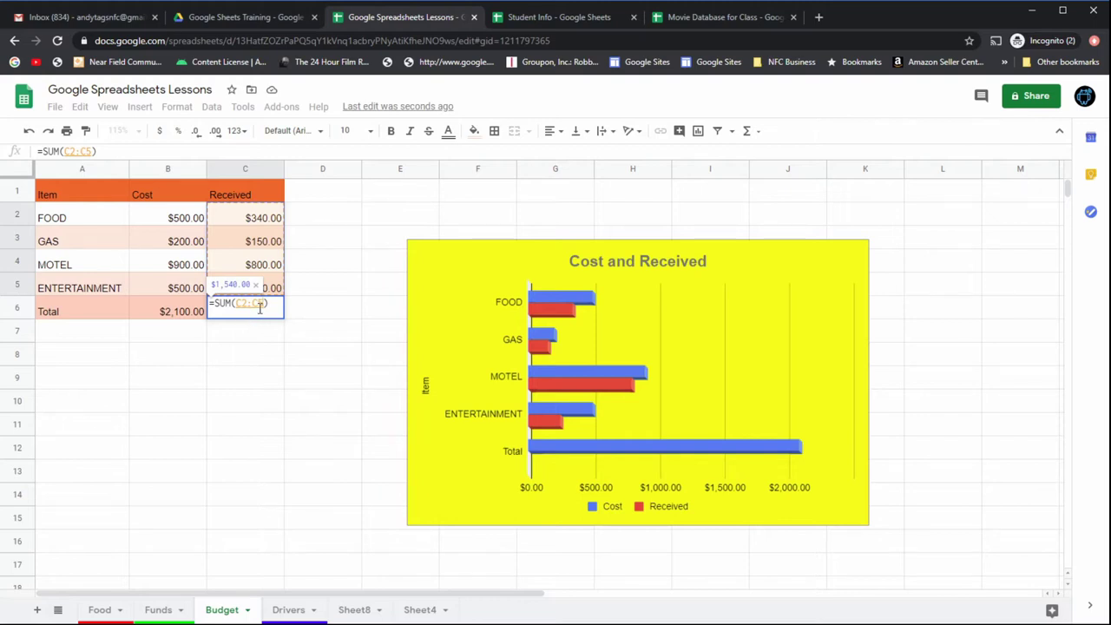
key(Return)
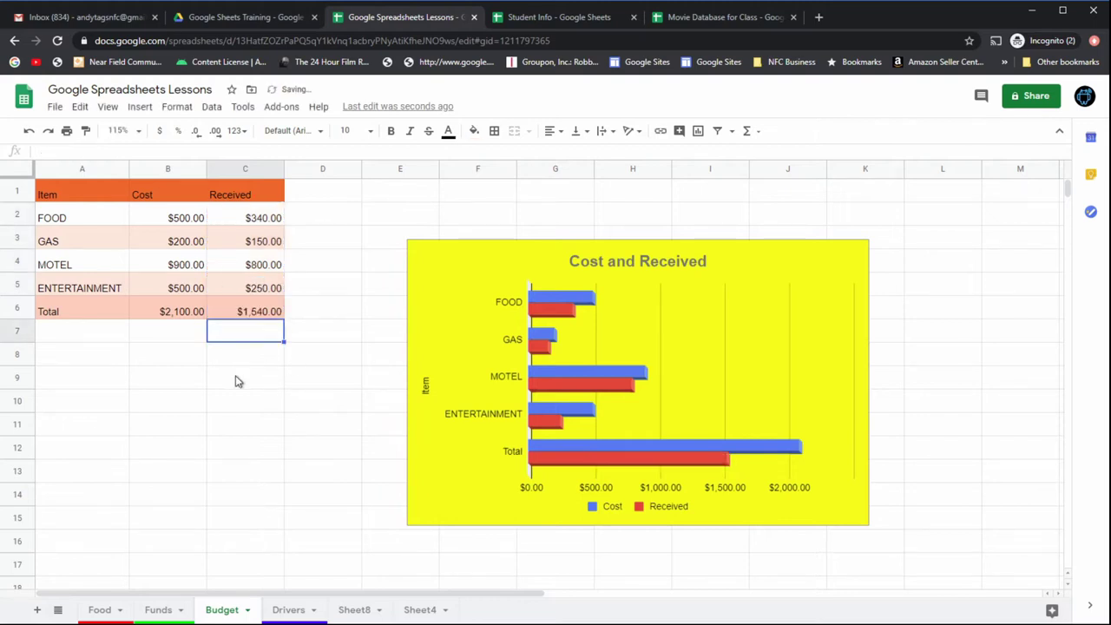
- Delete the SUM formula from the Received total cell C6
click(255, 314)
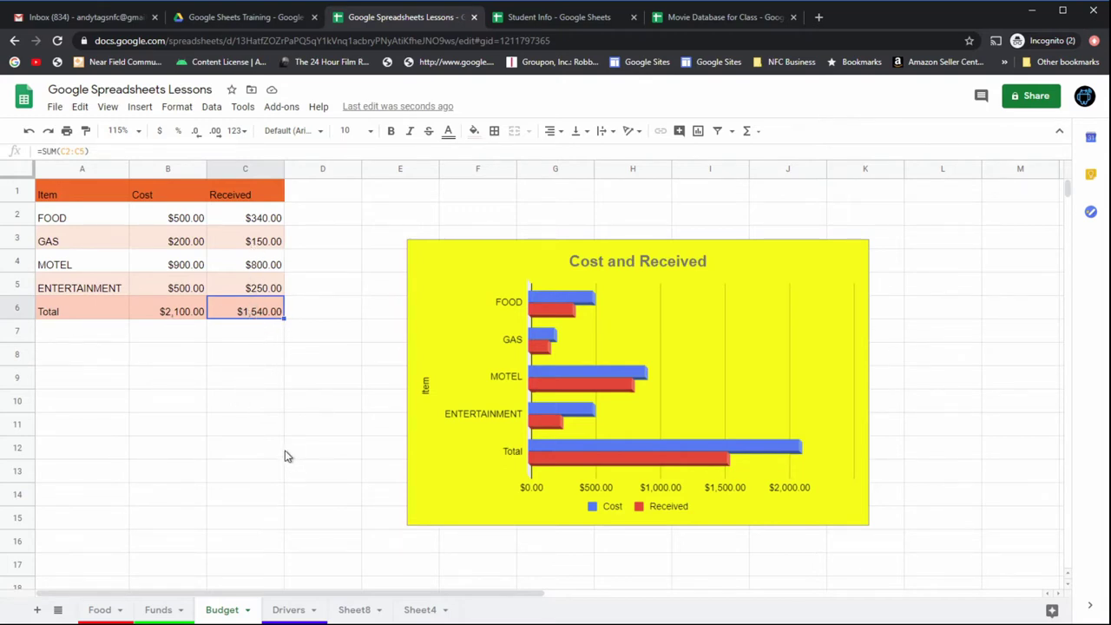
click(259, 340)
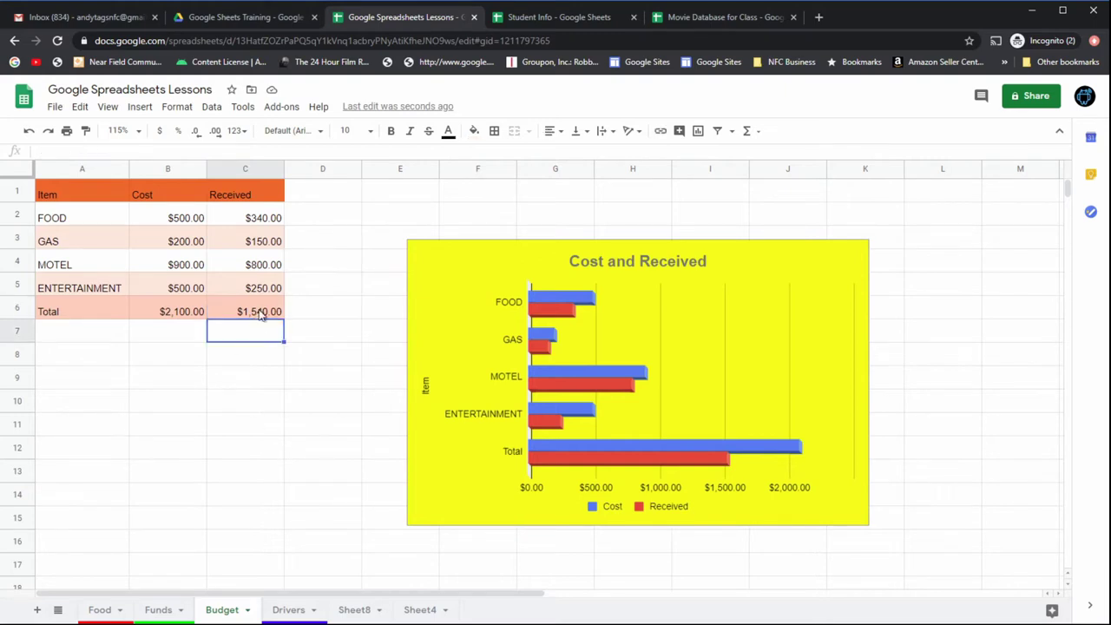
click(260, 314)
key(Delete)
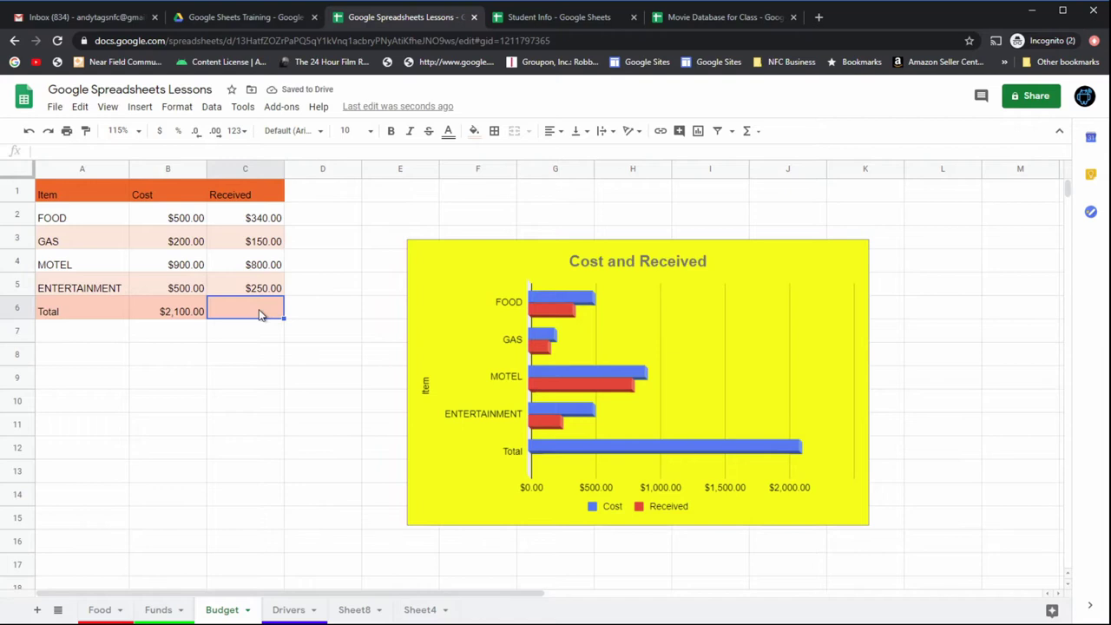
- Enter the formula =SUM(C2:C5) in cell C6 to total the Received column
text(=SUM)
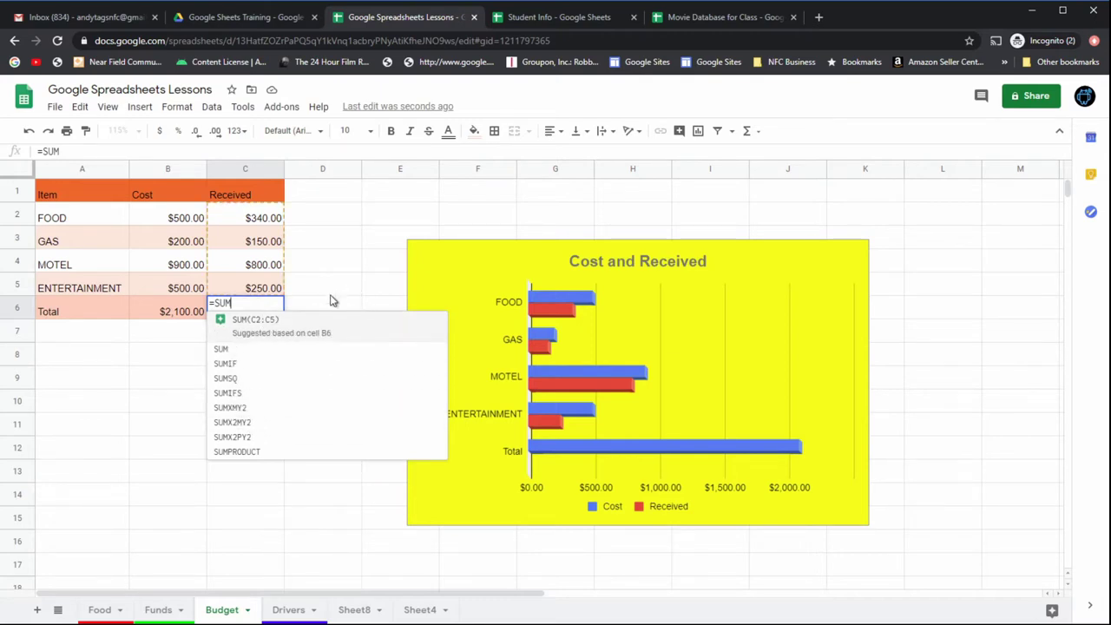
text(()
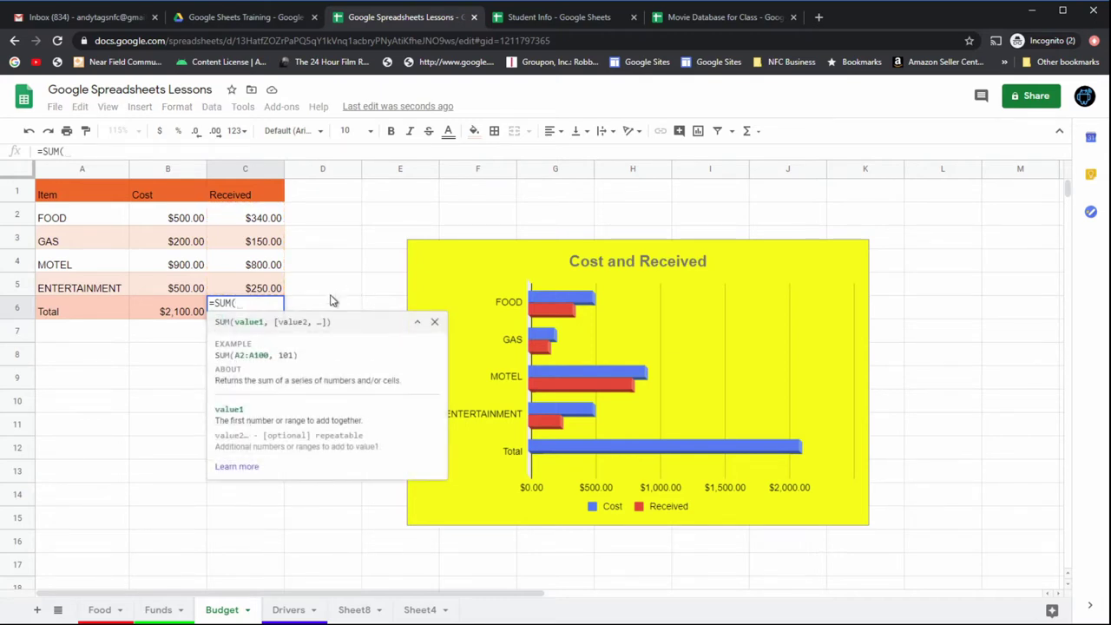
text(C)
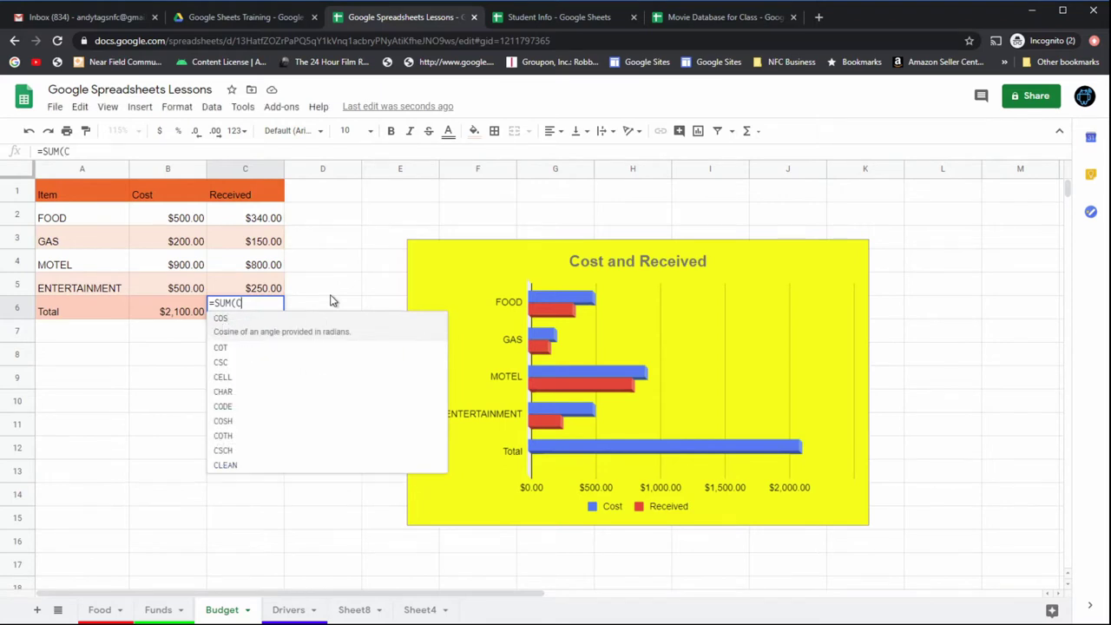
text(2:)
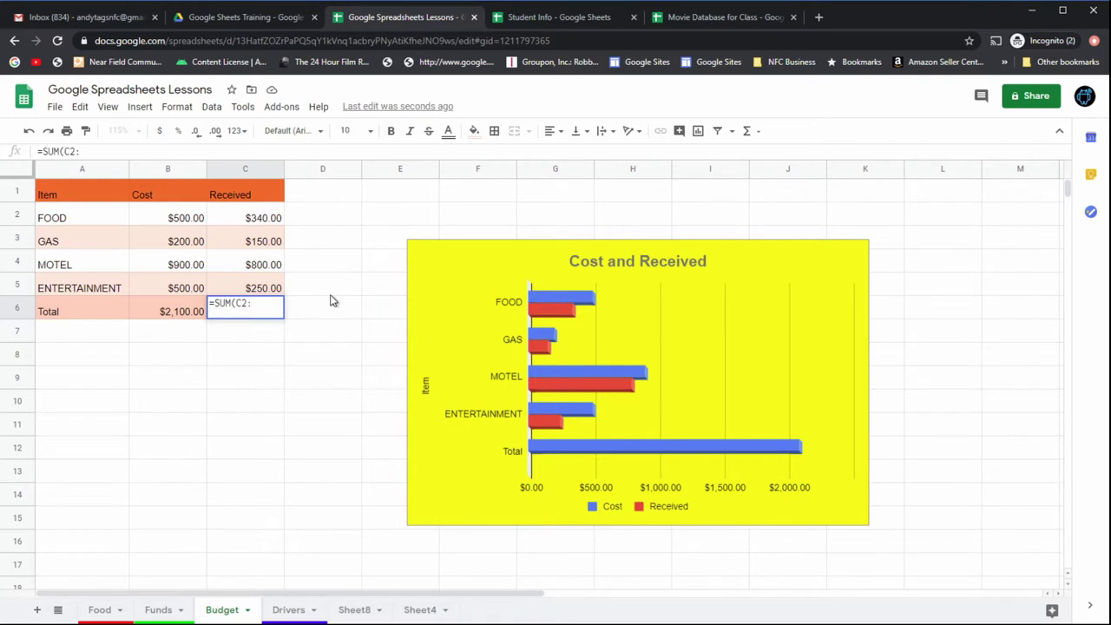
text(C)
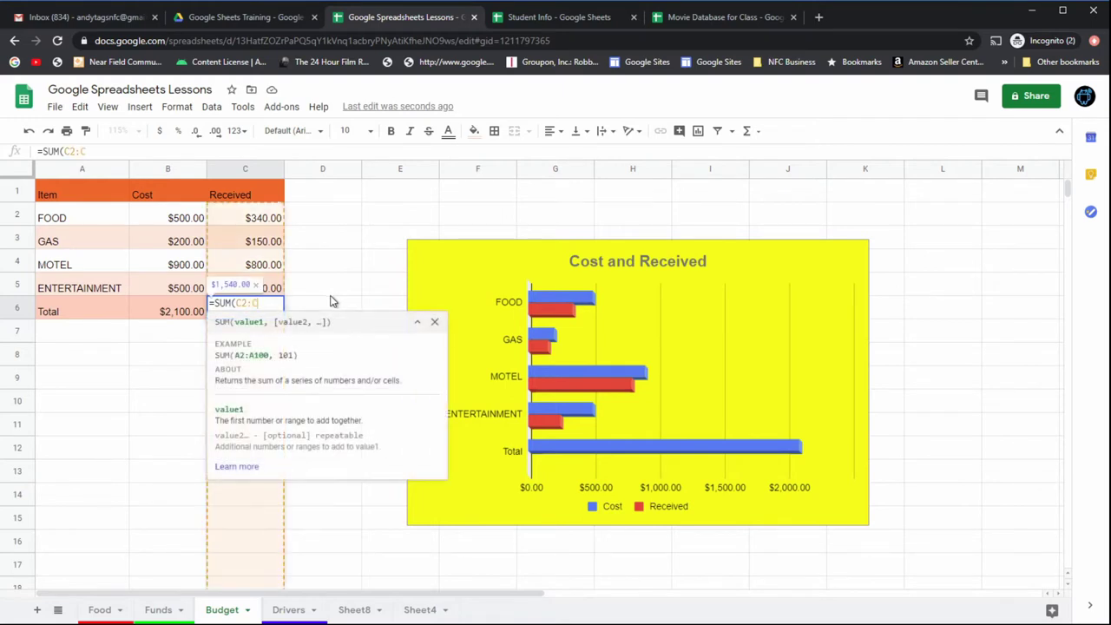
text(5)
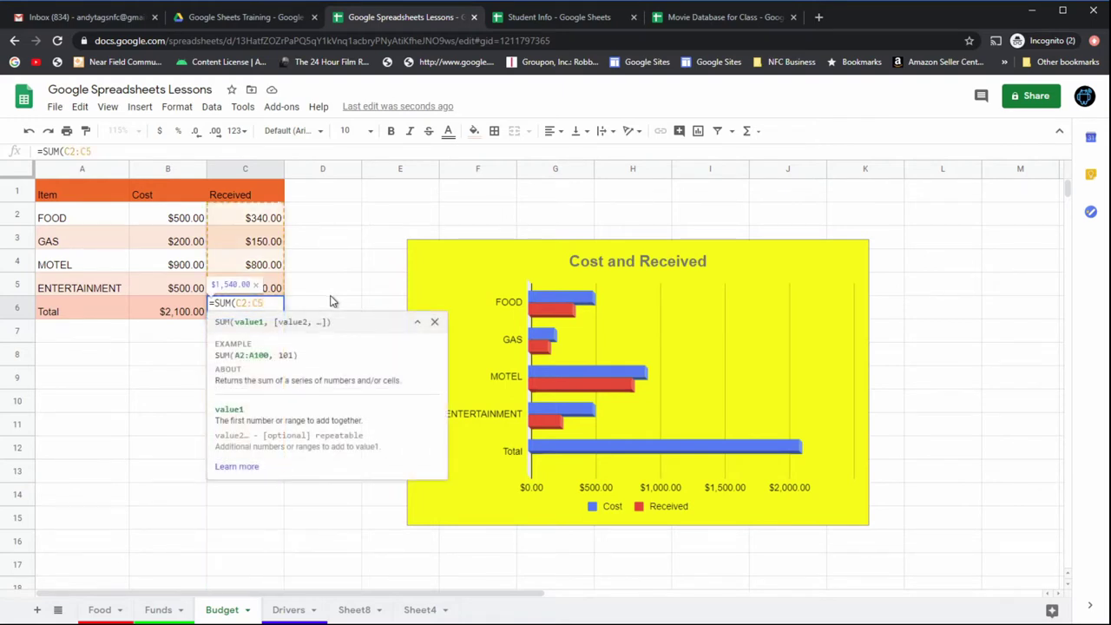
text())
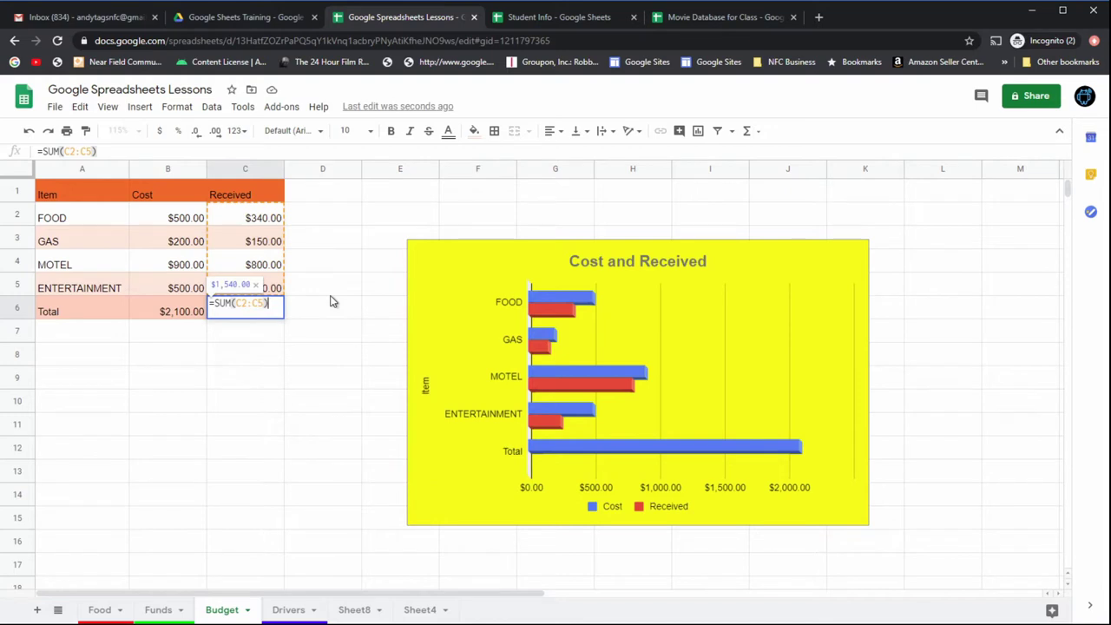
key(Return)
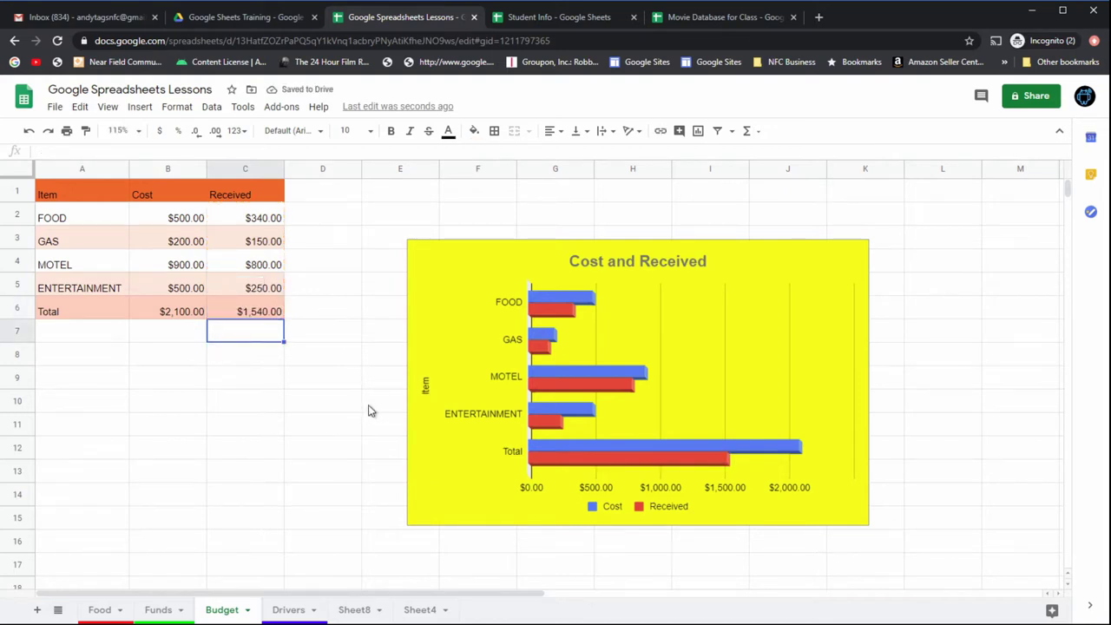
- Total the quantities in cell B4 of the Food sheet with the SUM function over the range B1:B3
click(103, 609)
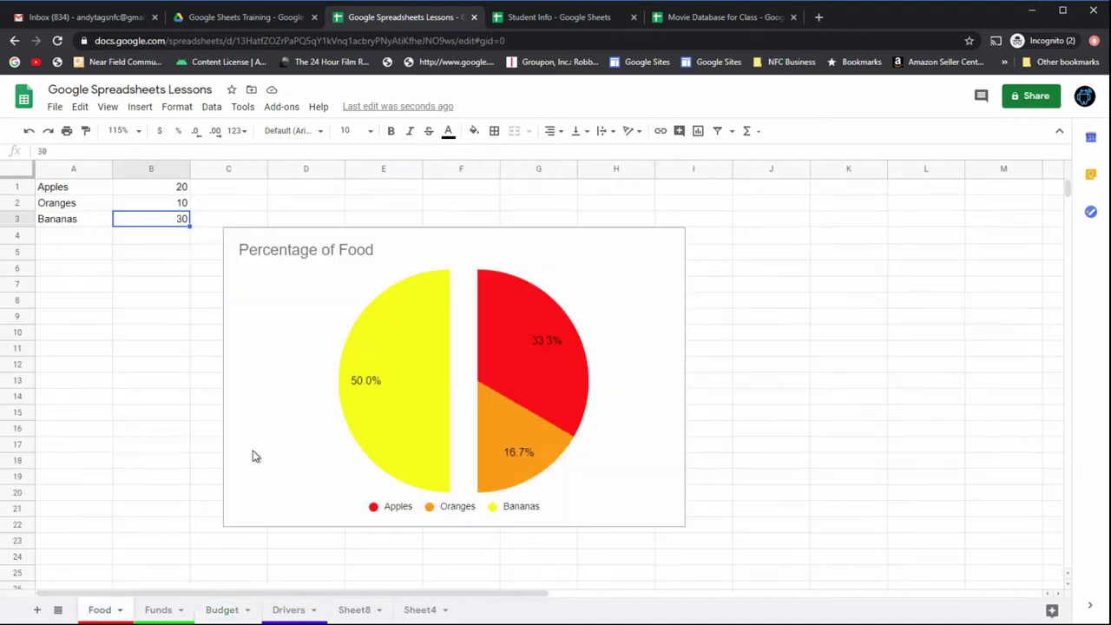
click(160, 240)
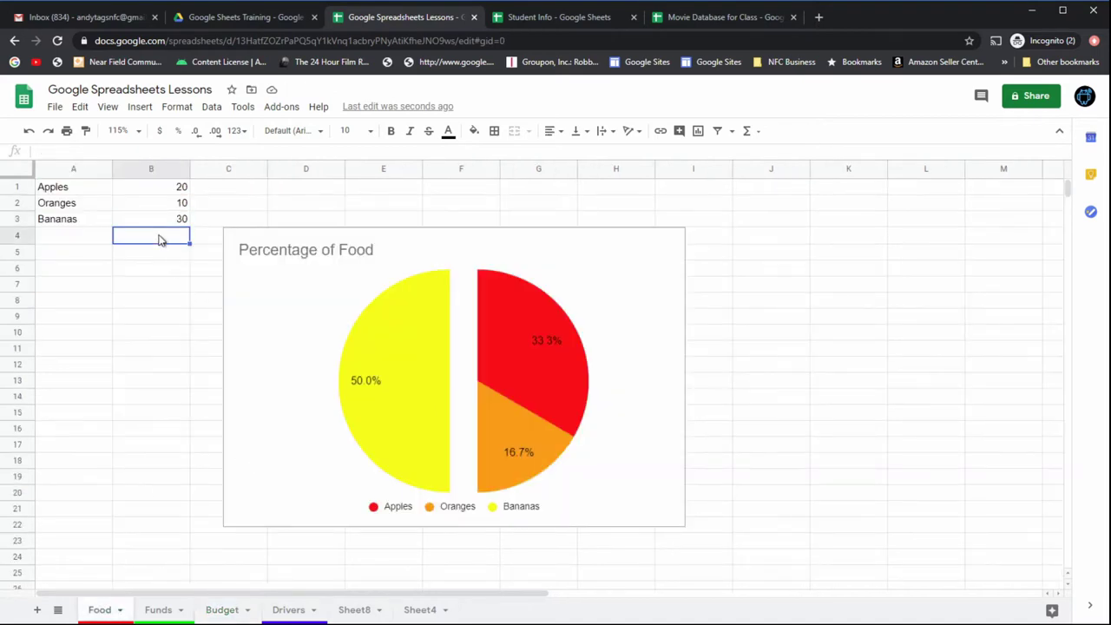
click(761, 136)
click(764, 153)
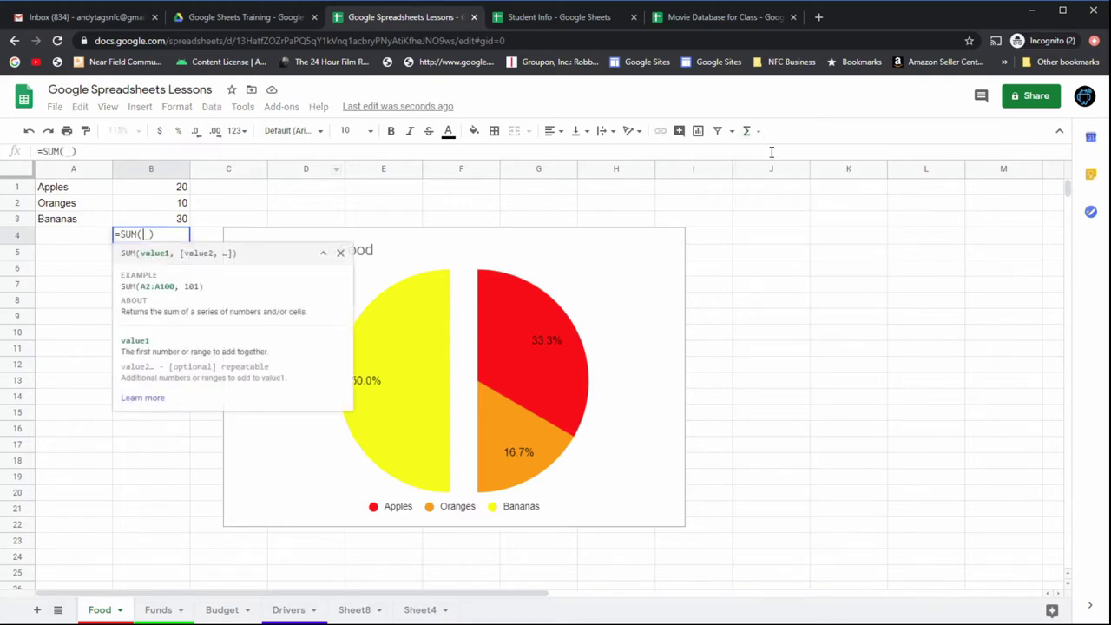
drag(172, 193, 177, 222)
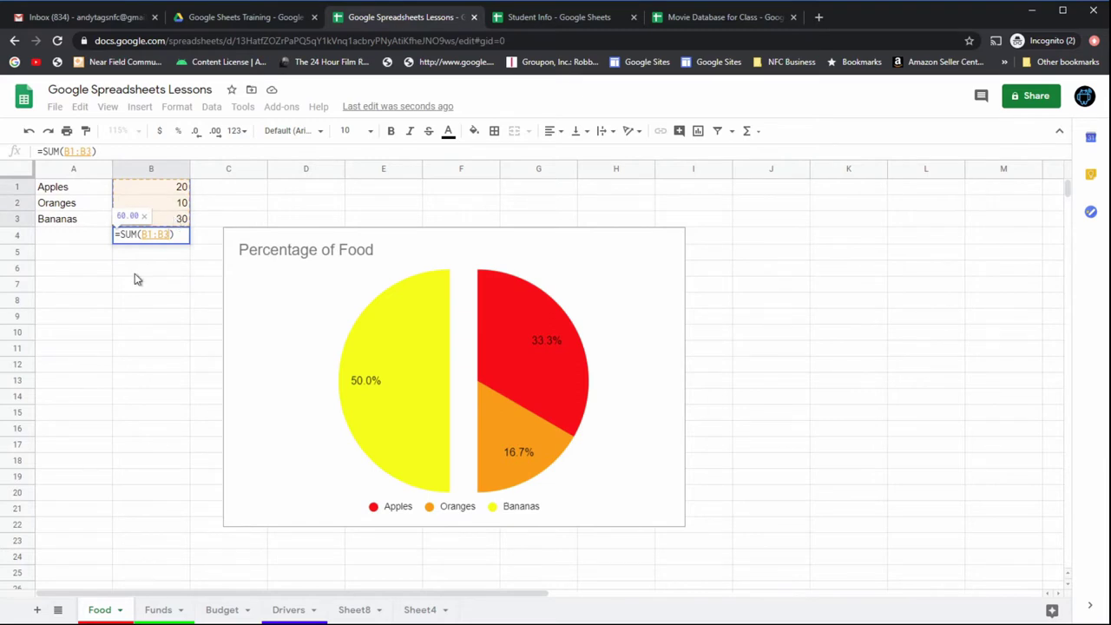
key(Return)
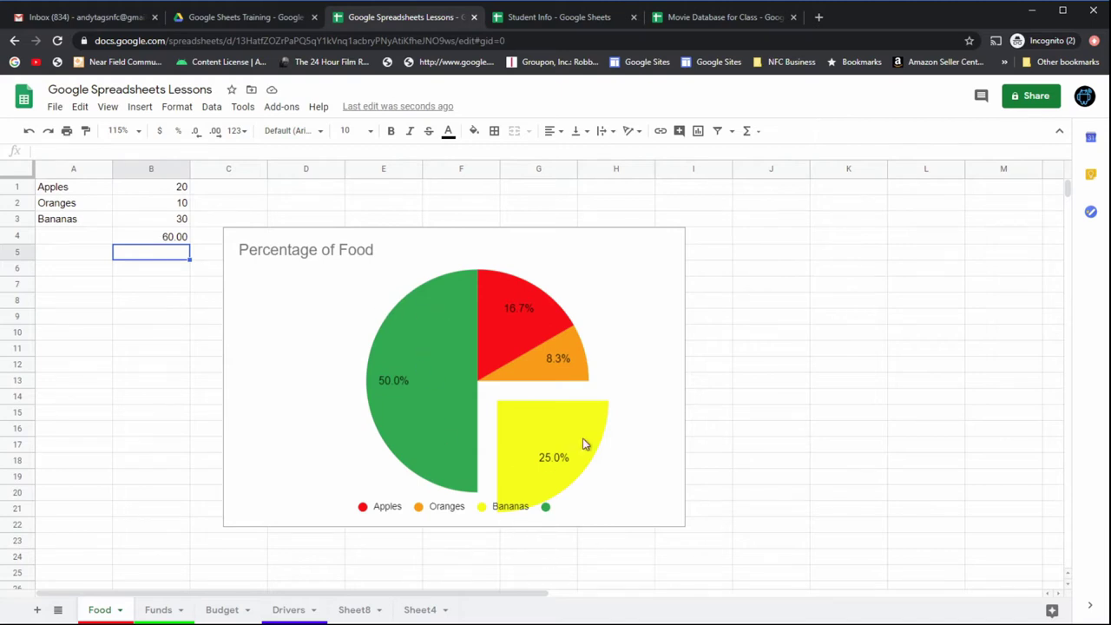
click(158, 236)
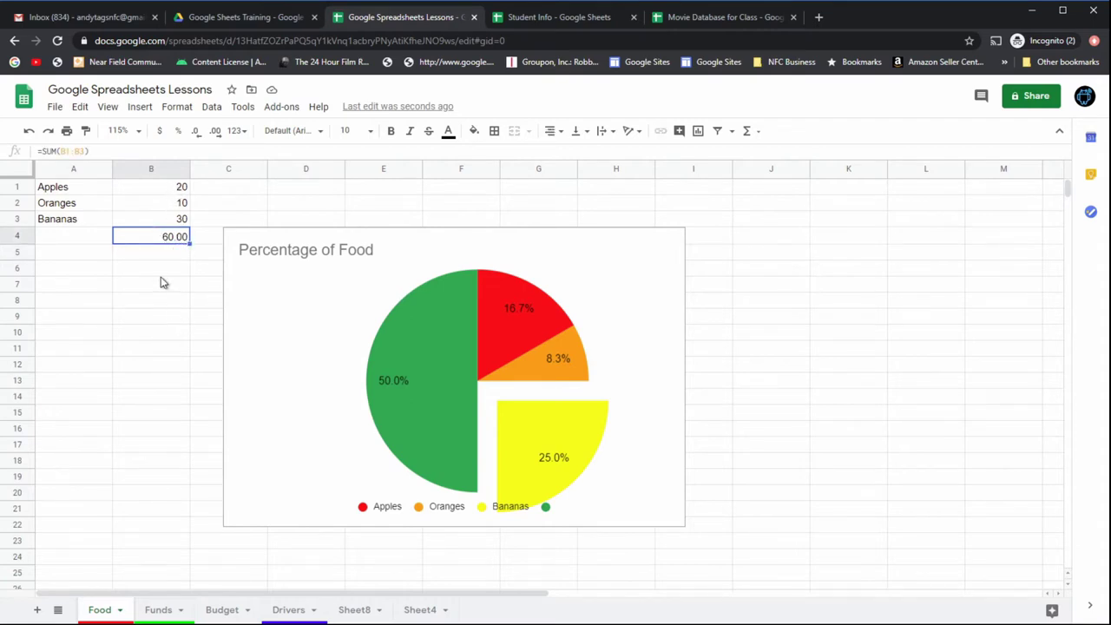
- Move the Amount Owed vs. Name chart on the Funds sheet farther from the table, starting near cell G6
click(224, 612)
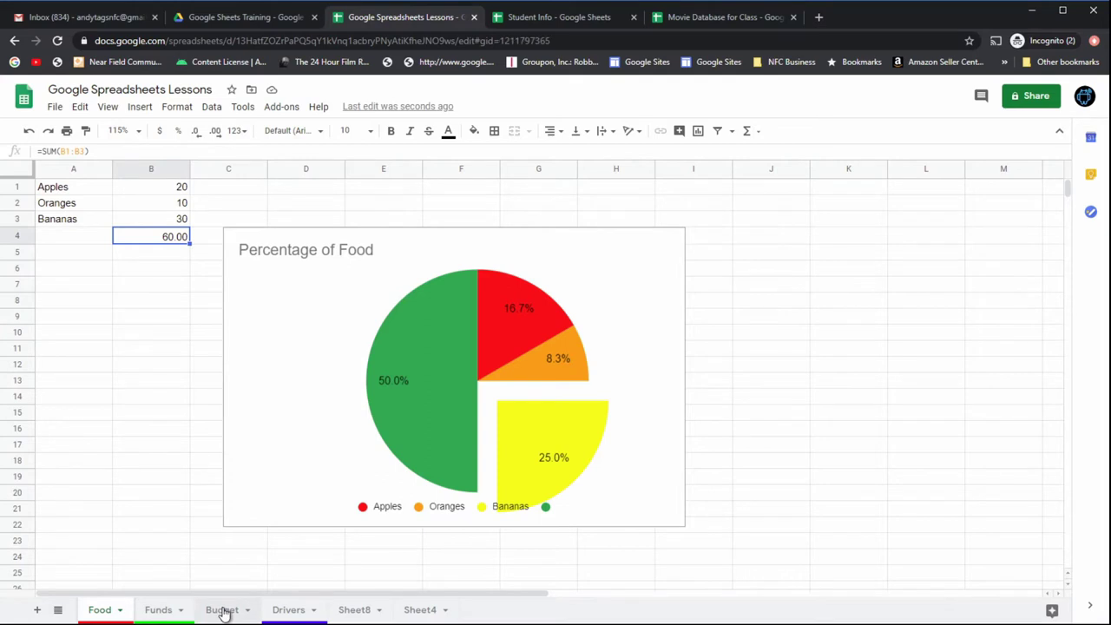
click(159, 610)
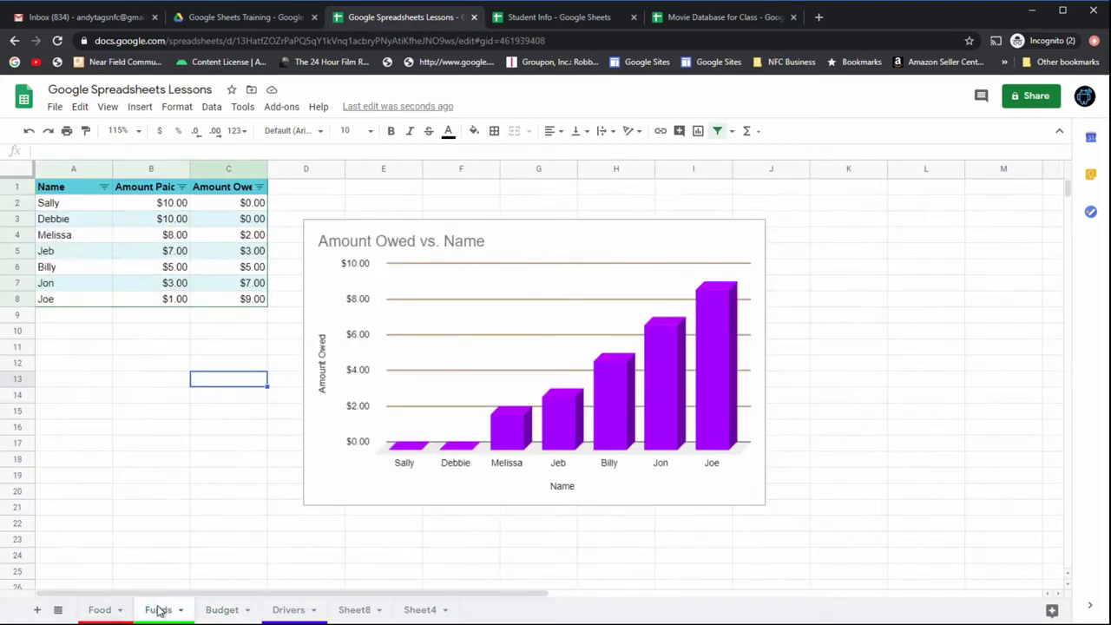
click(238, 526)
click(523, 231)
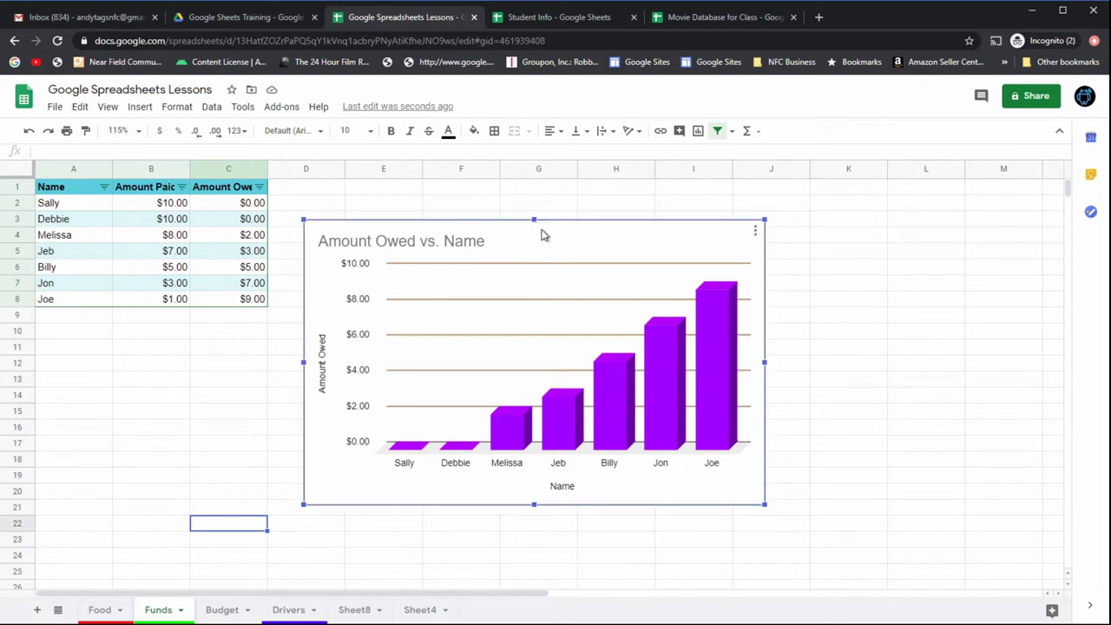
drag(550, 231, 798, 270)
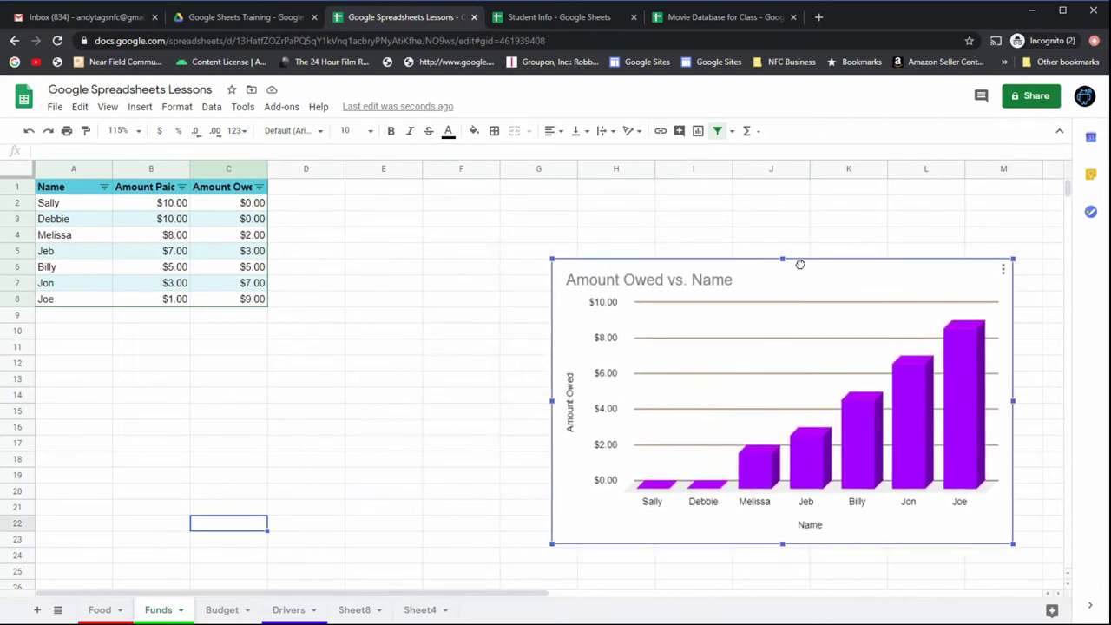
click(310, 207)
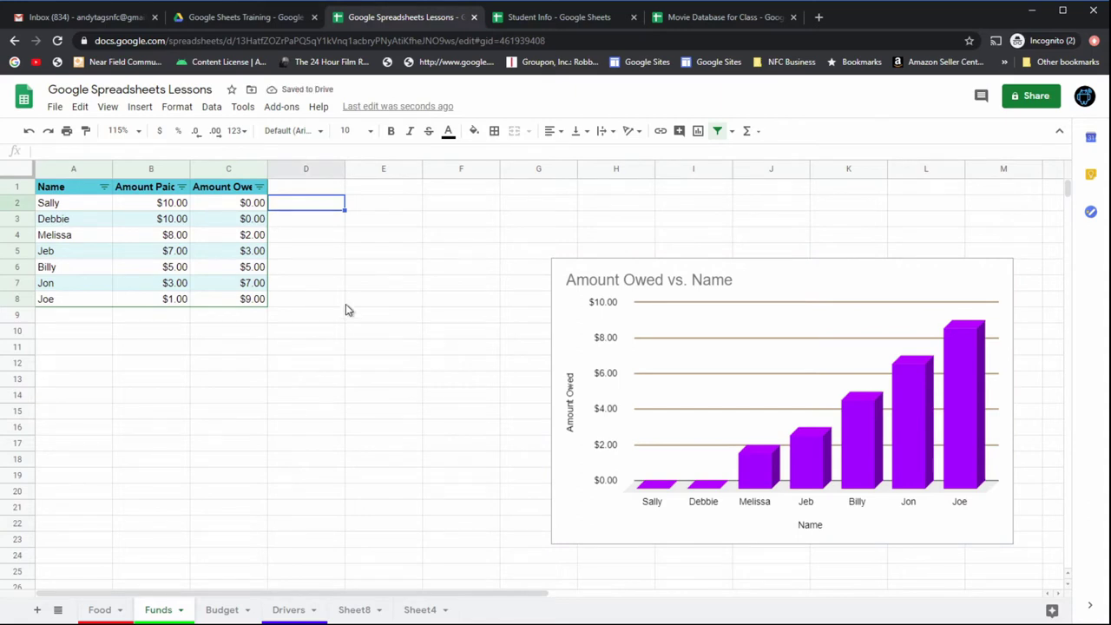
- Inspect the formulas of several cells in the Amount Owed column of the Funds sheet
click(224, 202)
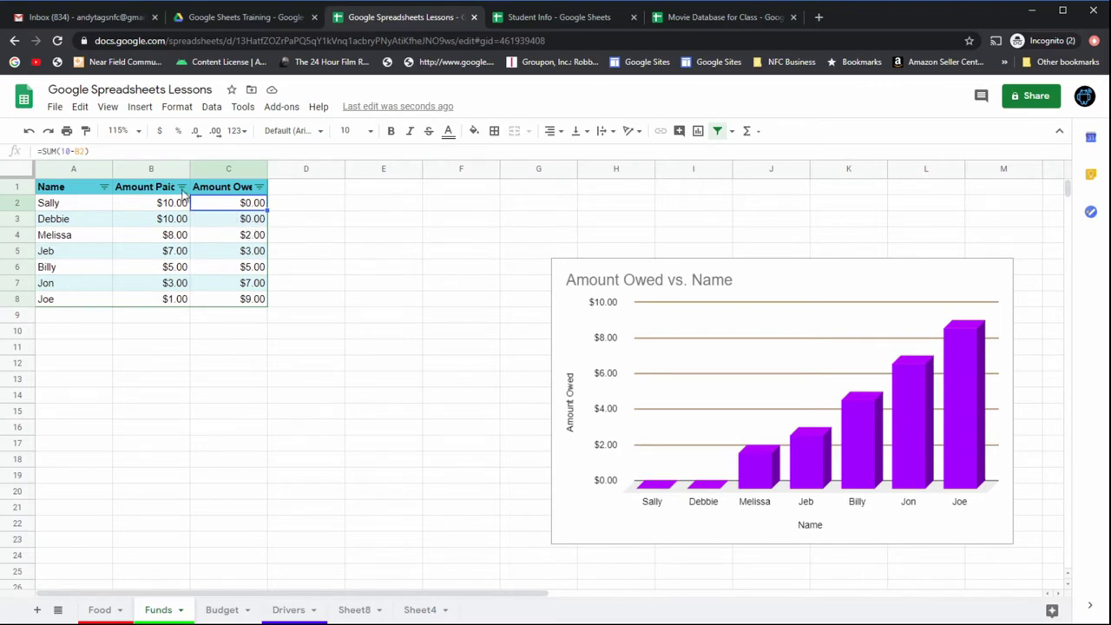
click(250, 222)
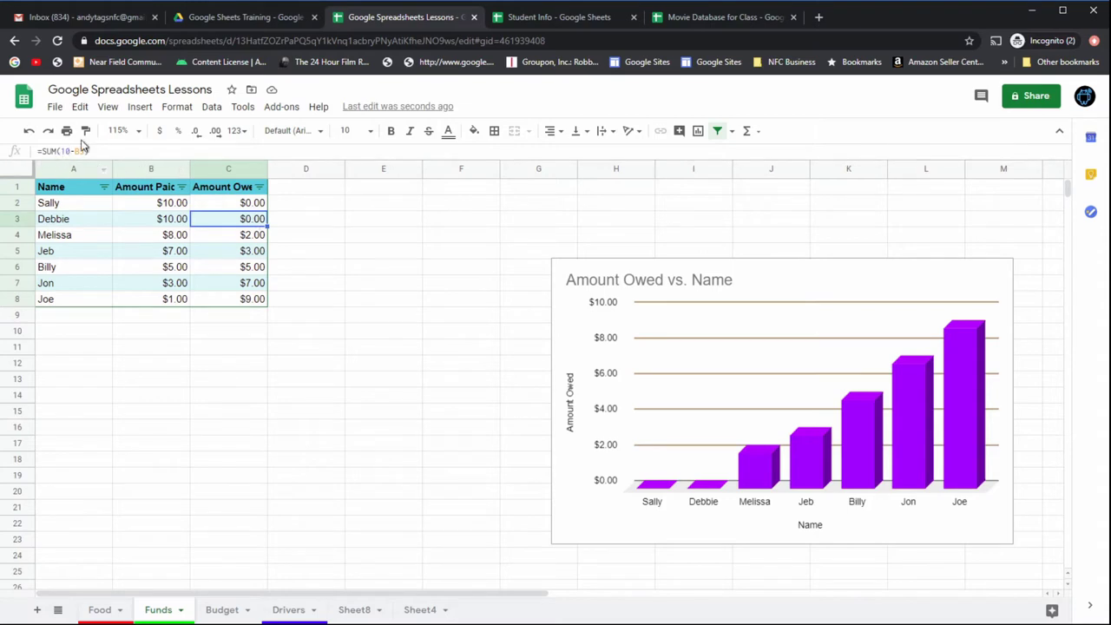
click(247, 237)
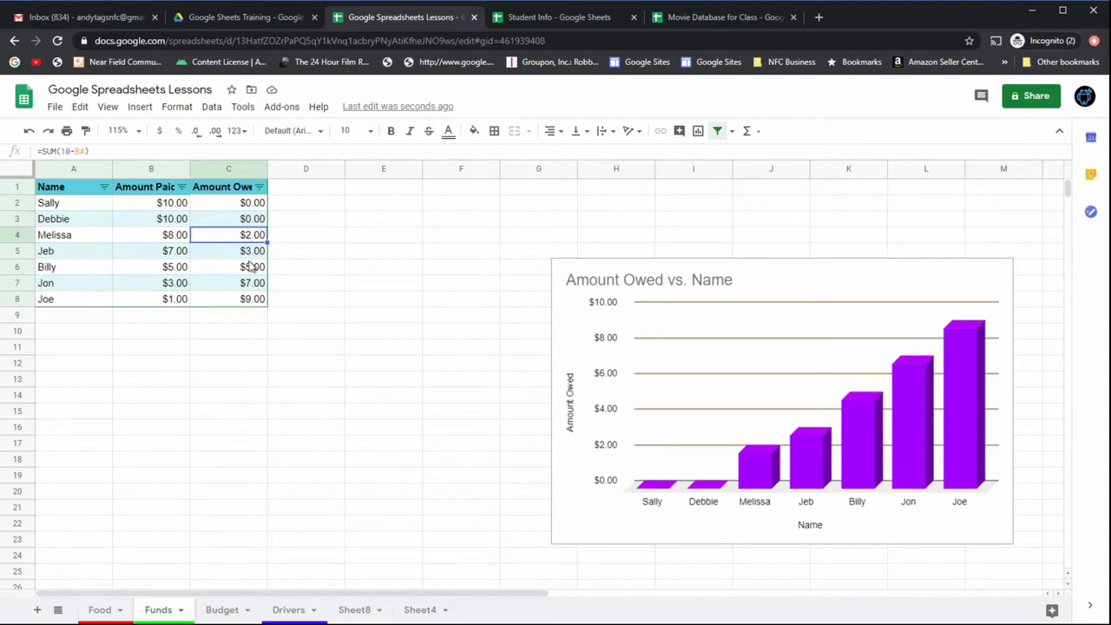
click(249, 266)
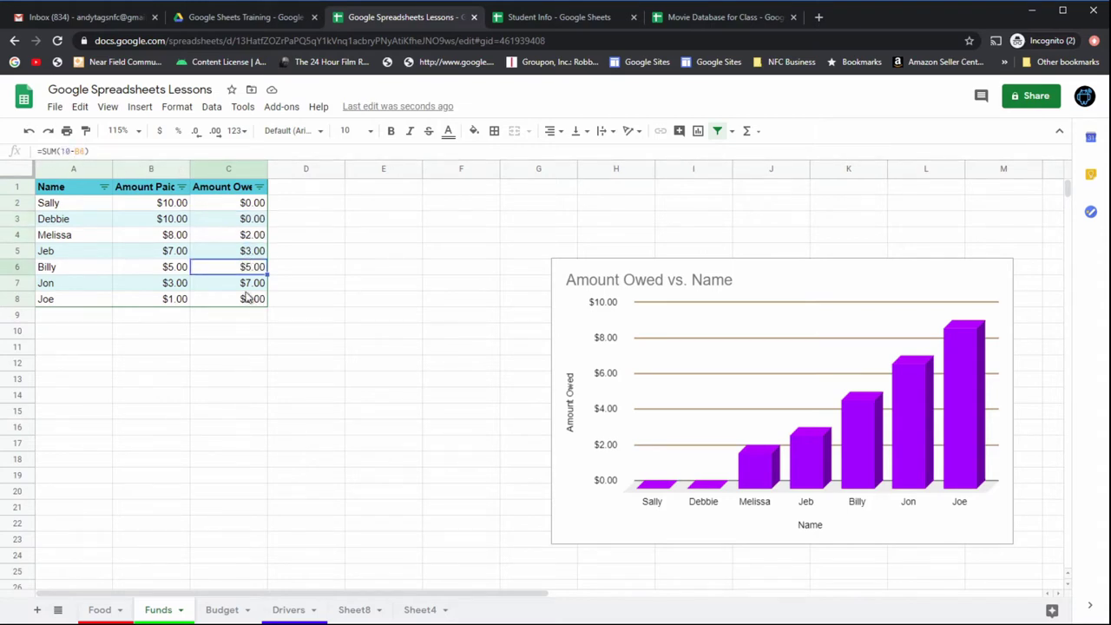
click(250, 286)
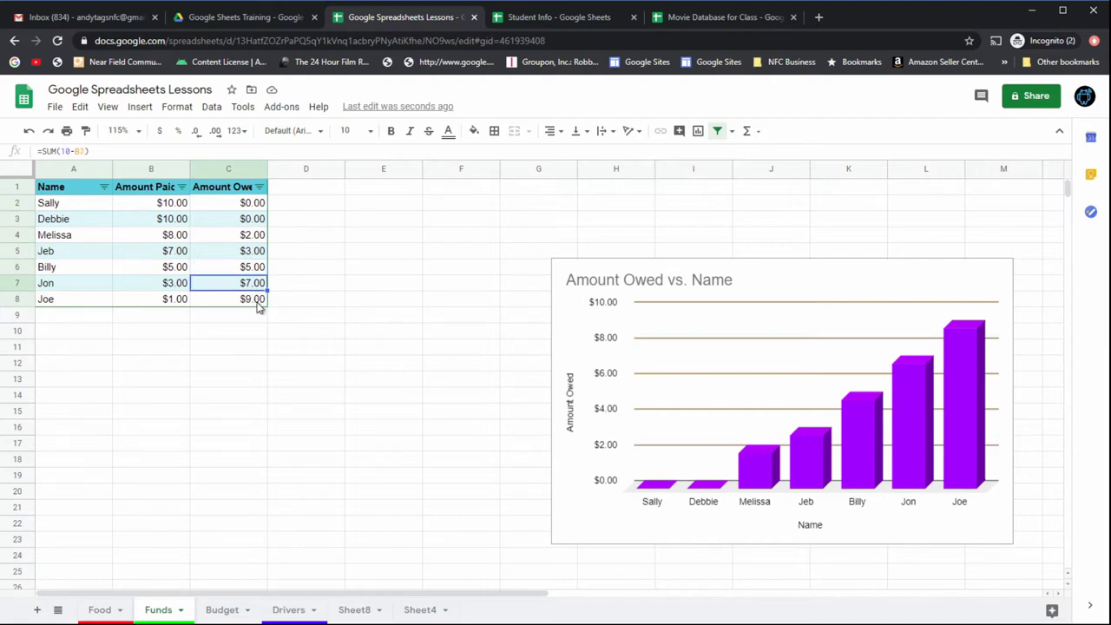
- Clear the Amount Owed formulas from the range C2:C8
click(248, 206)
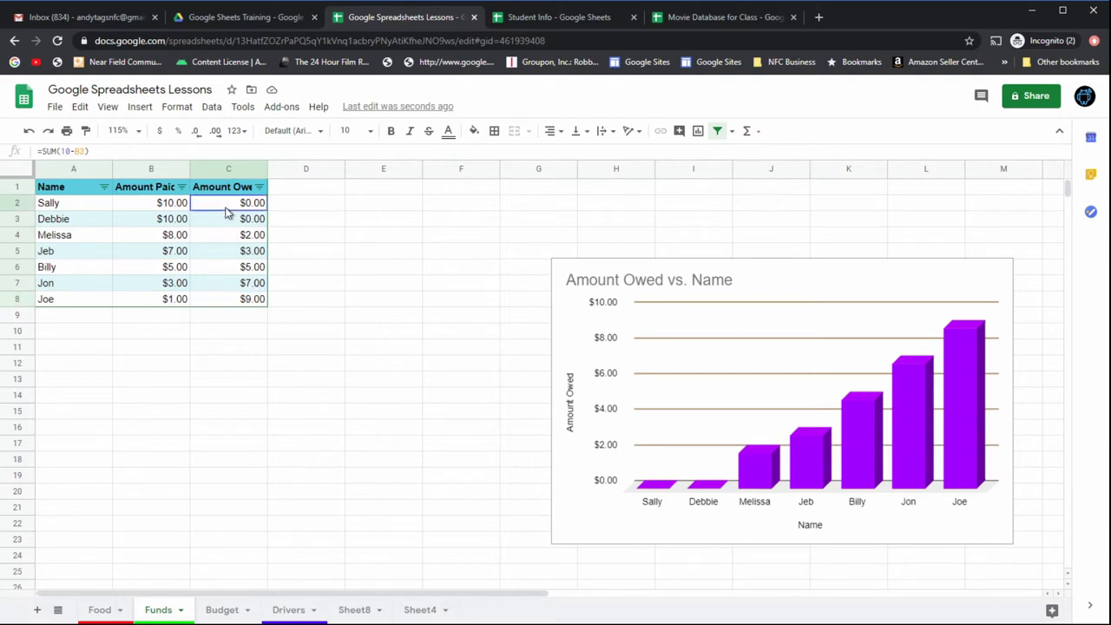
drag(229, 209, 237, 300)
key(Delete)
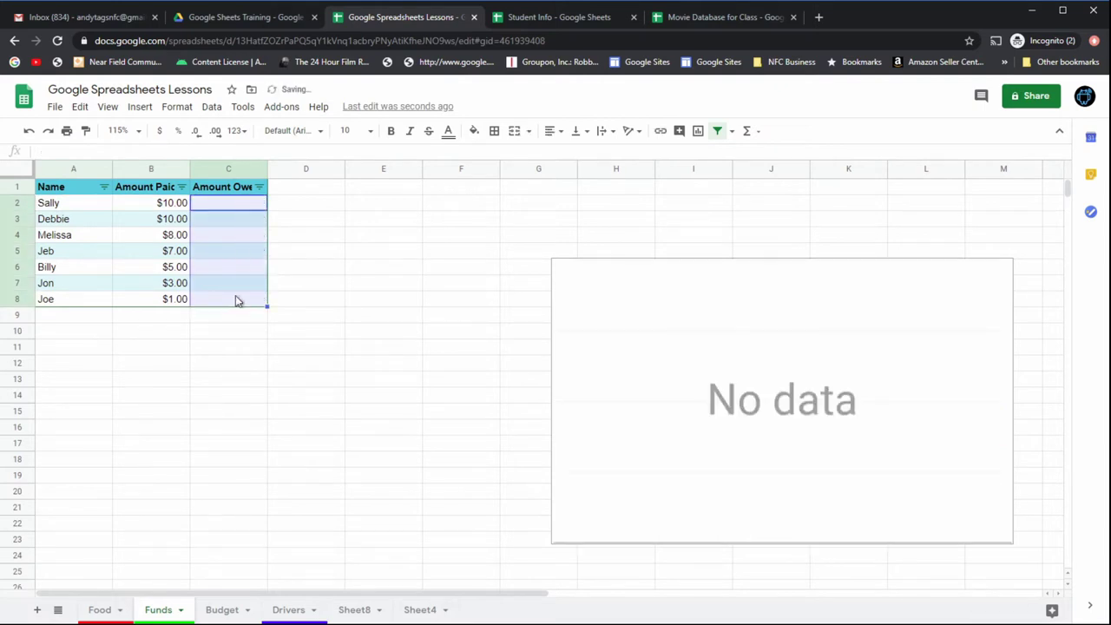
click(289, 251)
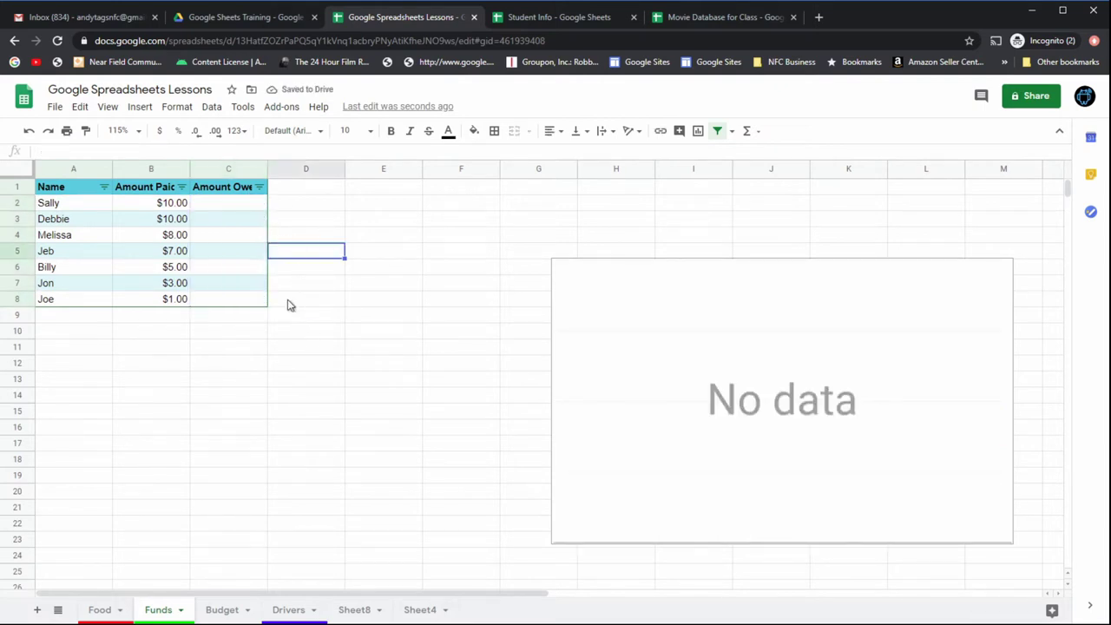
- Calculate the first Amount Owed value in cell C2 with the SUM function, subtracting B2 from 10
click(230, 208)
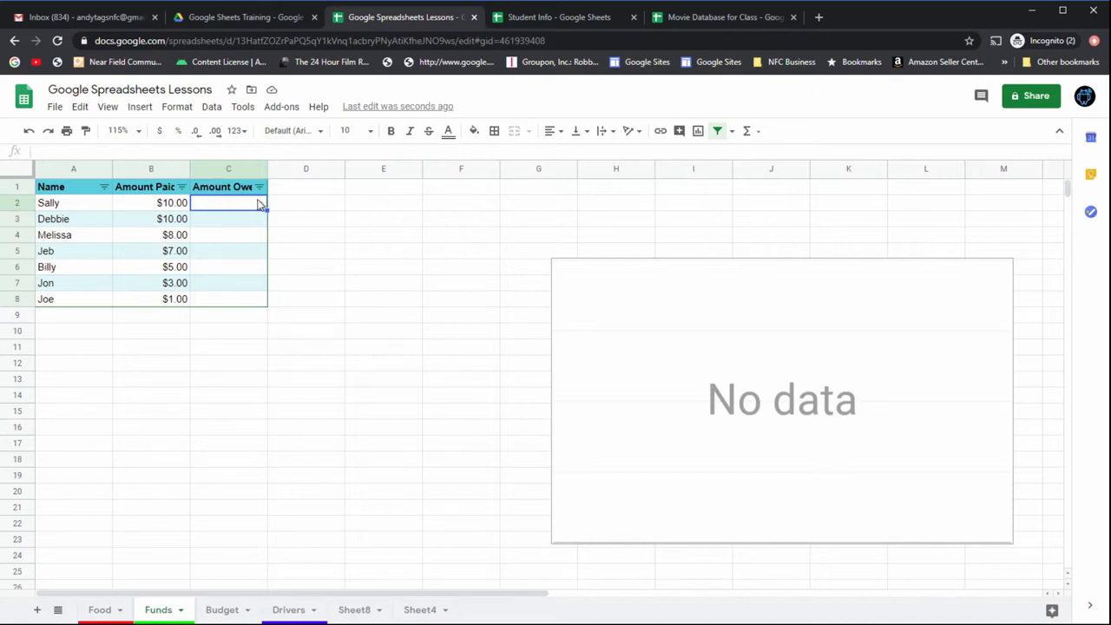
click(758, 141)
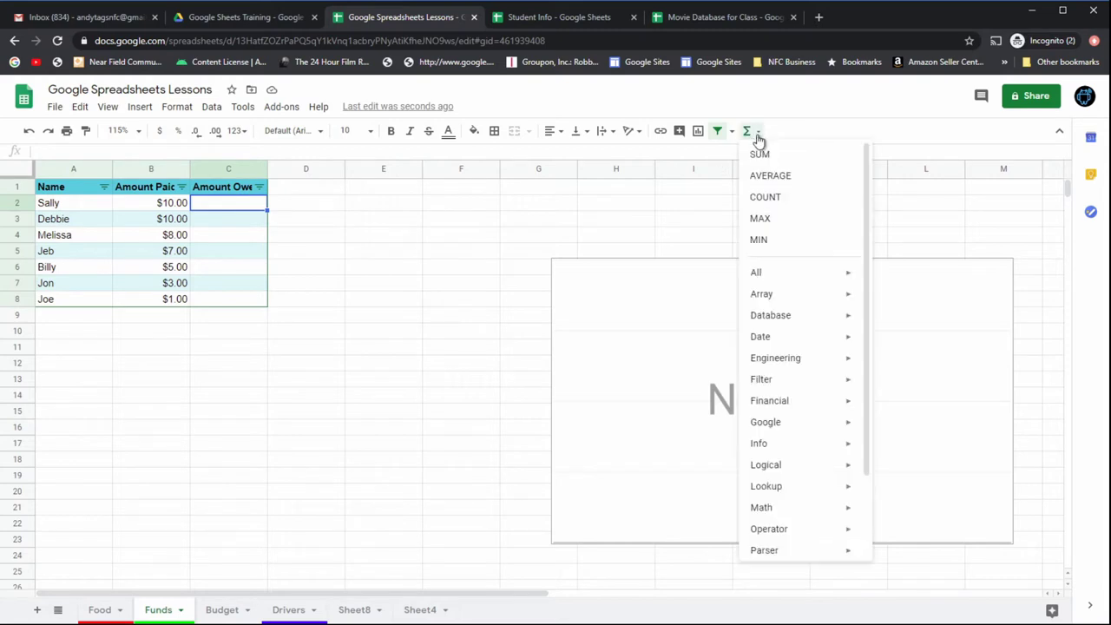
click(767, 154)
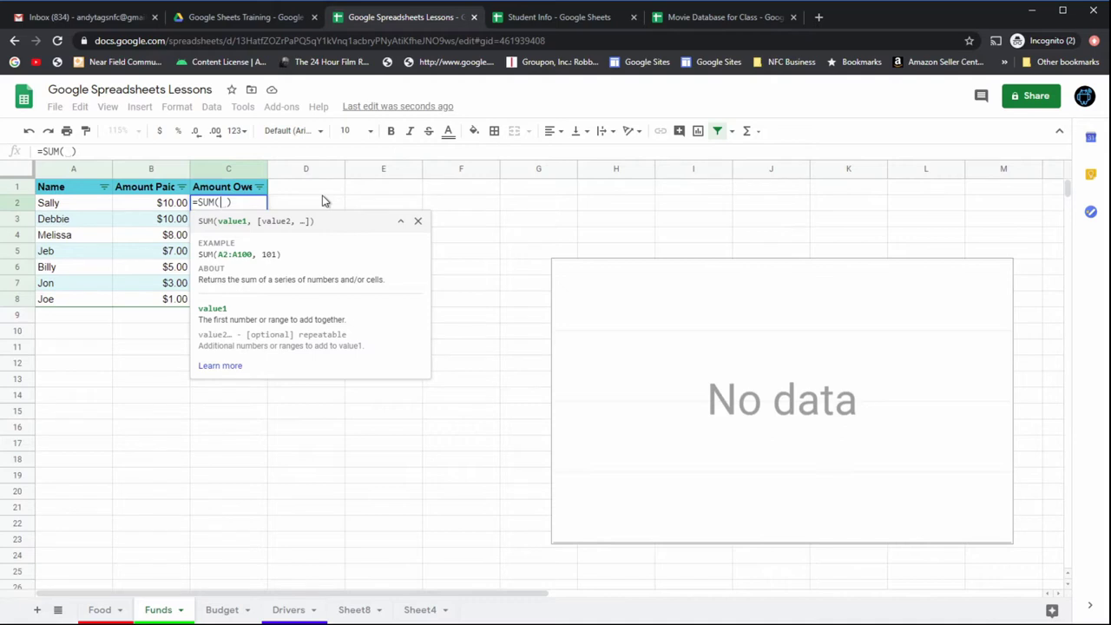
text(10)
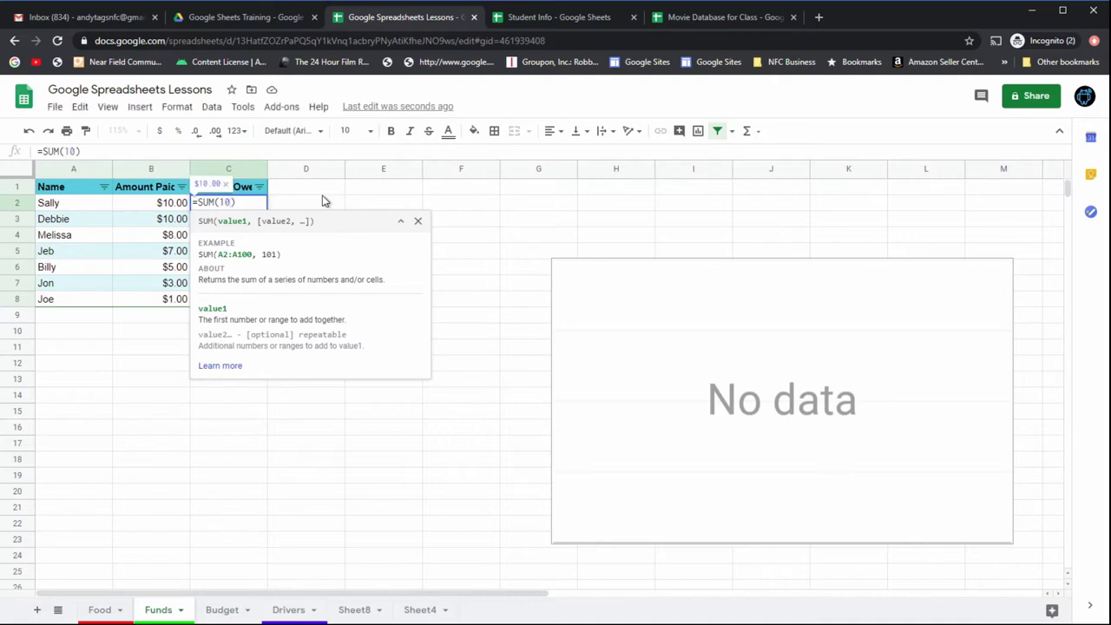
text(-)
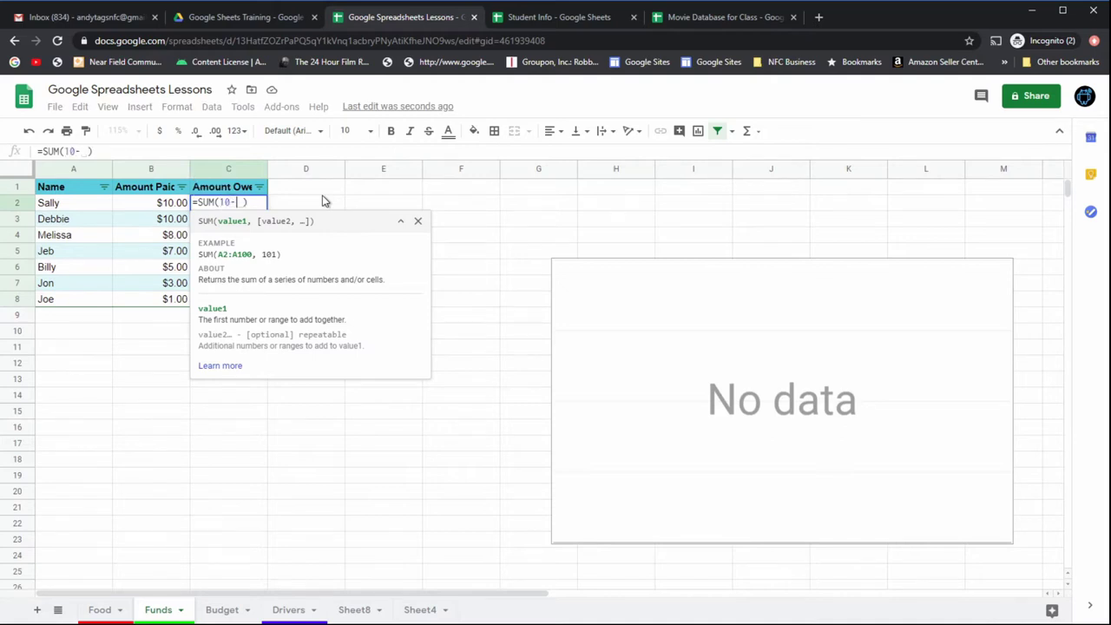
click(163, 206)
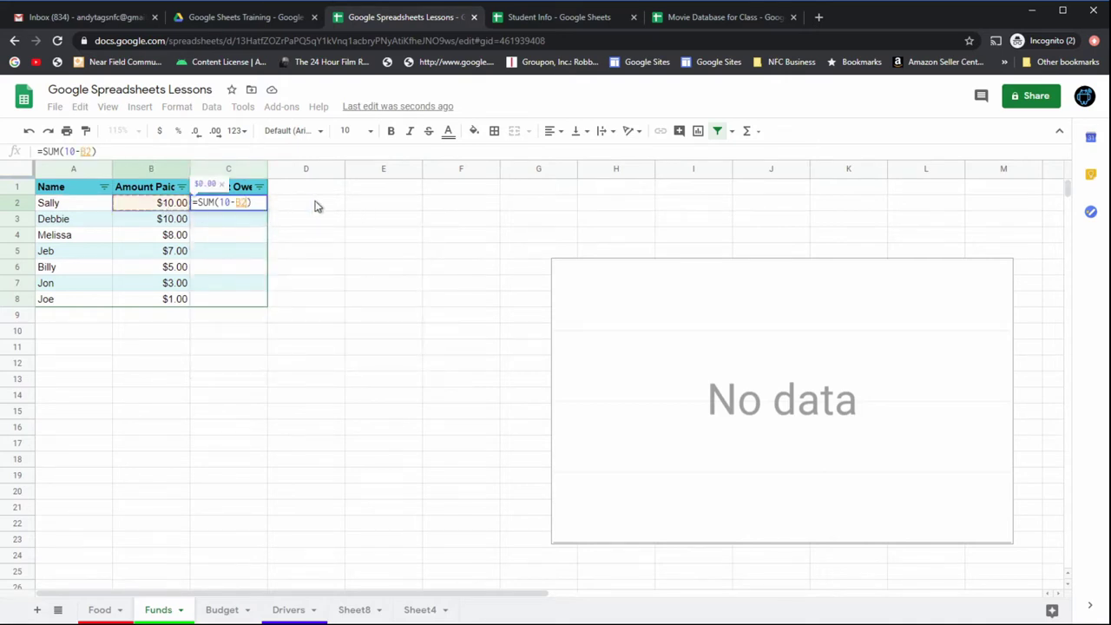
key(Return)
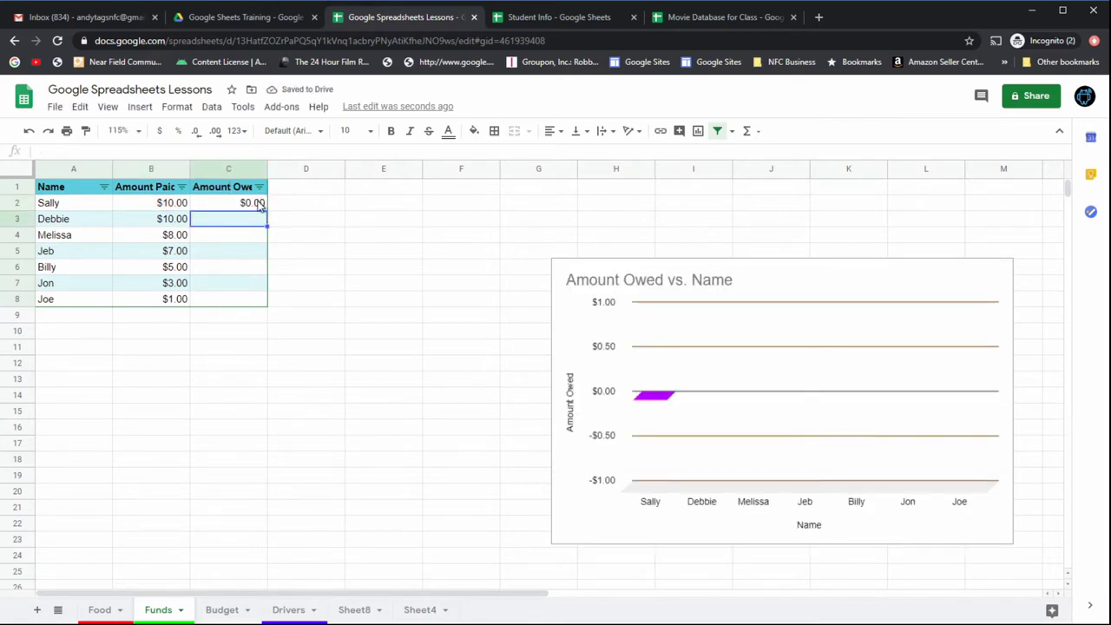
click(162, 206)
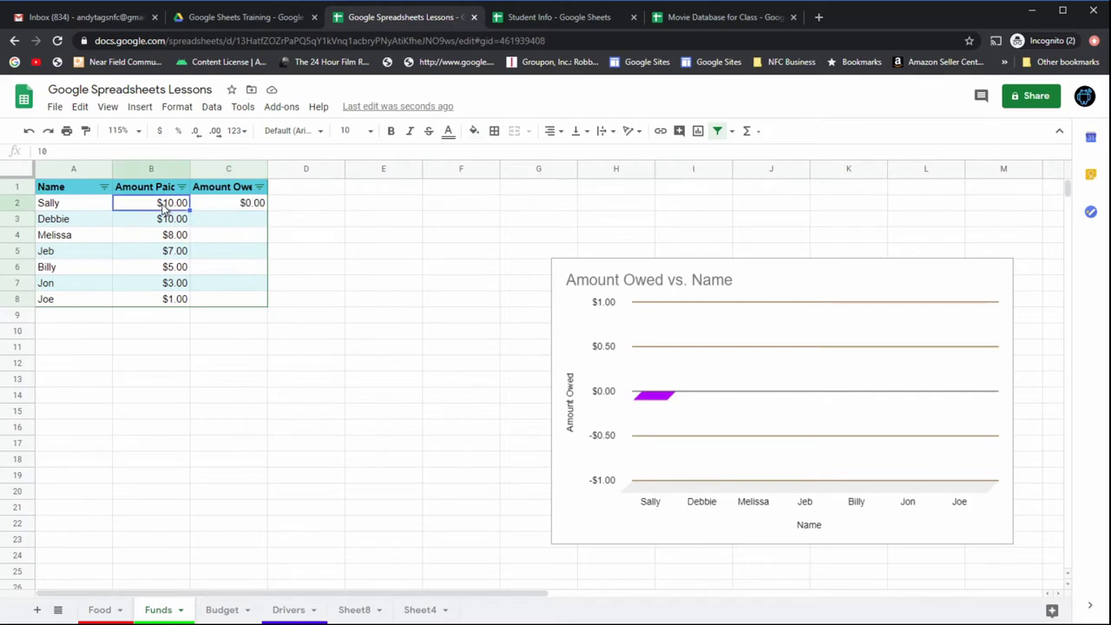
- Enter 1 and 2 in cells D11 and D12, autofill the number series down to D19, and clear the range
click(226, 205)
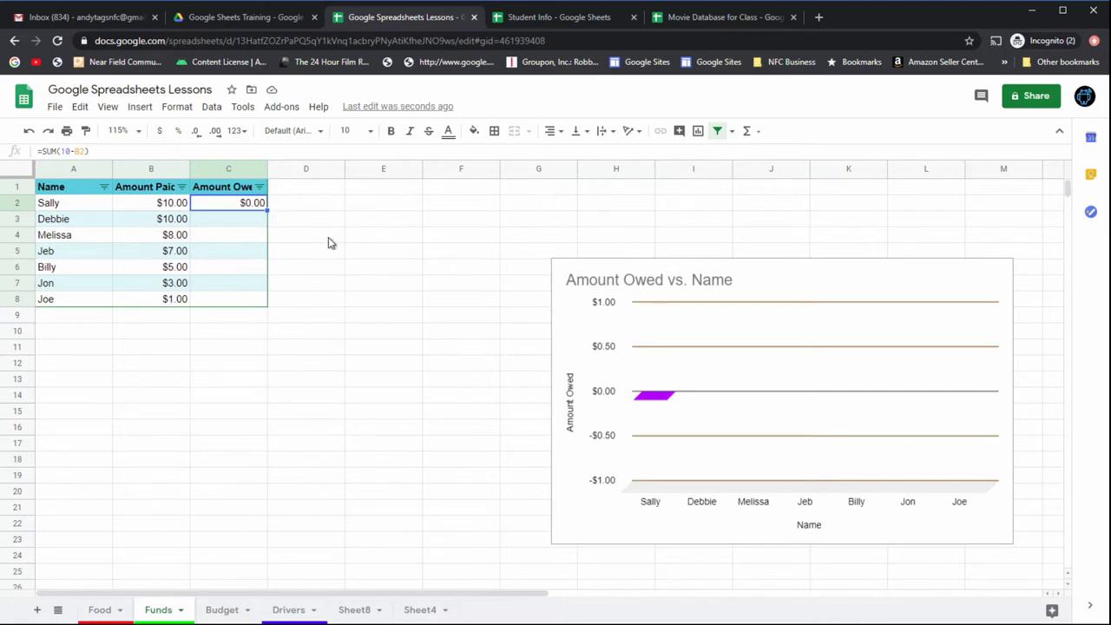
click(301, 351)
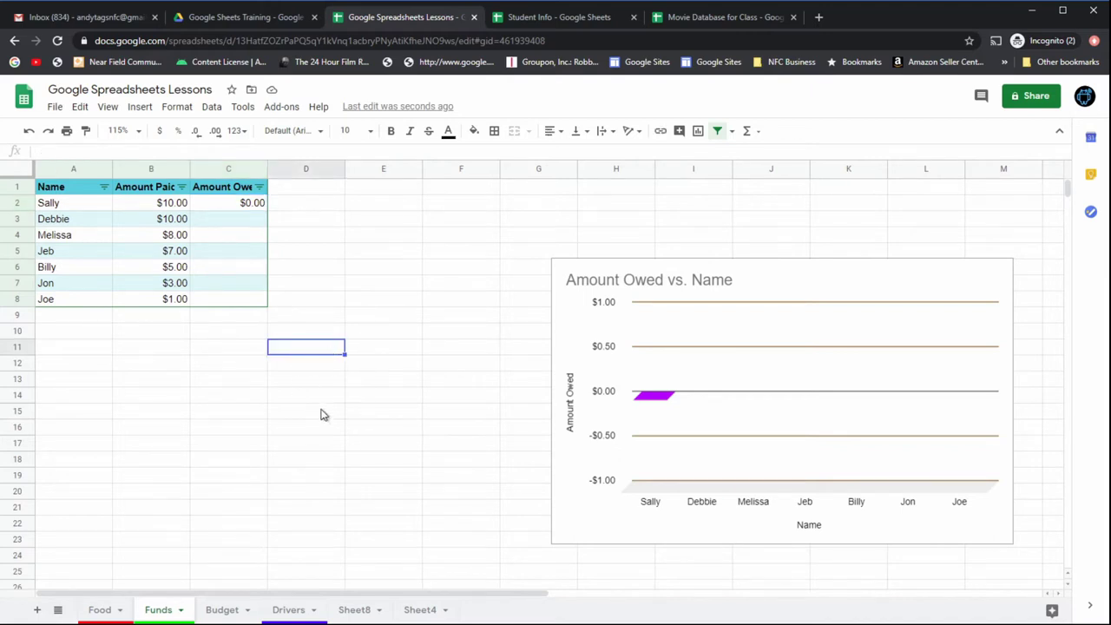
text(1)
key(Return)
text(2)
key(Return)
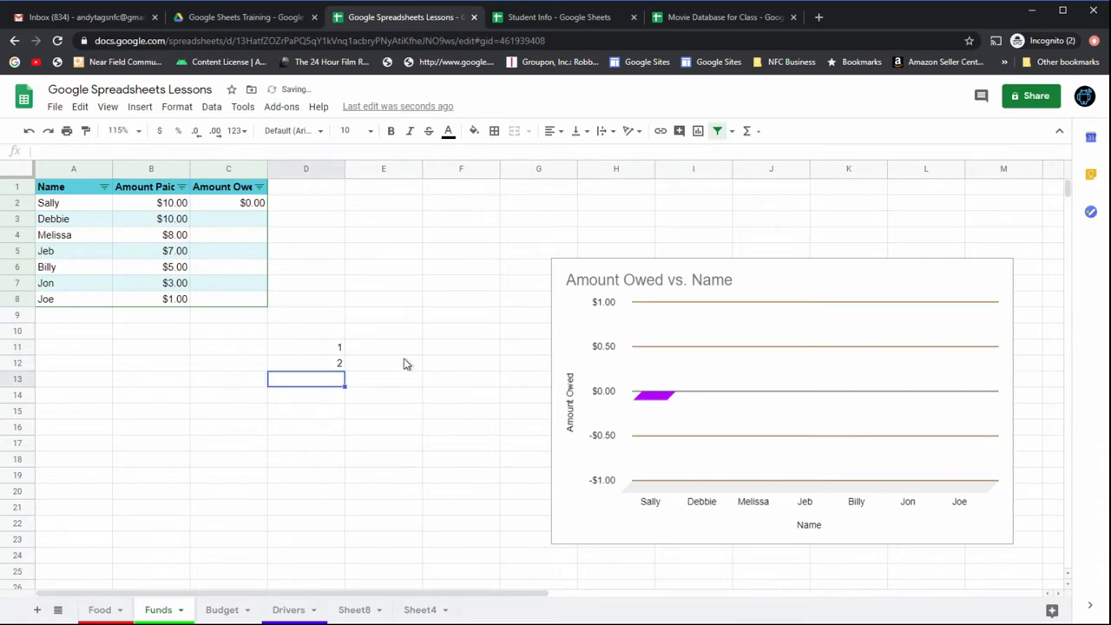
drag(337, 350, 337, 365)
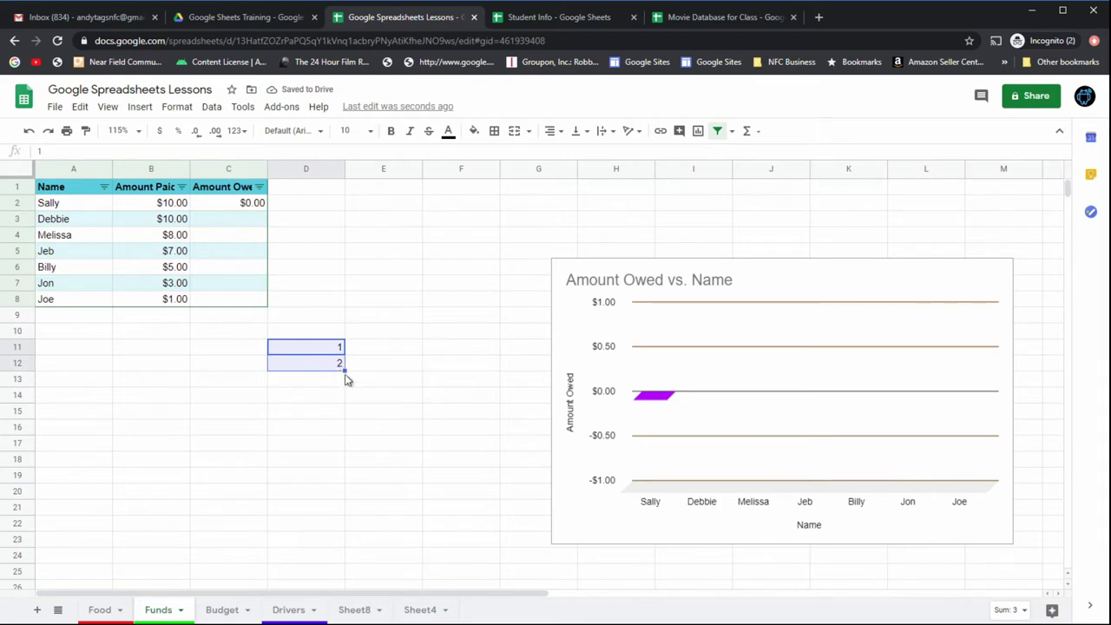
drag(345, 374, 344, 480)
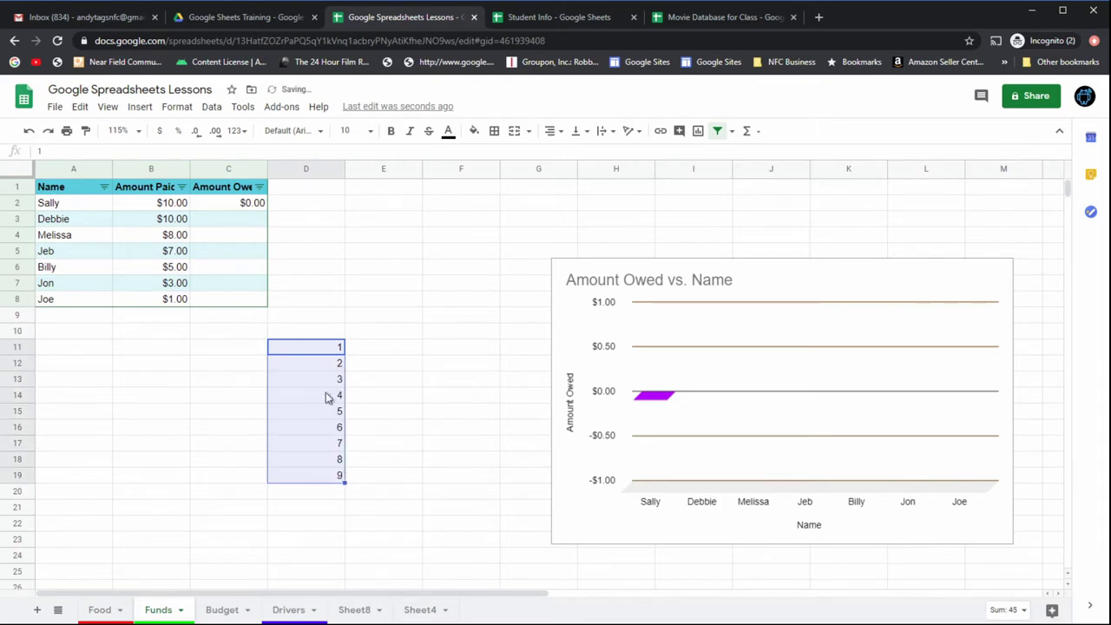
click(369, 494)
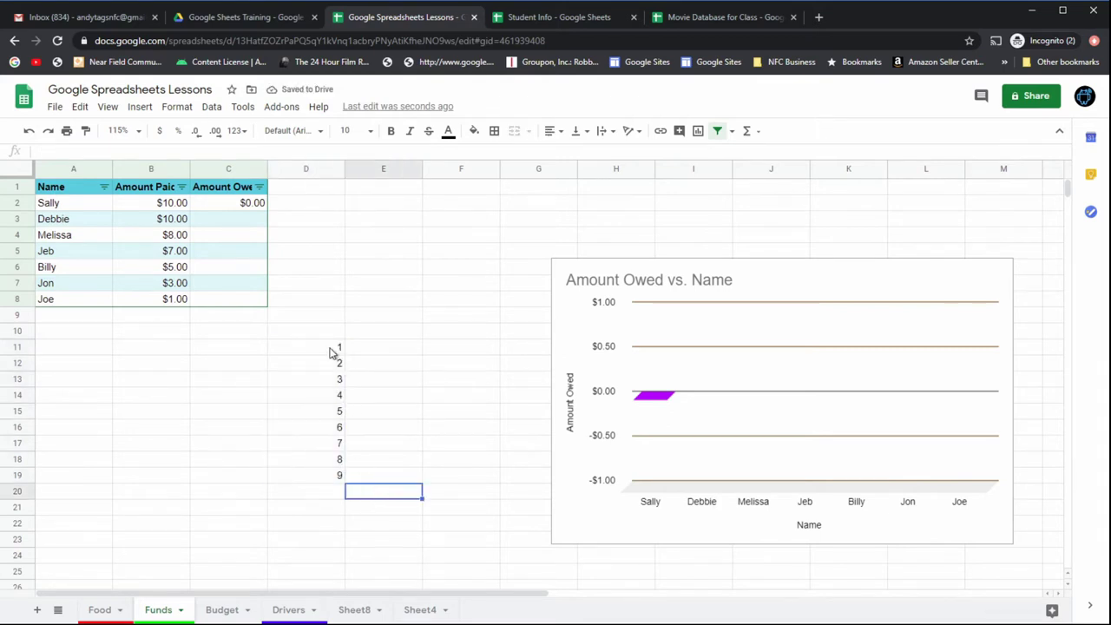
drag(330, 353, 339, 476)
key(Delete)
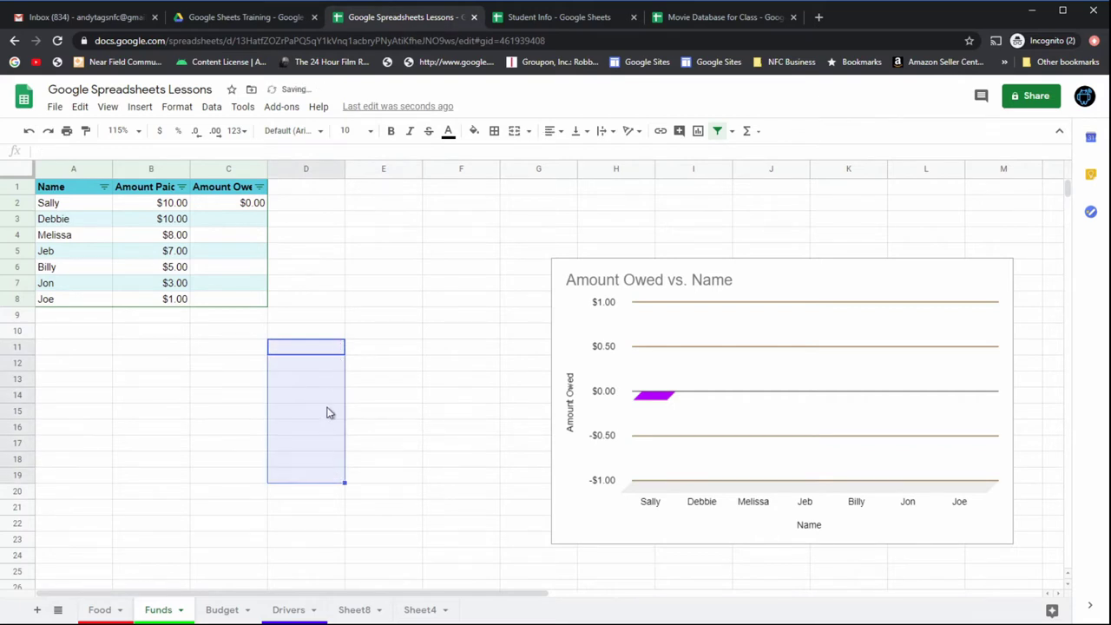
- Enter a sample first name in cell D11, autofill it down to D18, and clear the range
click(321, 352)
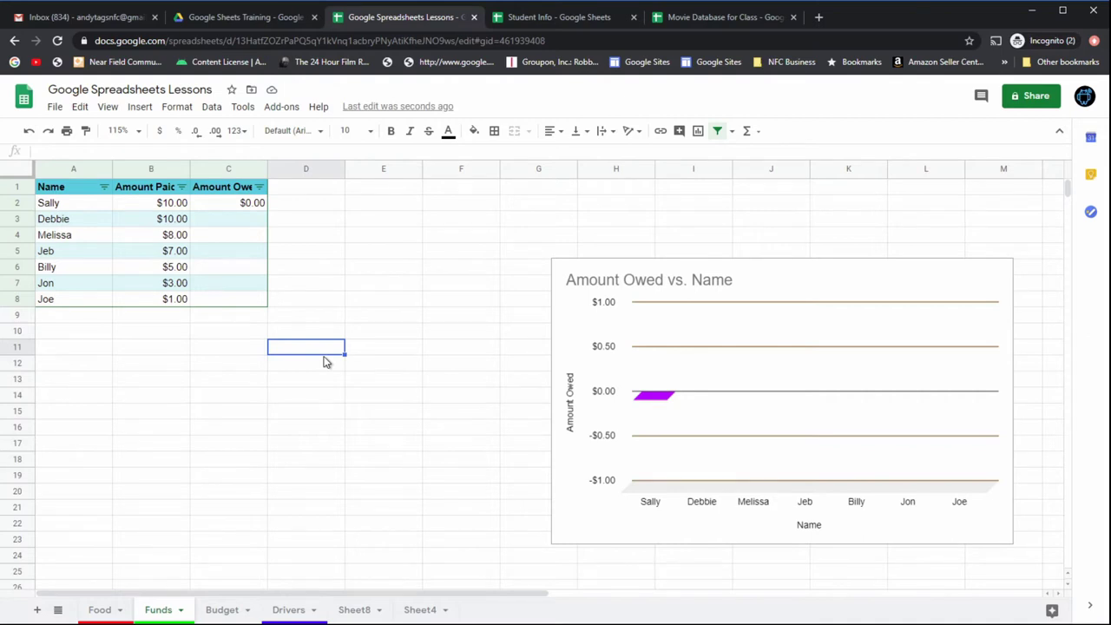
text(Betty)
key(Return)
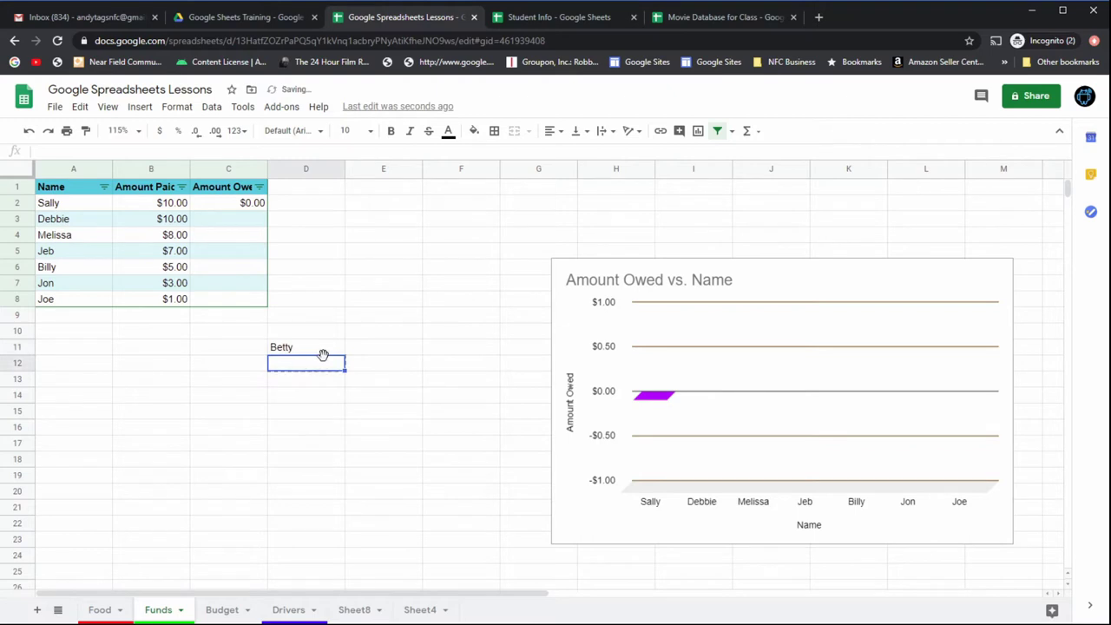
click(322, 348)
drag(343, 355, 330, 465)
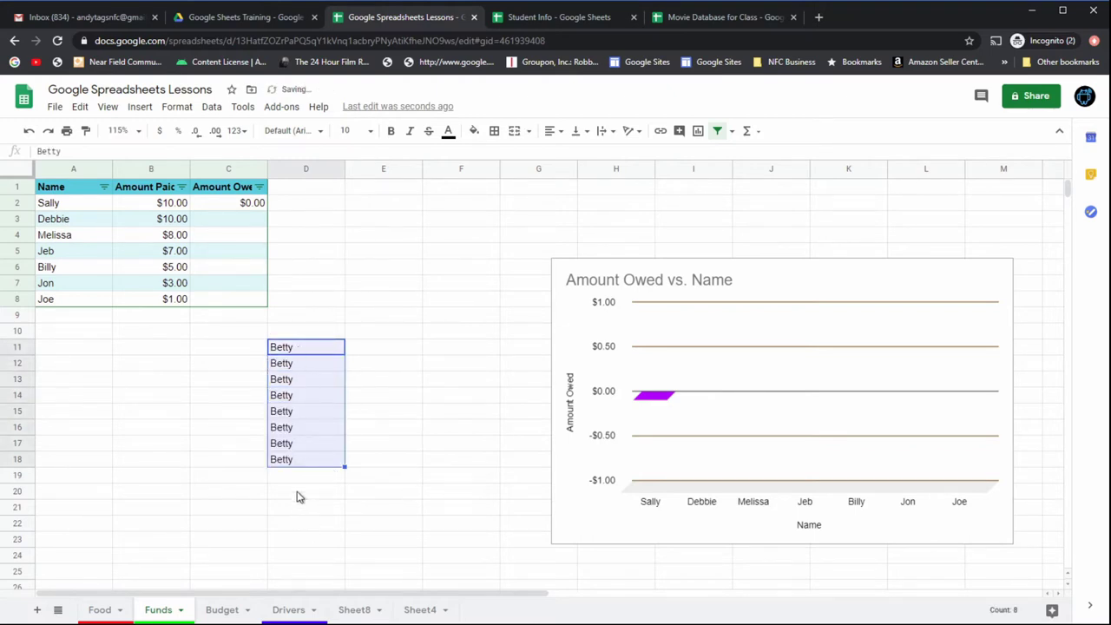
click(300, 474)
drag(298, 351, 296, 459)
key(Delete)
- Enter January in cell D11, autofill the months down to D18, and clear the range
click(298, 353)
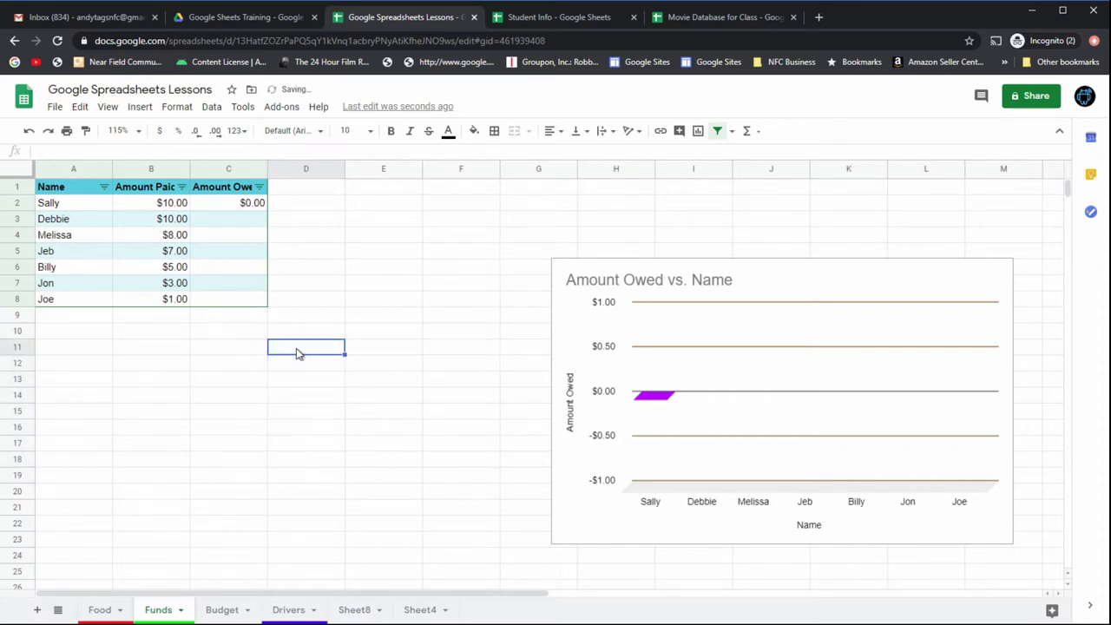
text(January)
key(Return)
click(314, 346)
drag(343, 354, 344, 466)
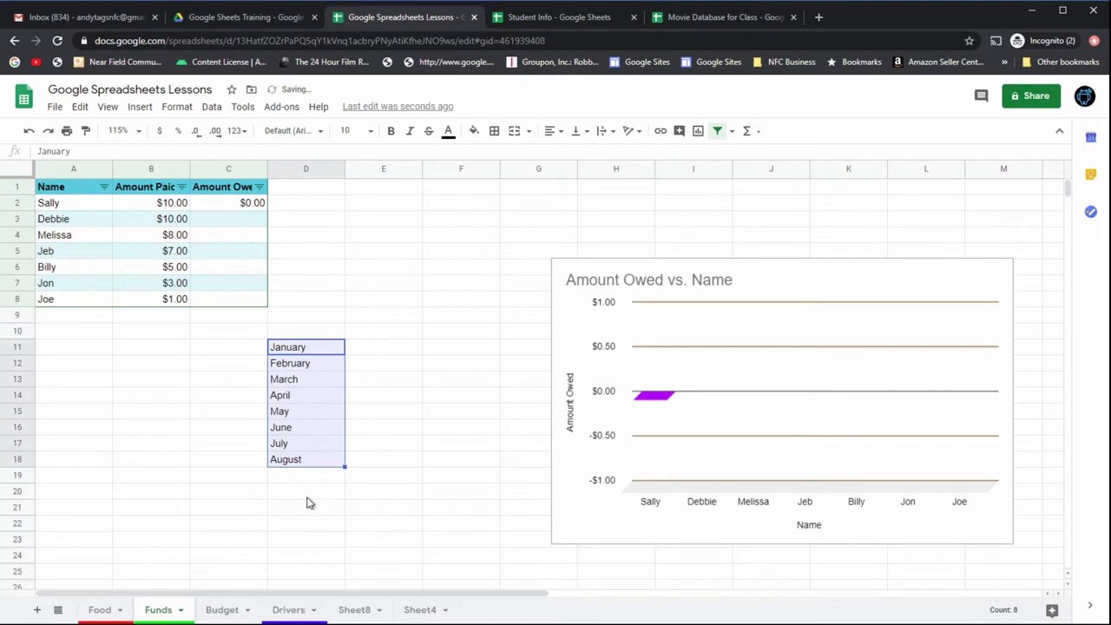
click(311, 466)
drag(298, 352, 303, 454)
key(Delete)
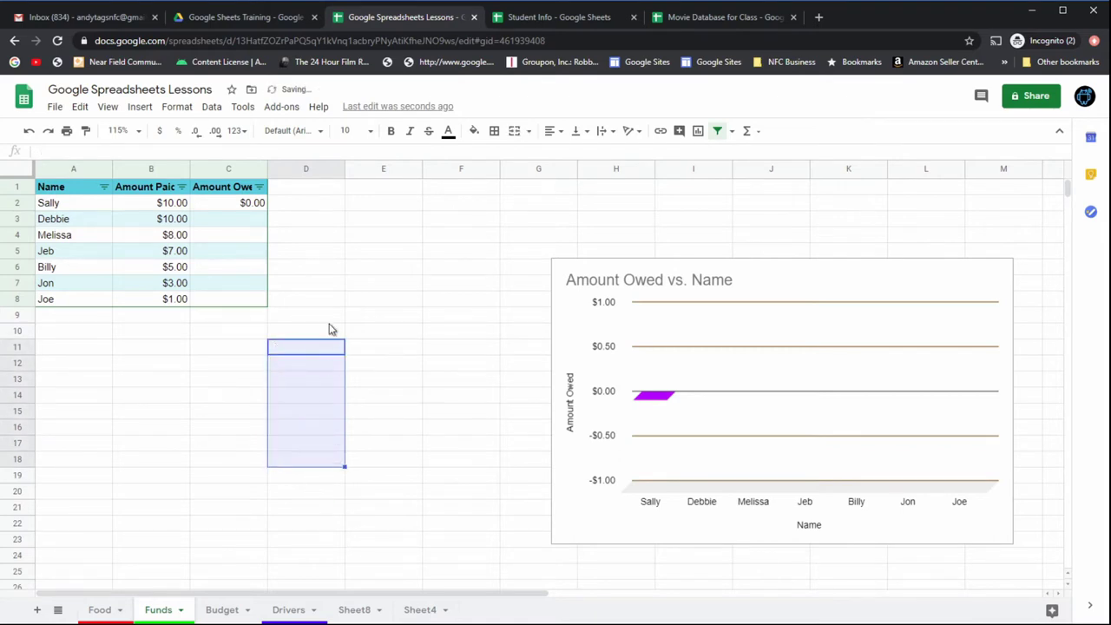
click(328, 272)
click(322, 410)
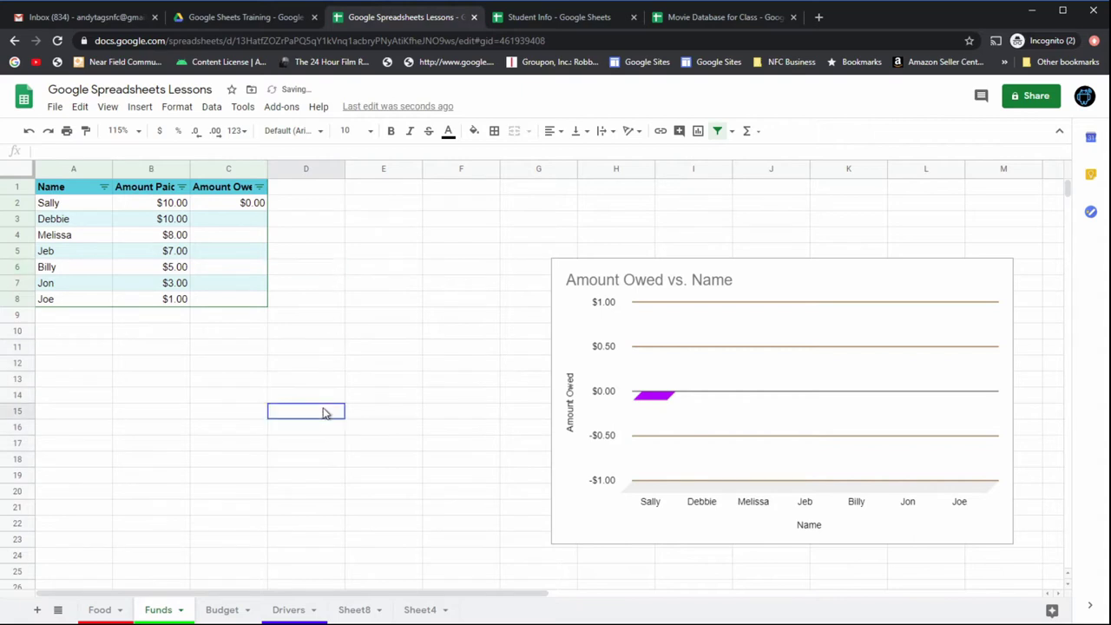
- Autofill the Amount Owed formula from C2 into C3 and compare the formulas of both cells
click(248, 203)
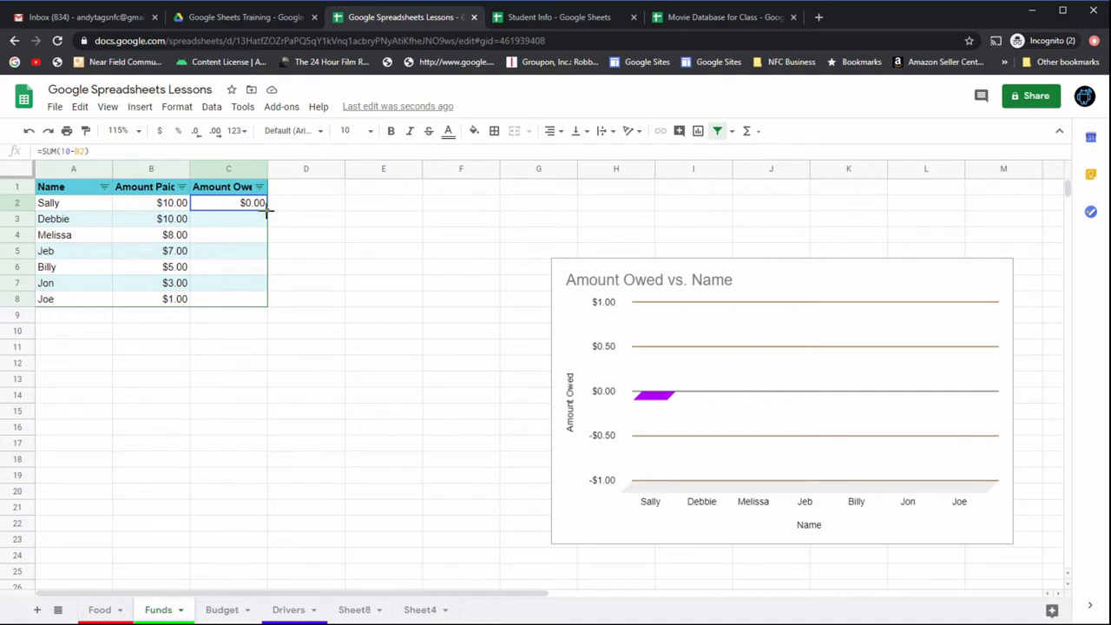
drag(267, 210, 266, 231)
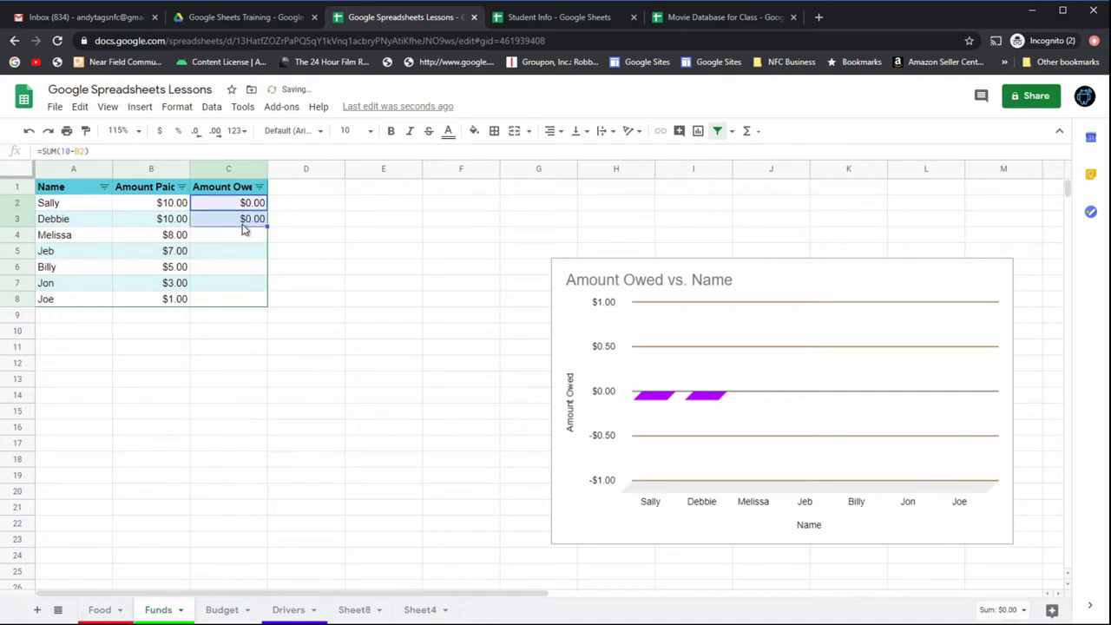
click(244, 229)
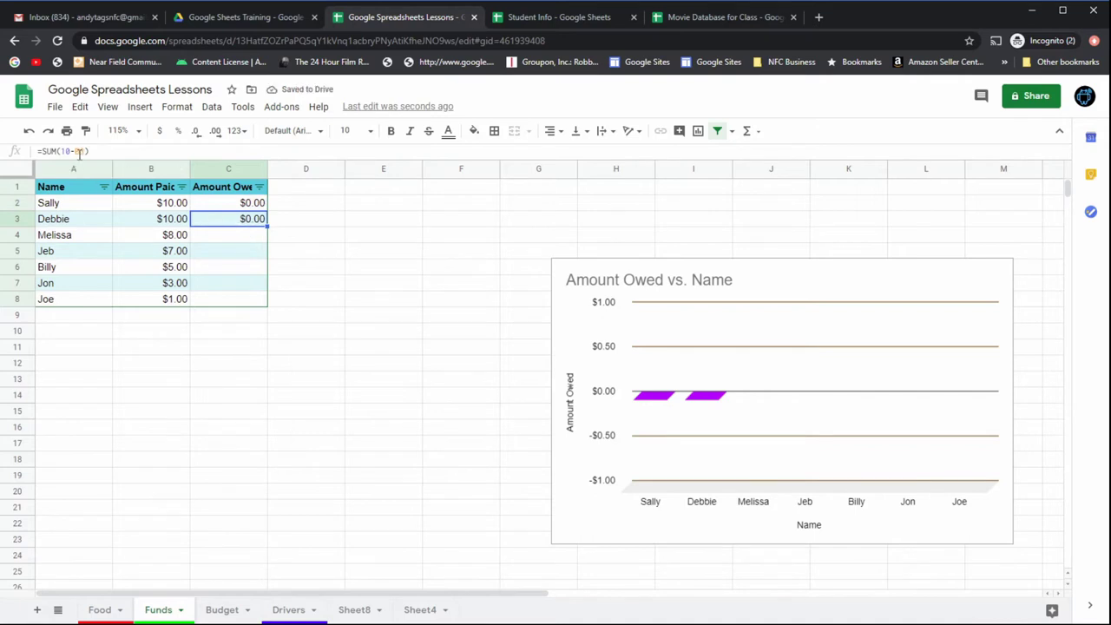
click(248, 208)
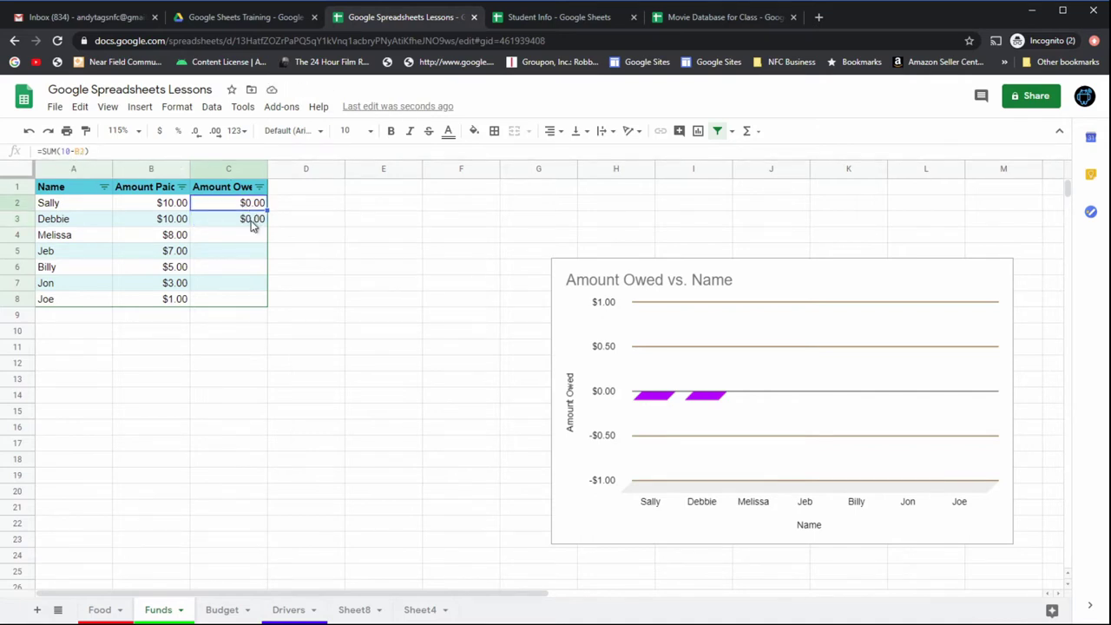
click(252, 227)
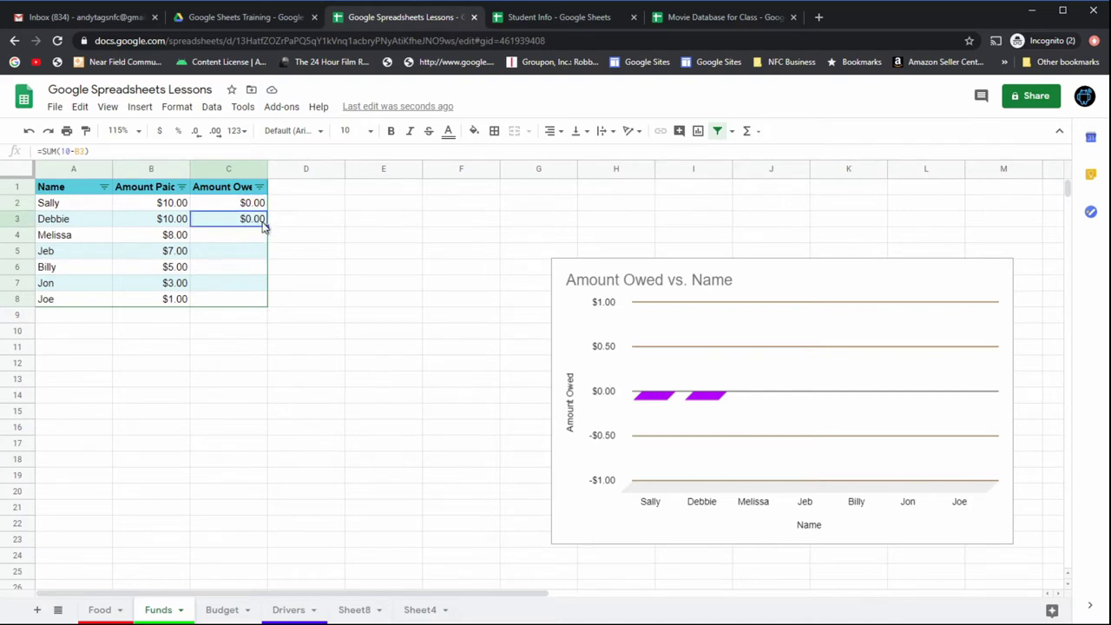
- Autofill the Amount Owed formulas from C2:C3 down through C8 and check the formulas in C4, C5 and C8
drag(245, 208, 246, 221)
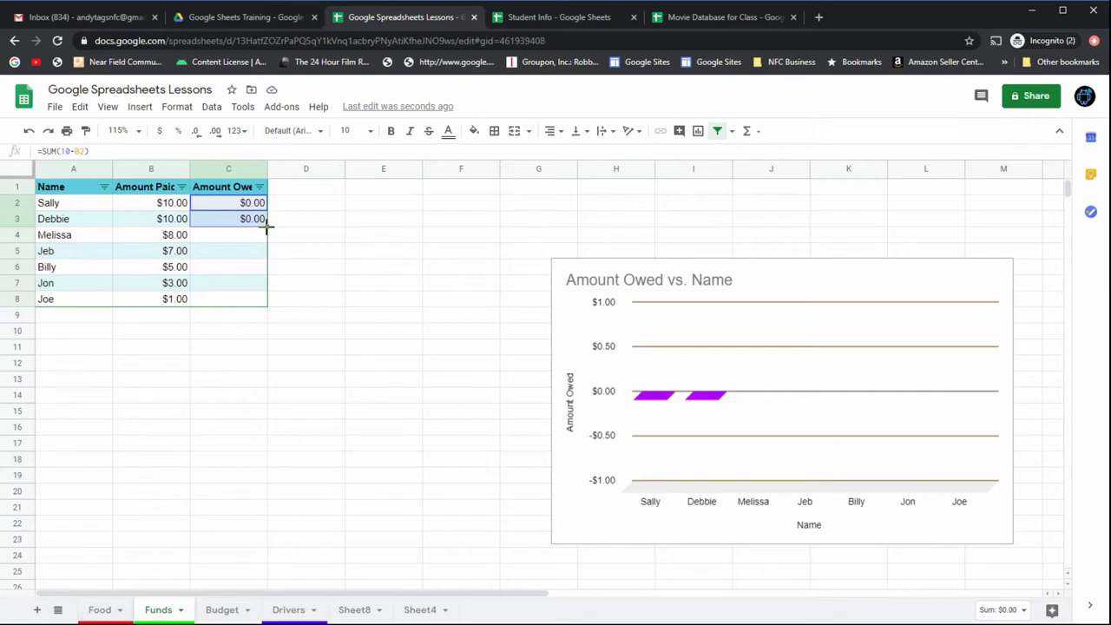
double_click(266, 226)
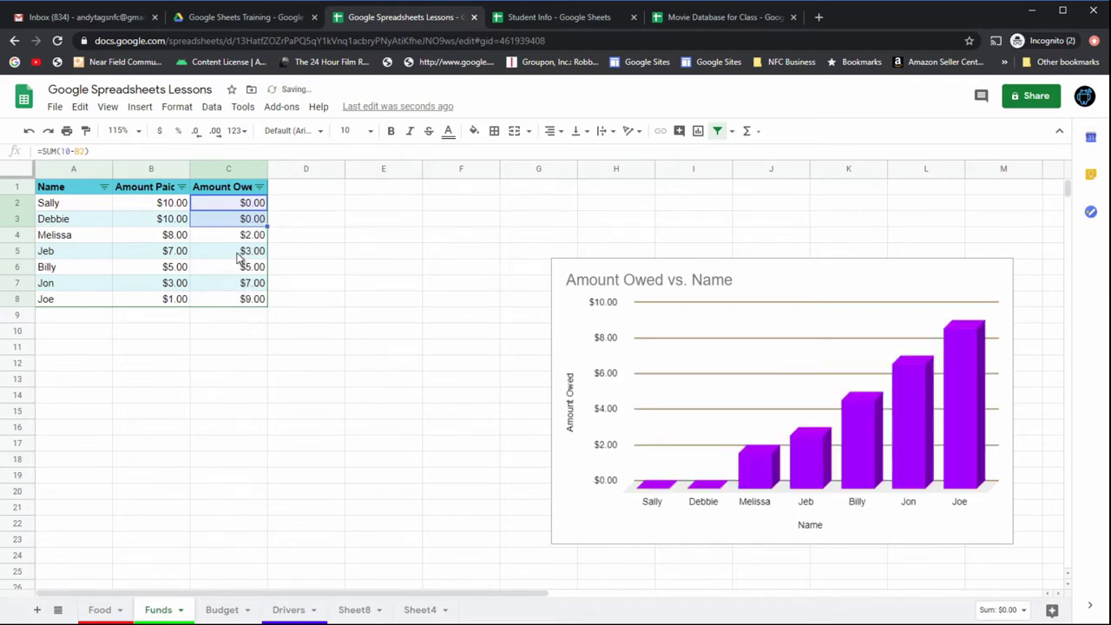
click(245, 241)
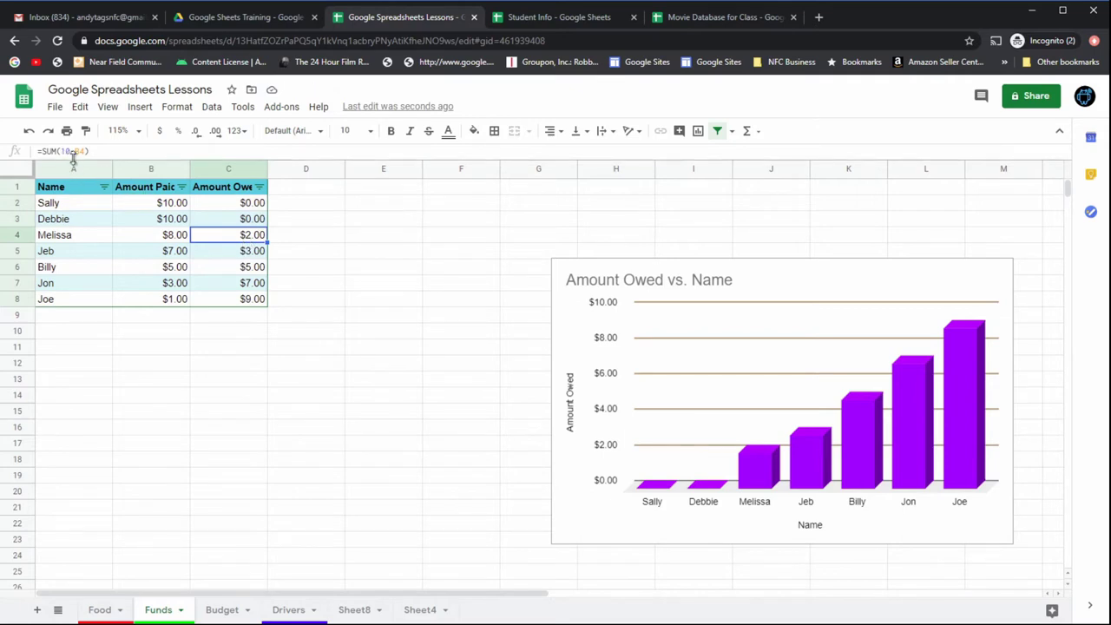
click(214, 255)
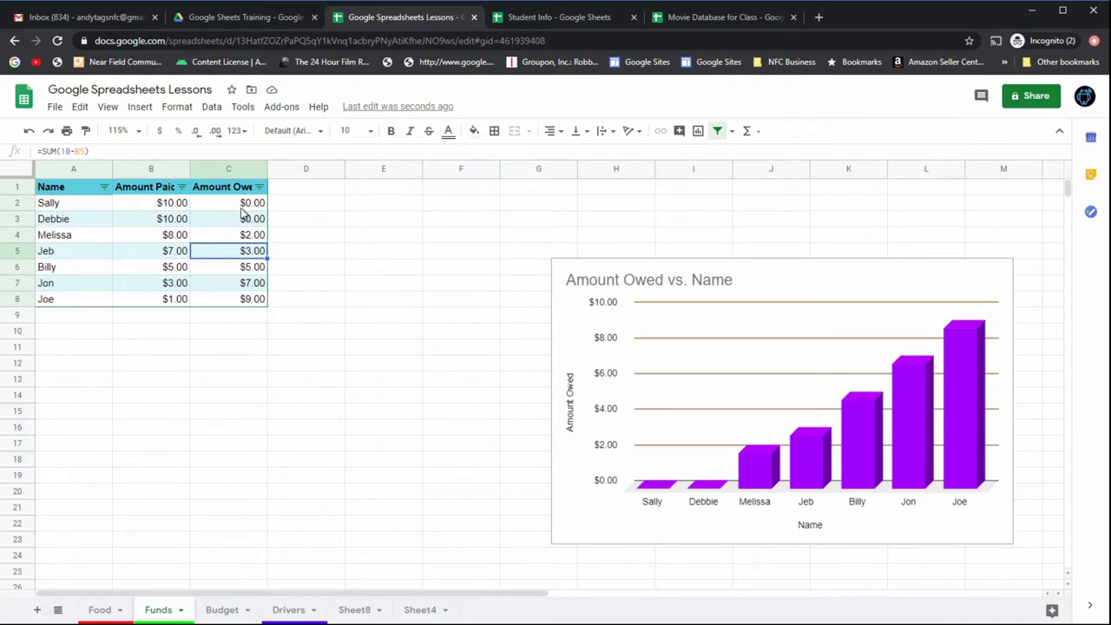
click(258, 301)
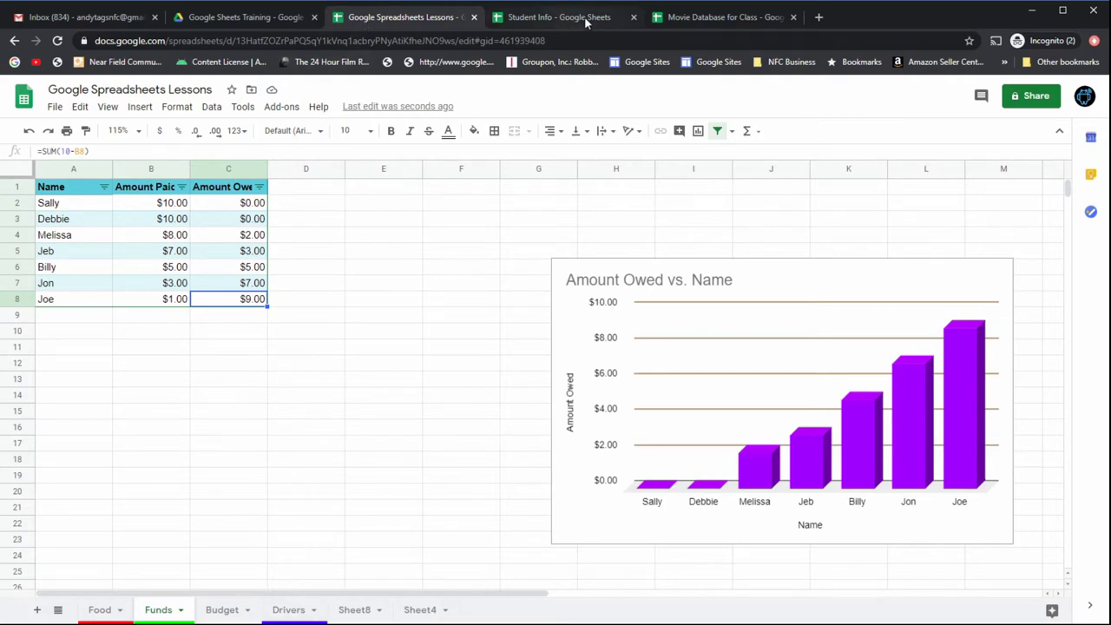
click(366, 289)
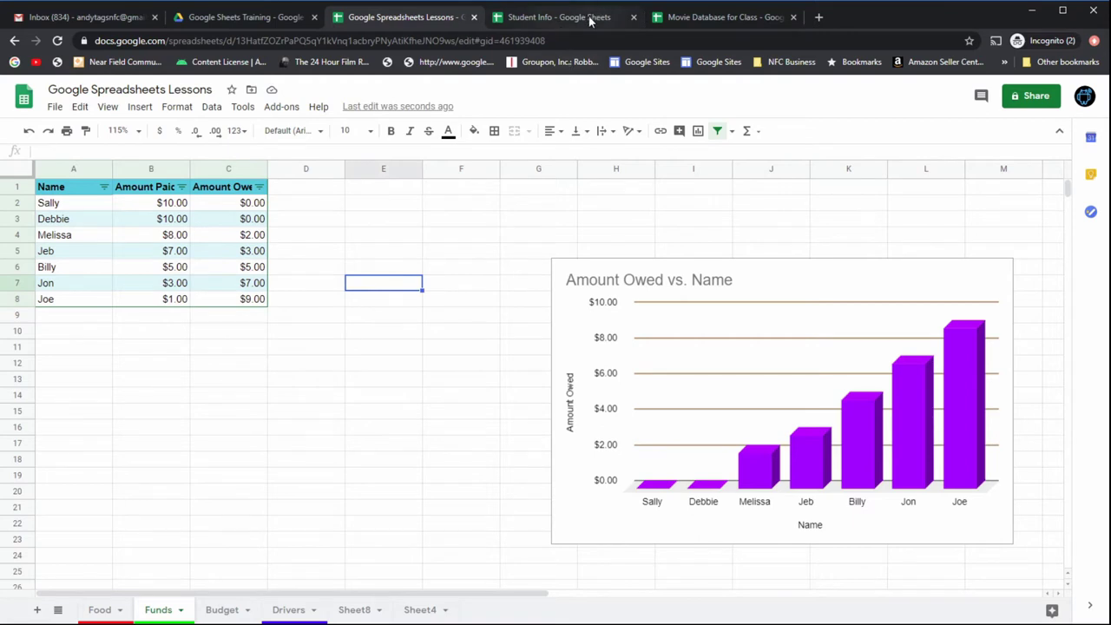
- Switch to the Student Info spreadsheet and look over the list of available functions
click(559, 17)
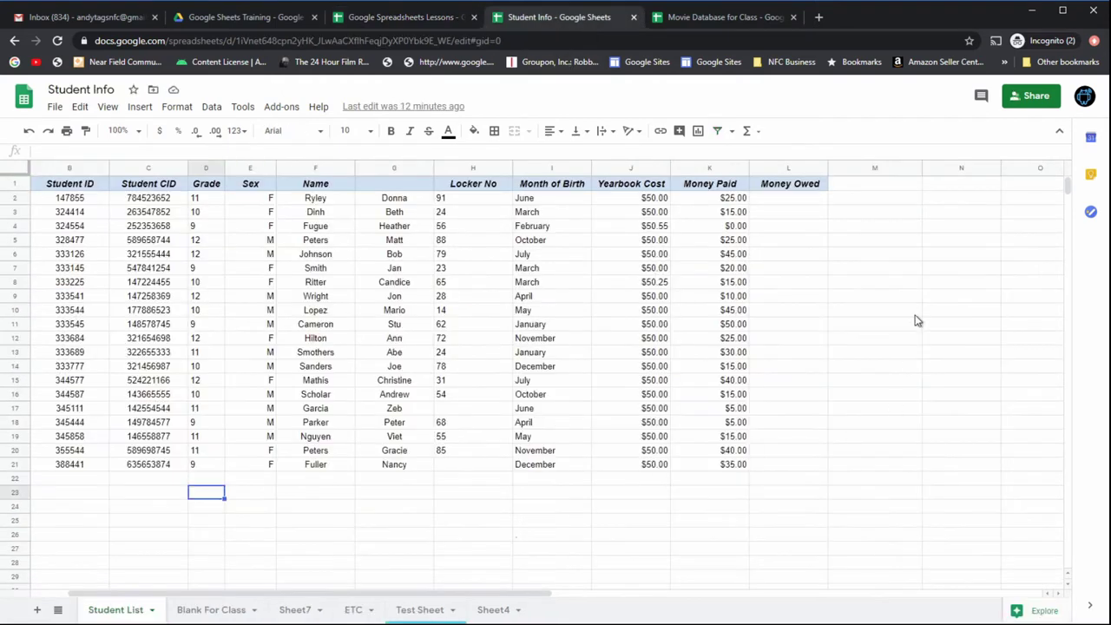
click(758, 133)
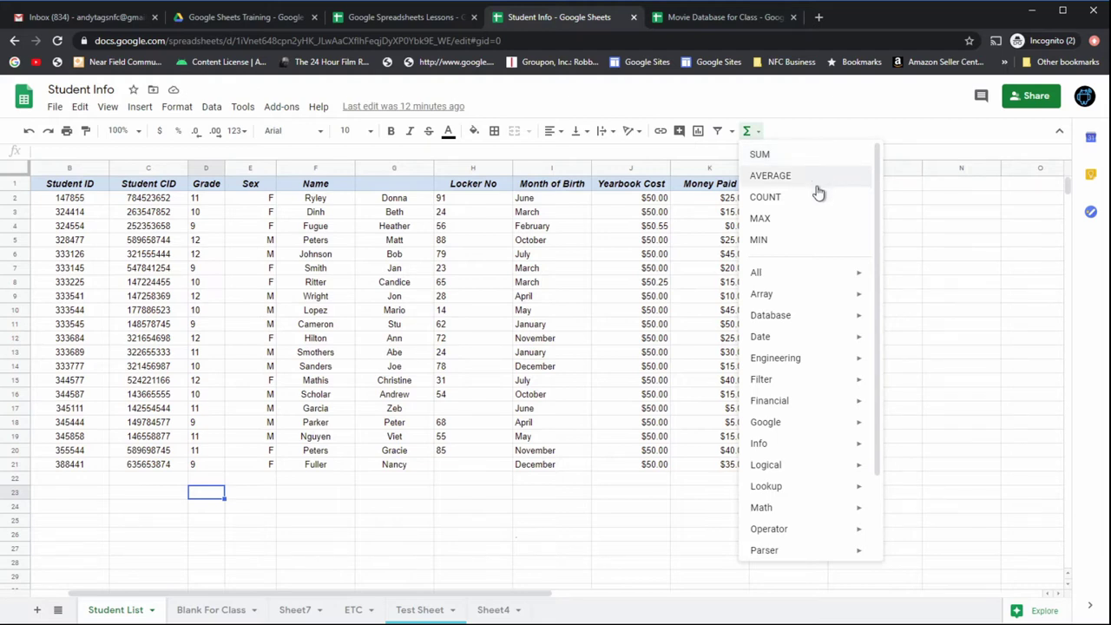
click(815, 118)
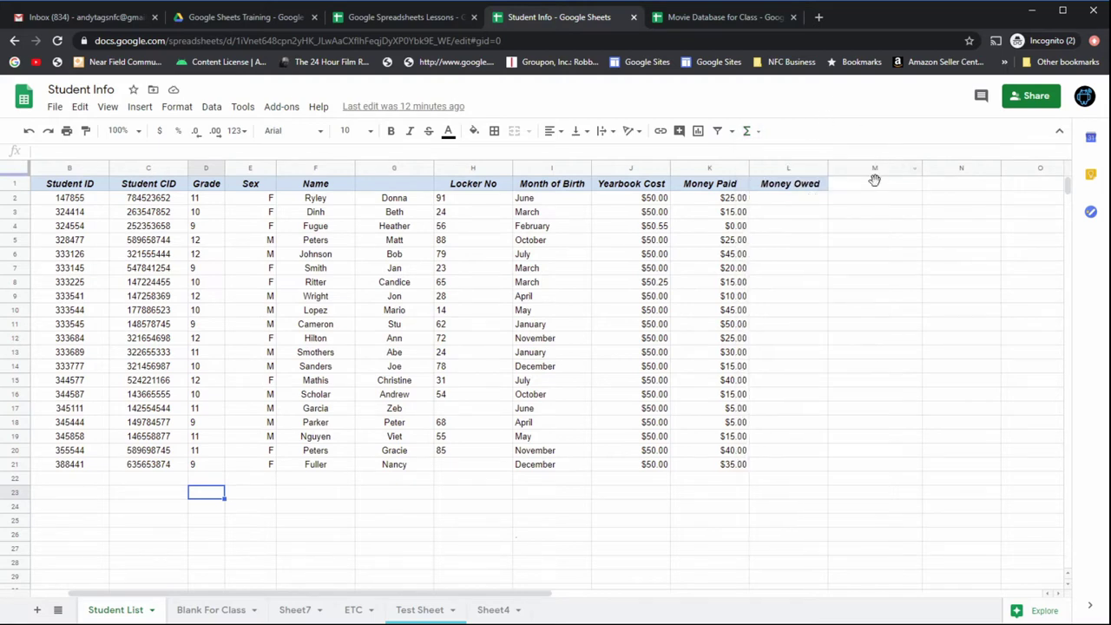
- Calculate the first Money Owed value in cell L2 with the SUM function, subtracting Money Paid K2 from Yearbook Cost J2
click(788, 201)
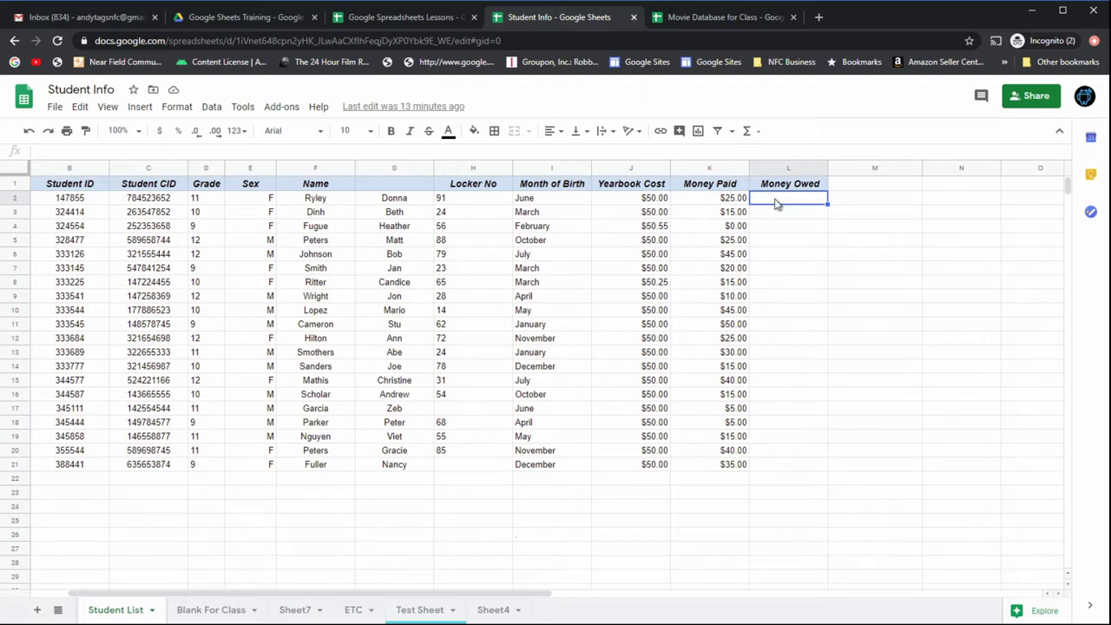
click(752, 131)
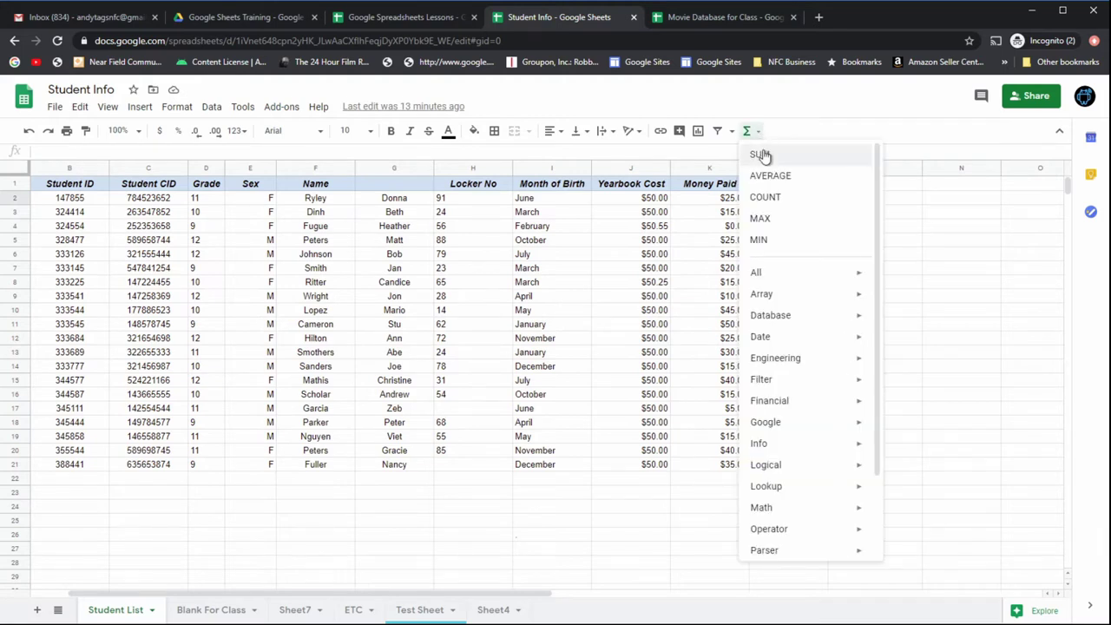
click(761, 155)
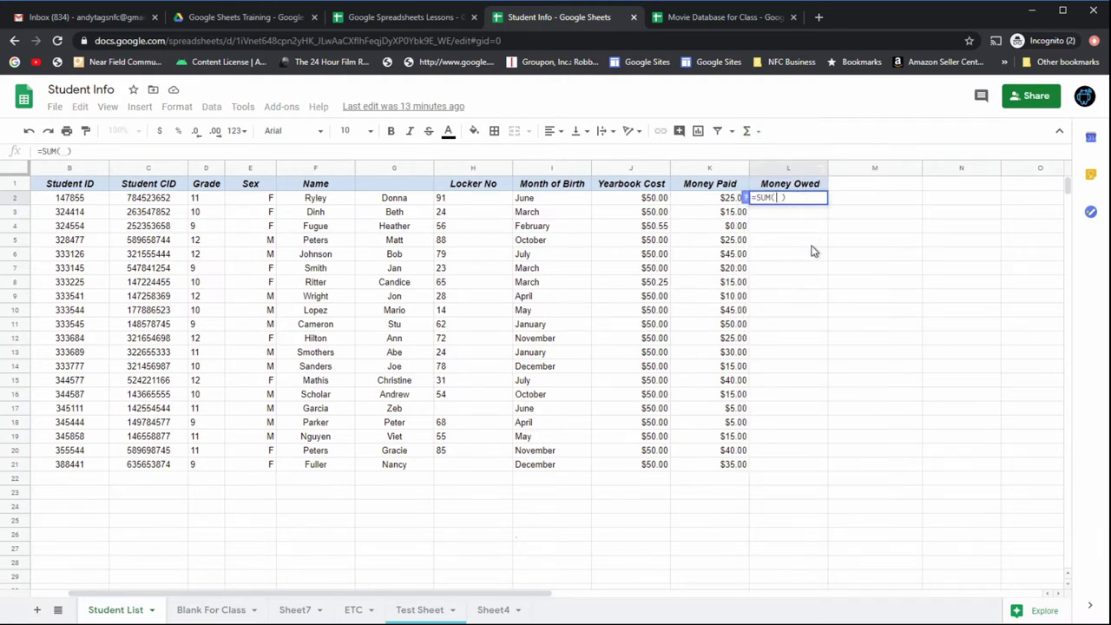
click(657, 200)
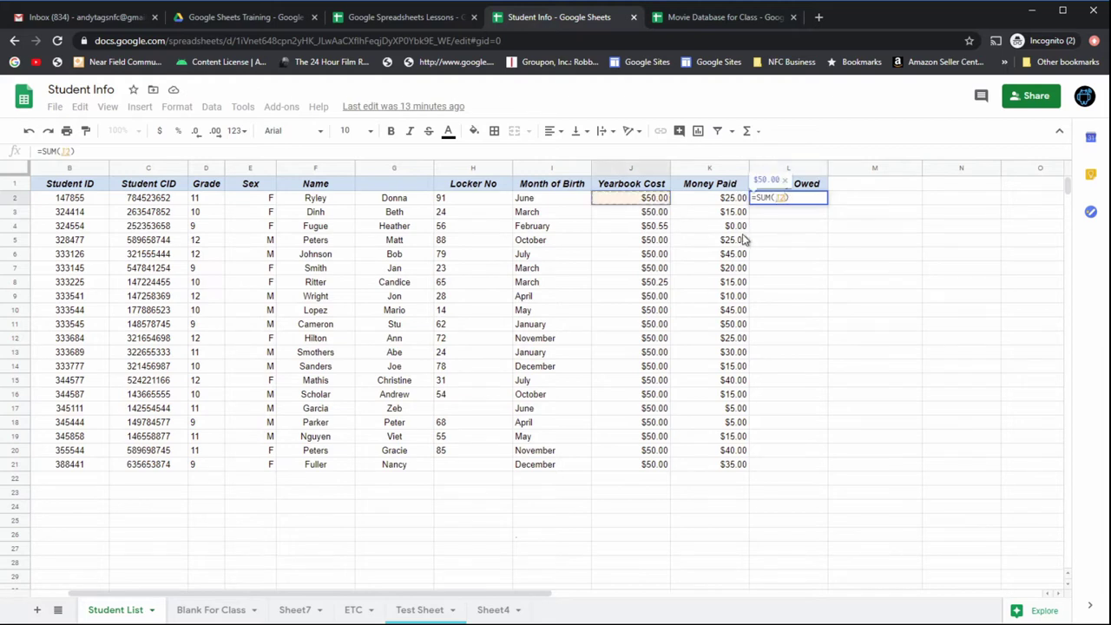
text(-)
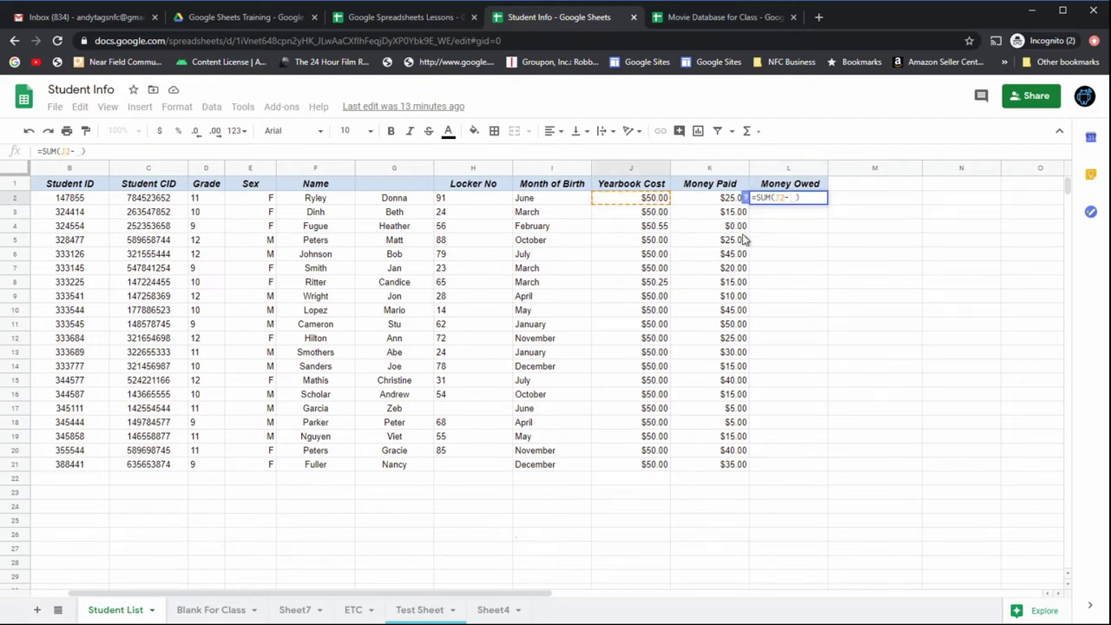
click(722, 201)
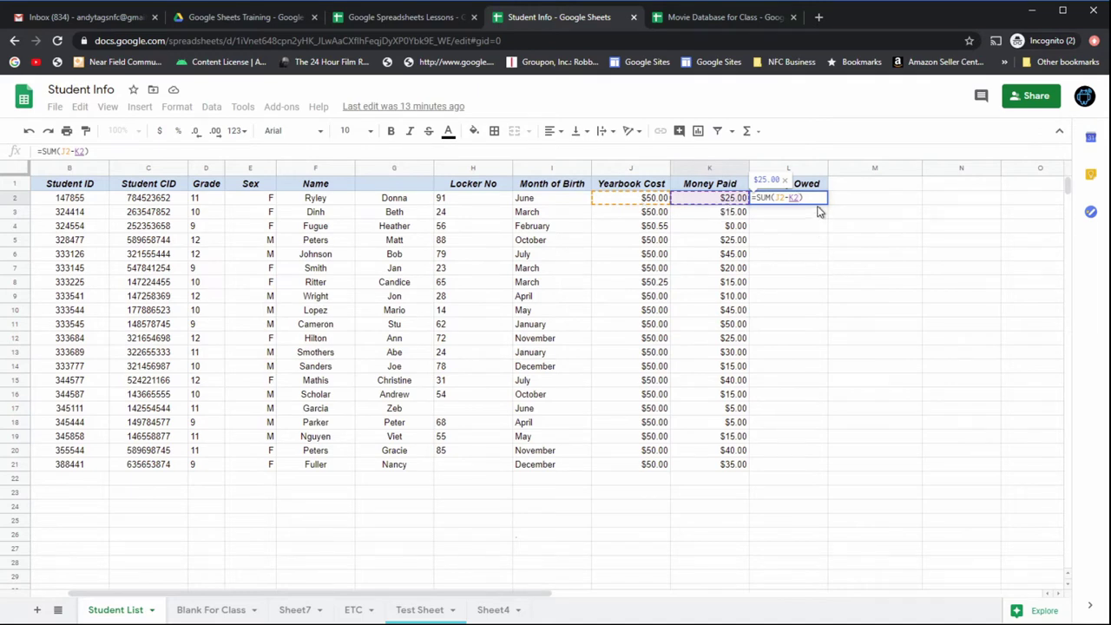
key(Return)
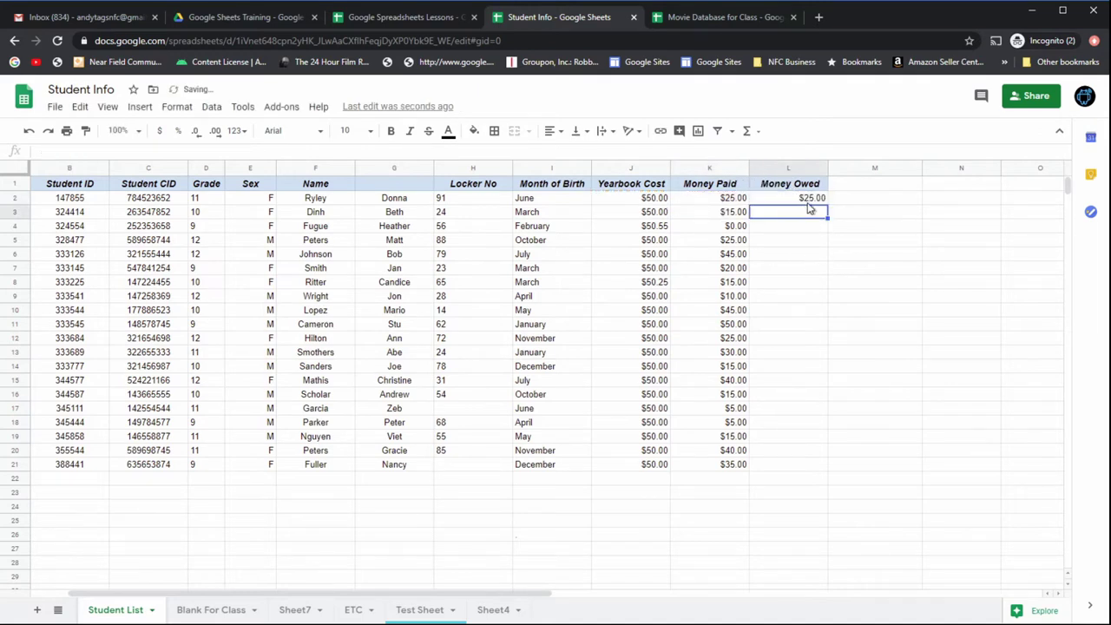
- Autofill the Money Owed formula from L2 down through L6 and check the formulas in L3, L4 and L5
click(810, 200)
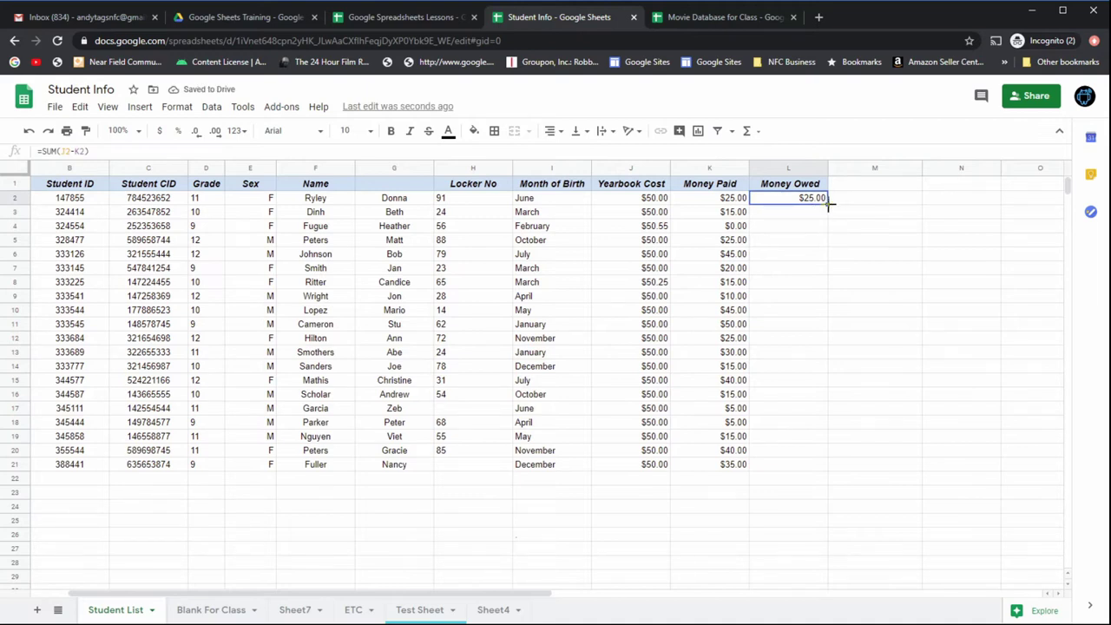
drag(828, 205, 831, 249)
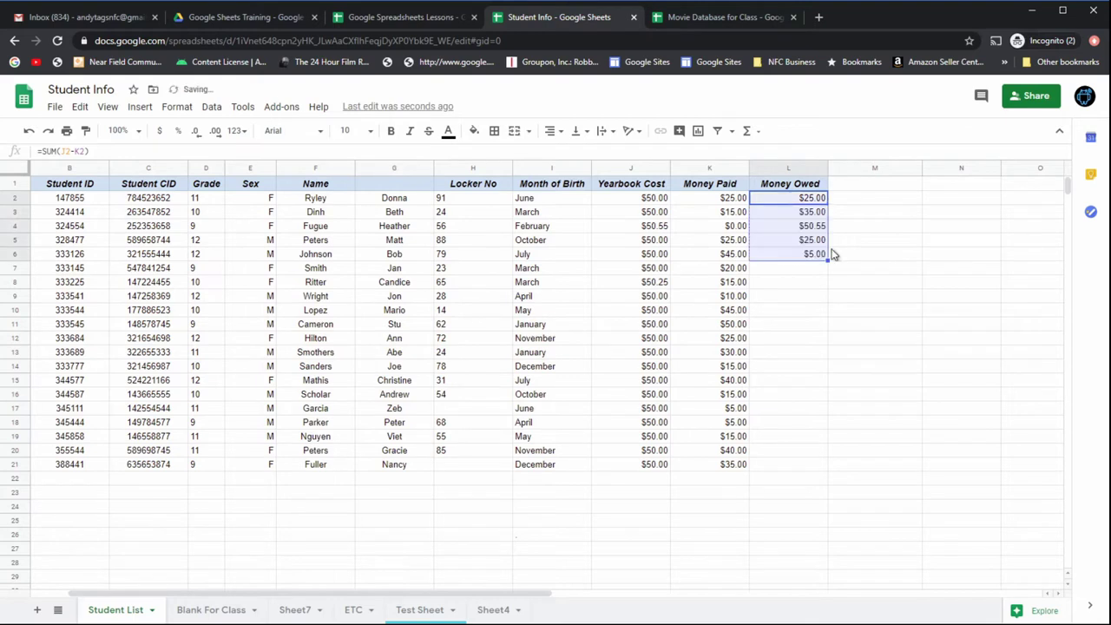
click(794, 215)
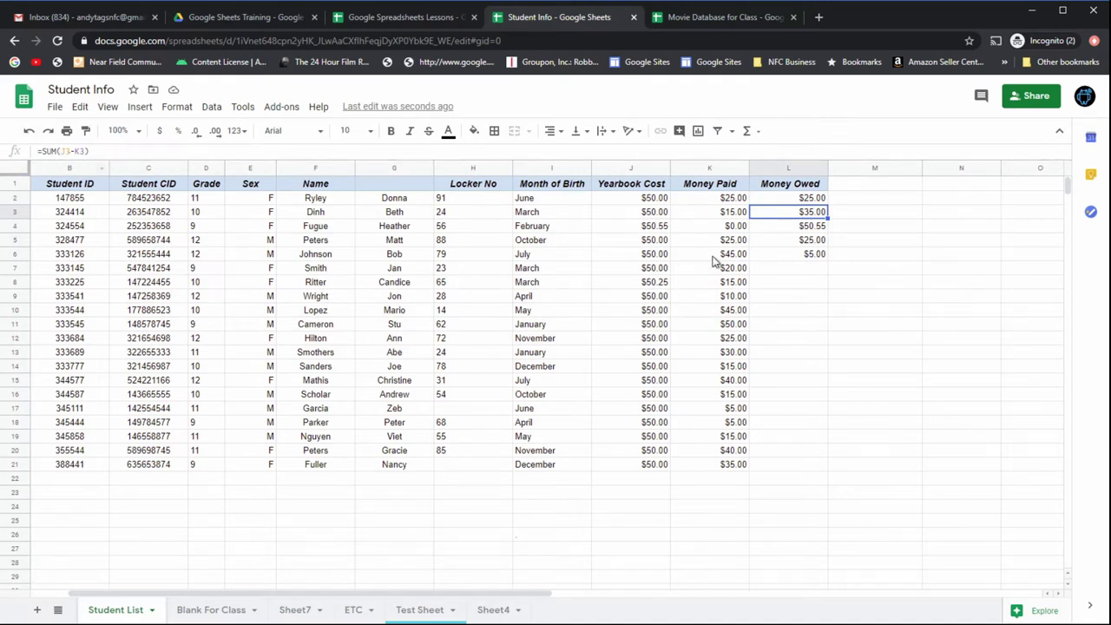
click(776, 228)
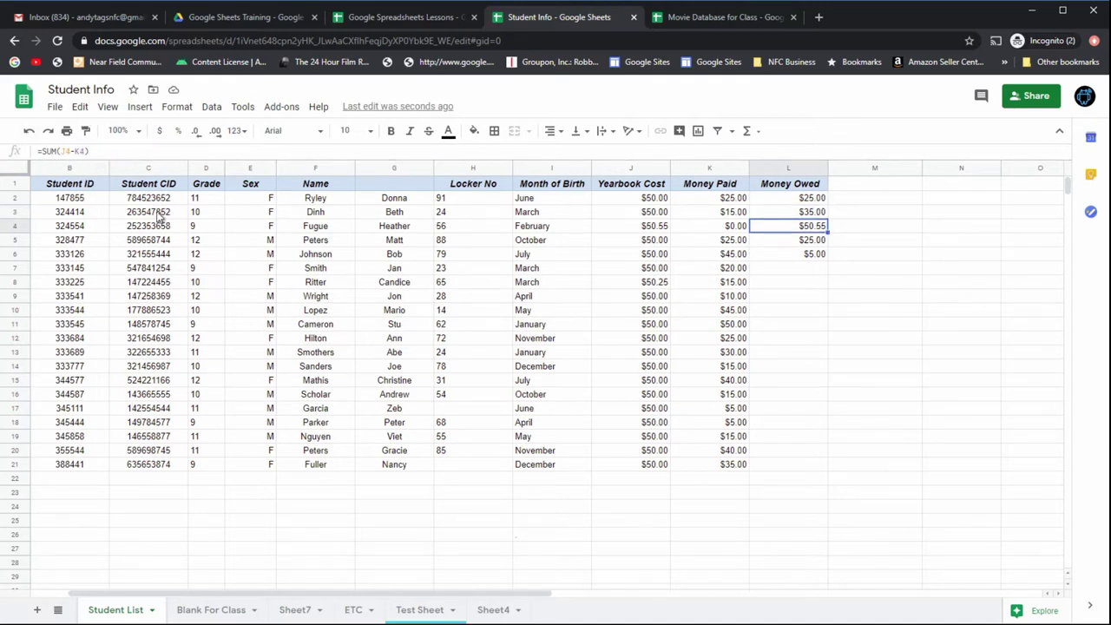
click(785, 243)
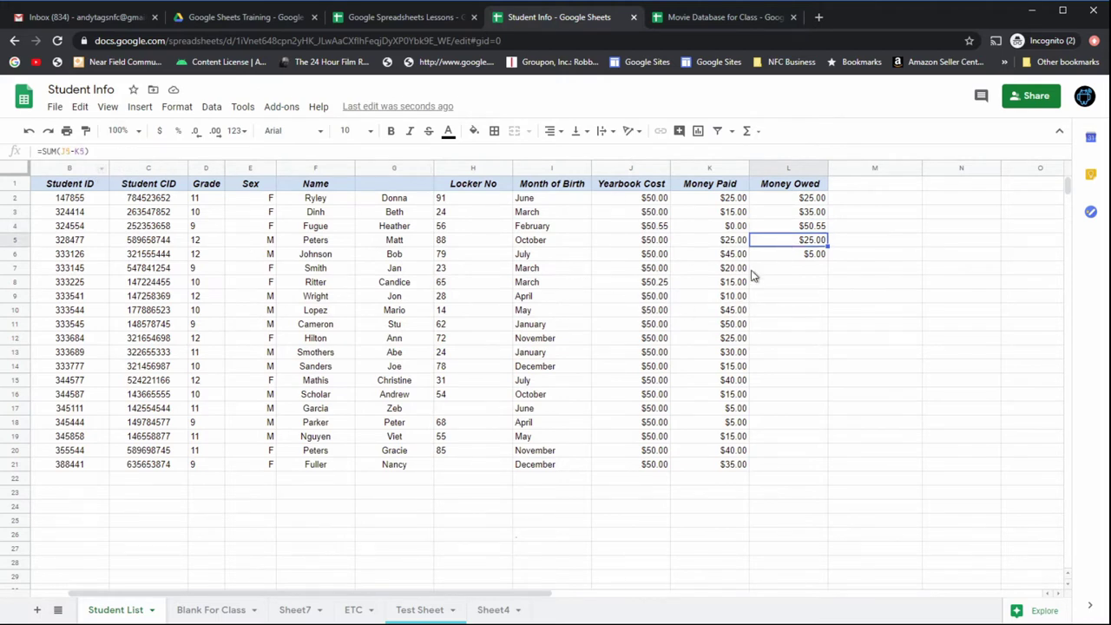
click(782, 228)
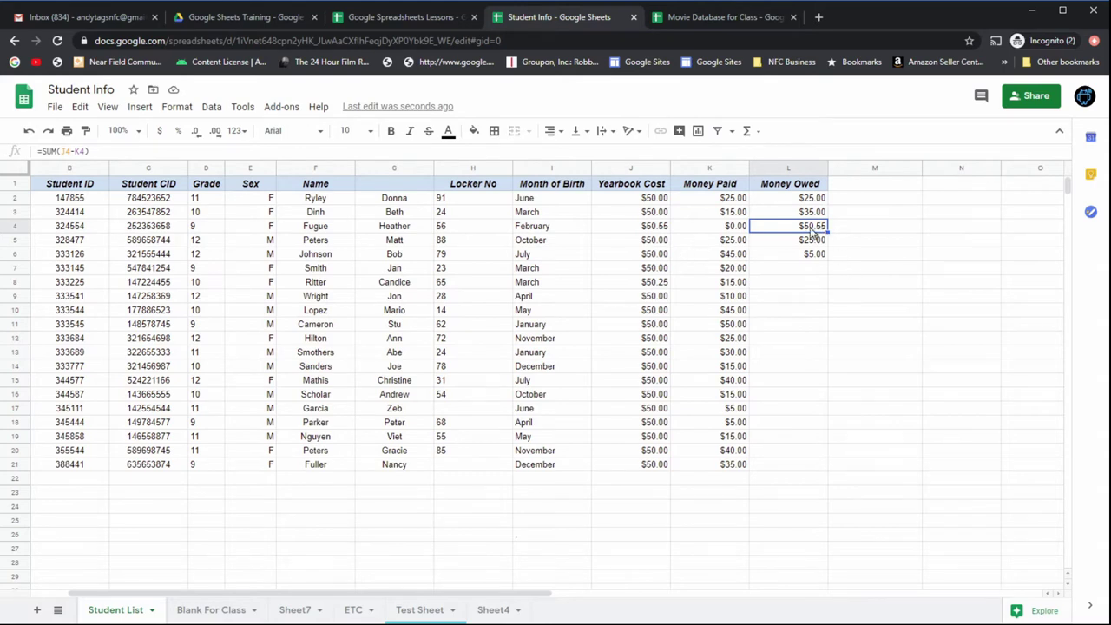
- Autofill the Money Owed formulas from L2:L6 down through L21 and check the formulas in L8, L11, L4 and L19
drag(814, 201, 819, 260)
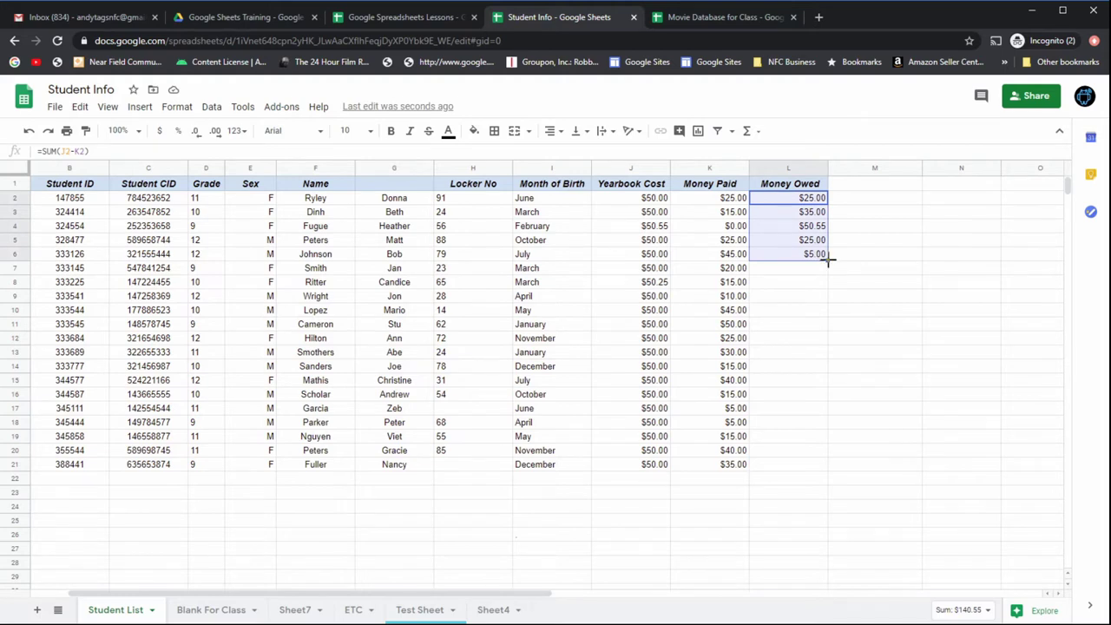
double_click(828, 257)
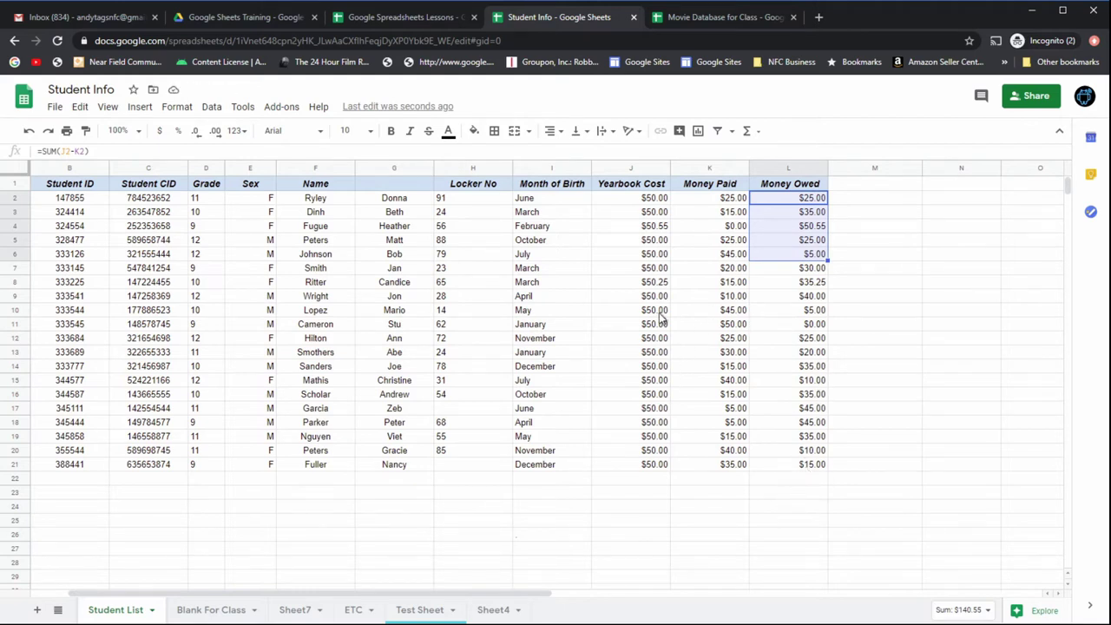
click(657, 284)
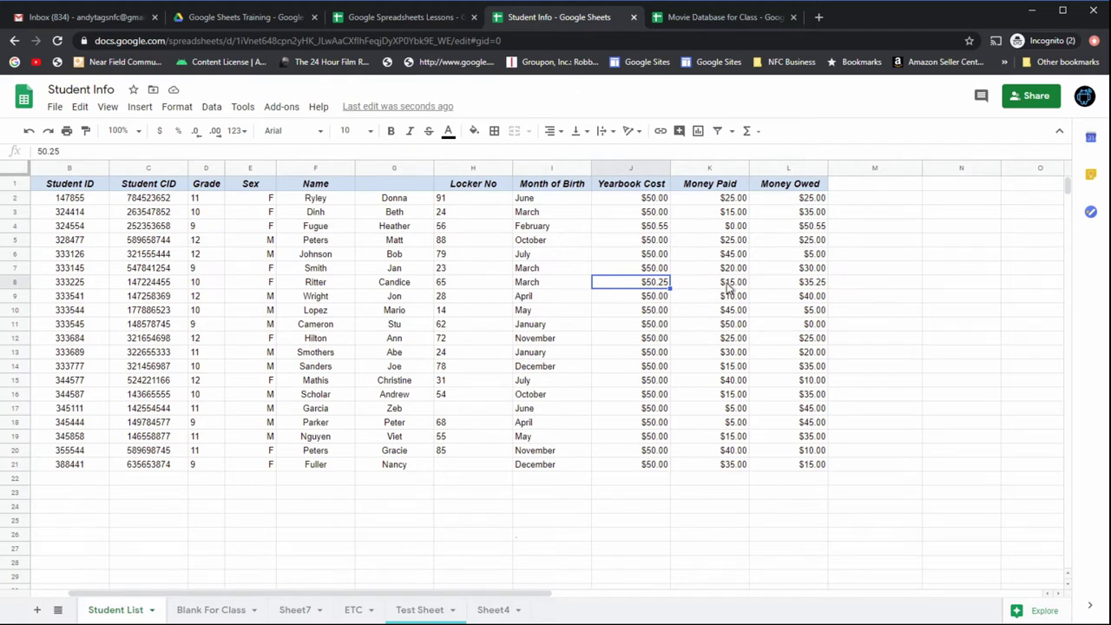
click(813, 287)
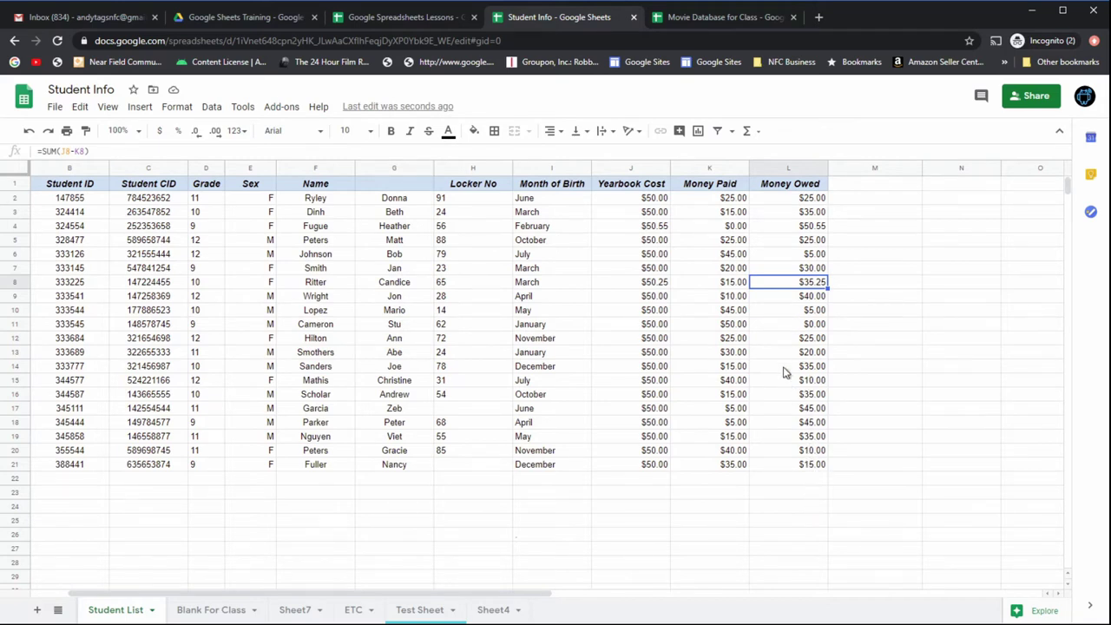
click(782, 327)
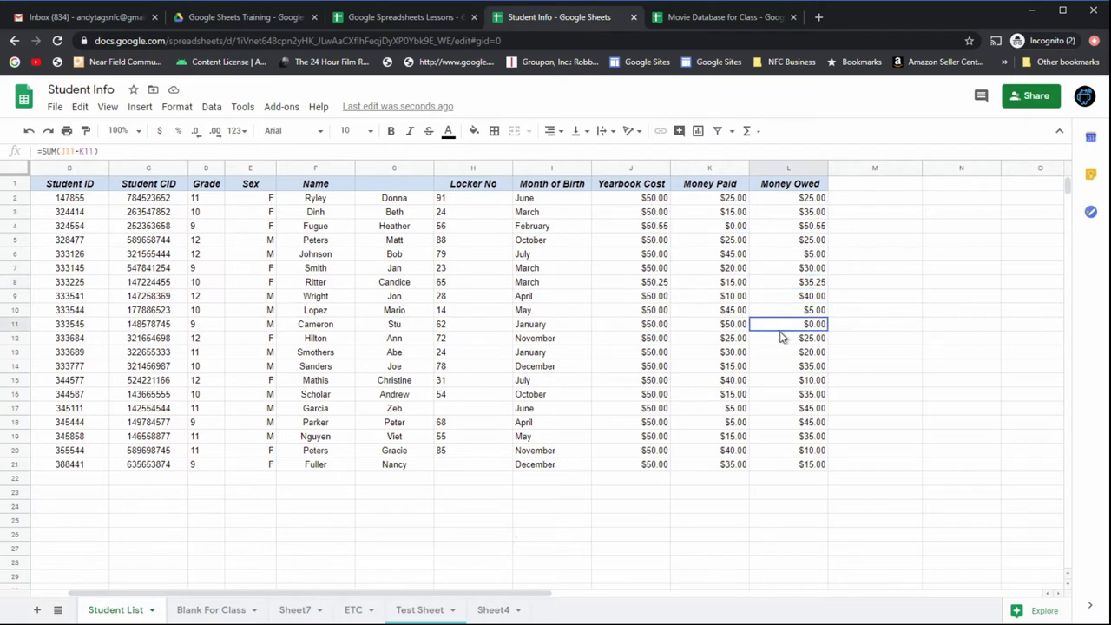
click(795, 228)
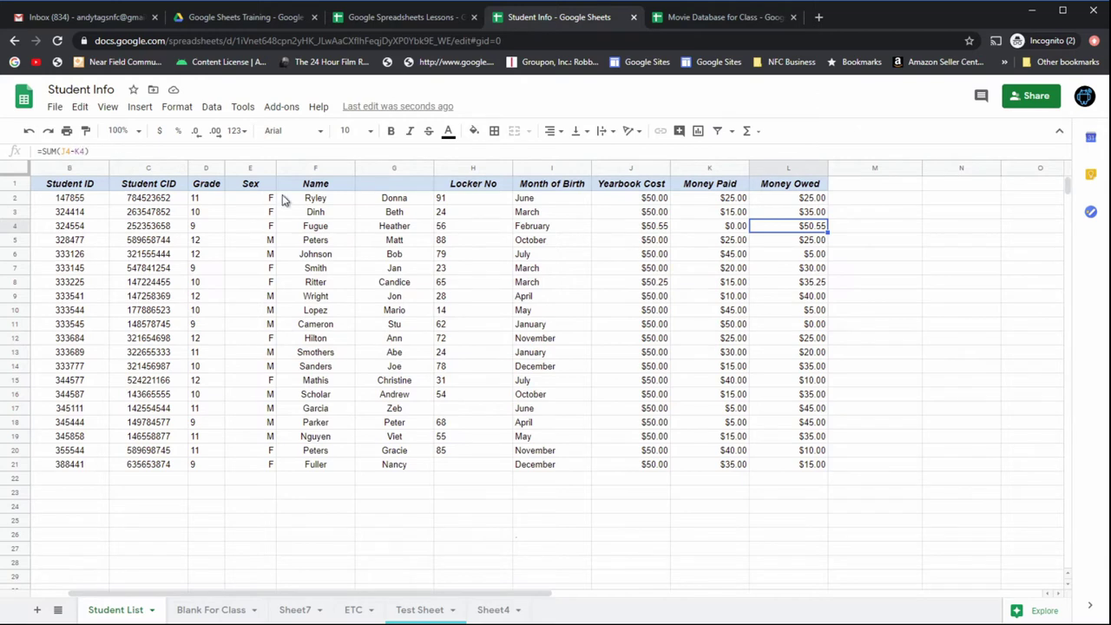
click(808, 439)
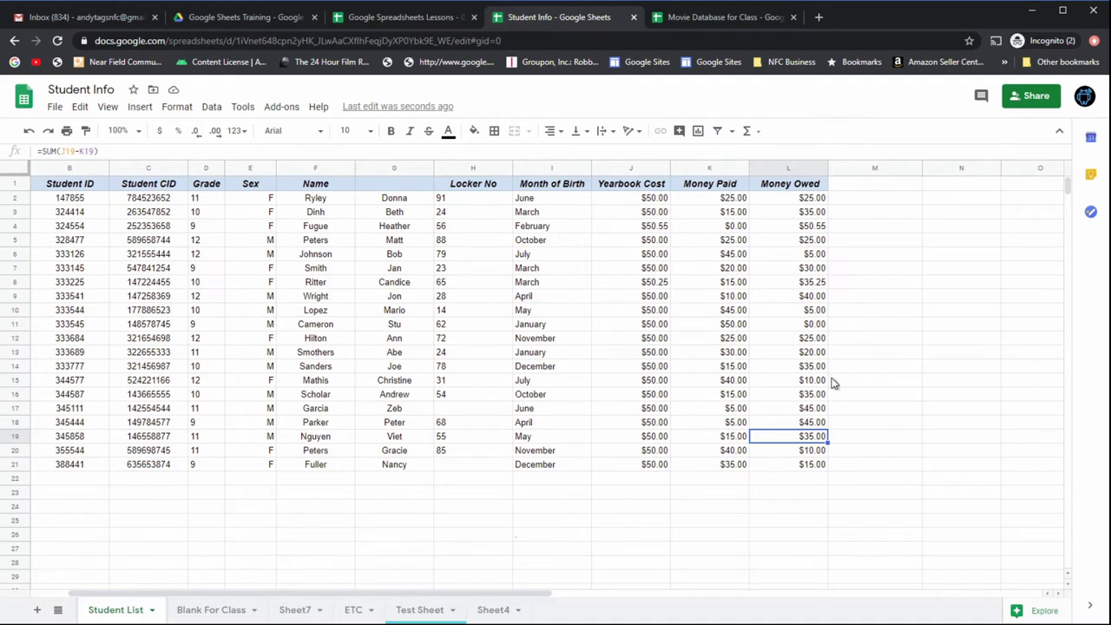
- Enter the label "Average $ Owed:" in cell K24 below the Money Paid column
click(792, 483)
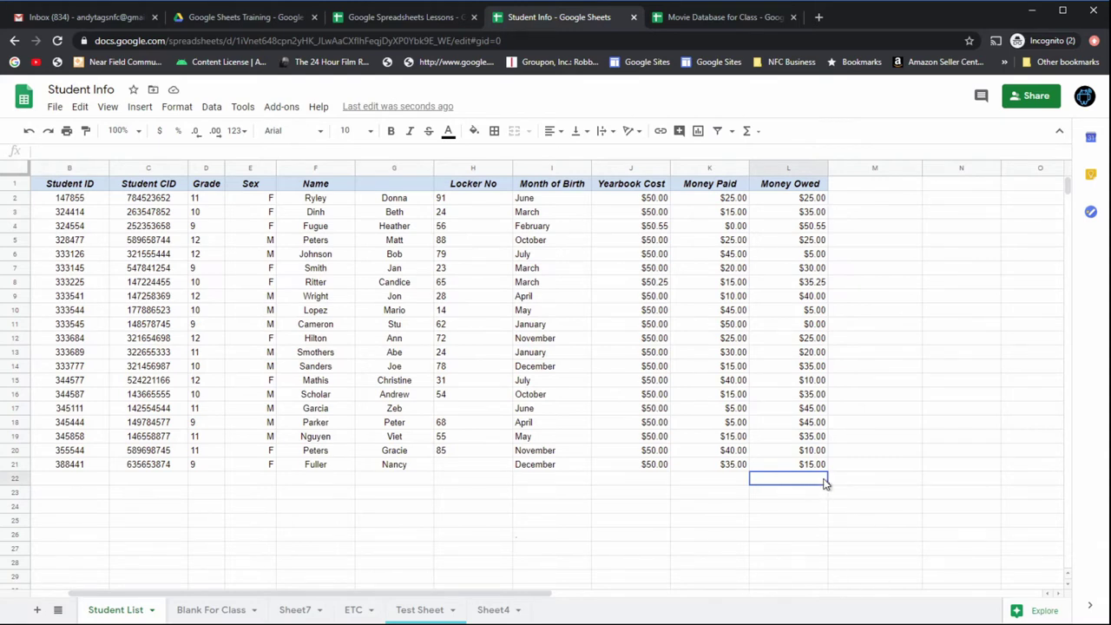
click(734, 484)
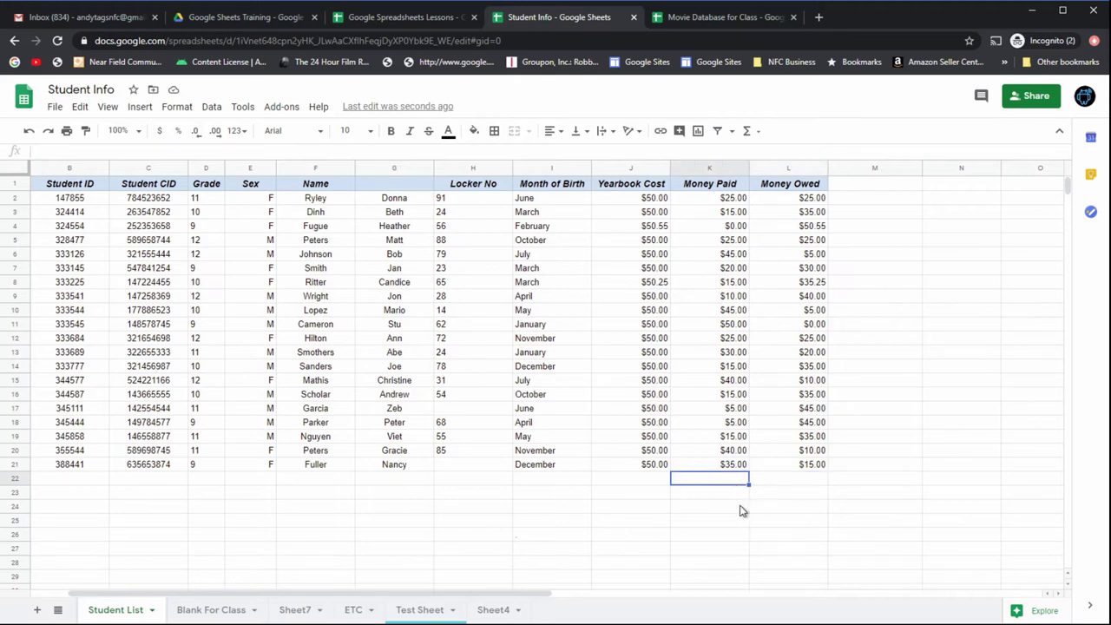
click(741, 510)
text(A)
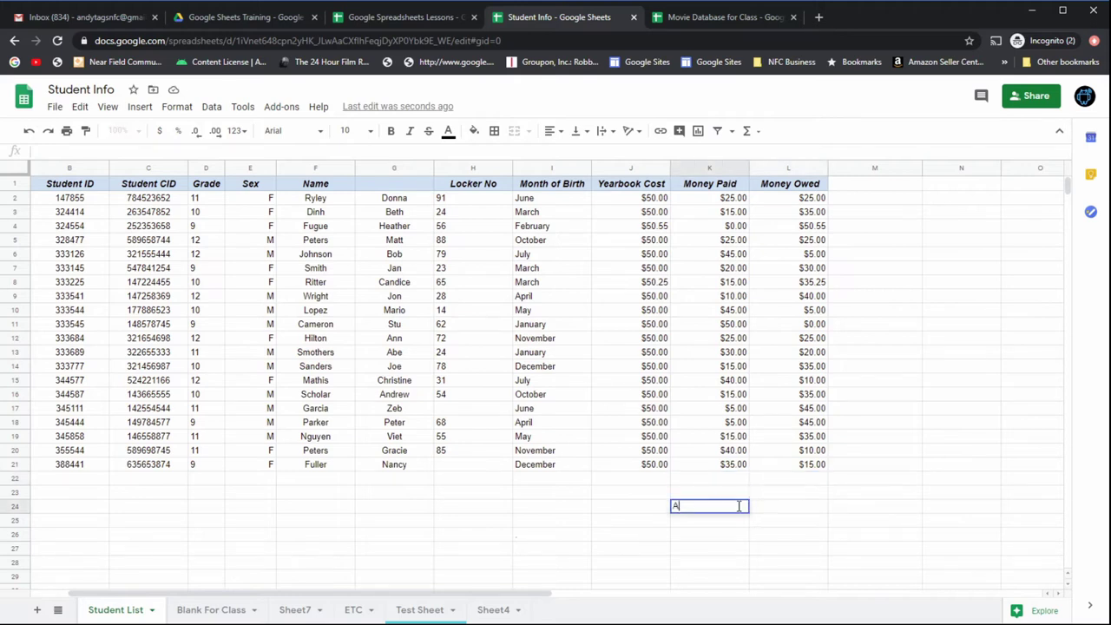
text(verage $ Owed)
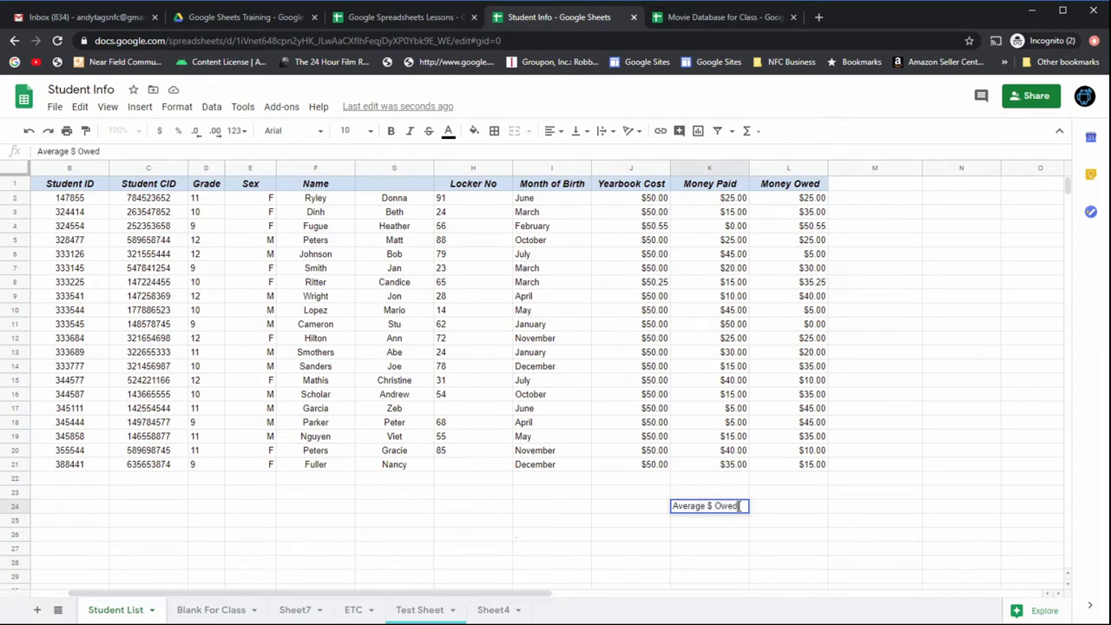
text(:)
key(Tab)
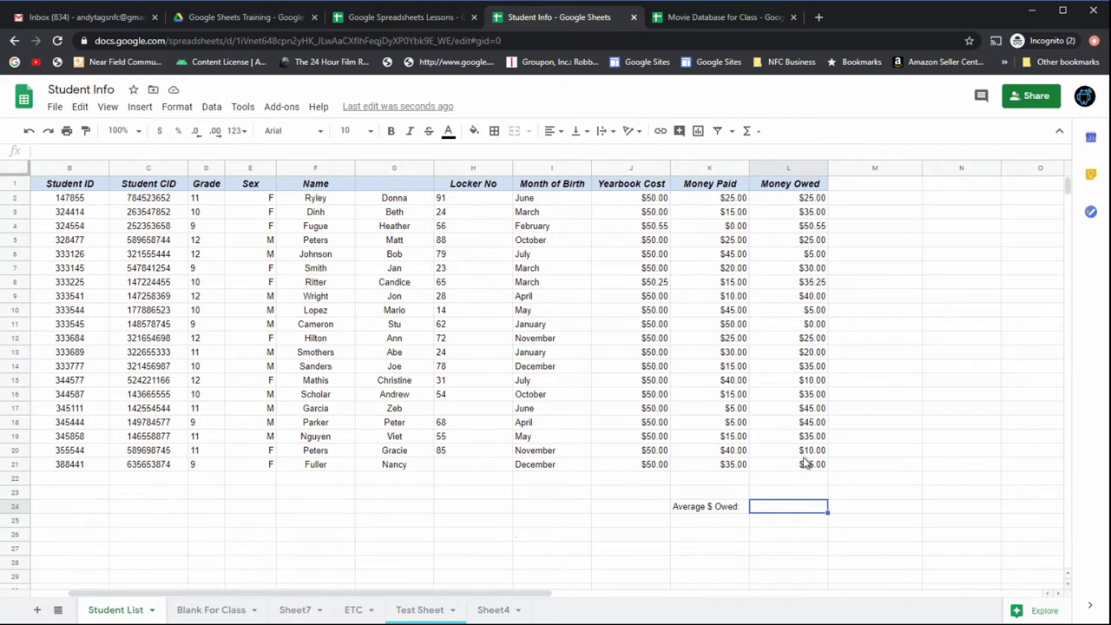
- Calculate the average of the Money Owed values L2:L21 in cell L24 with the AVERAGE function
click(761, 132)
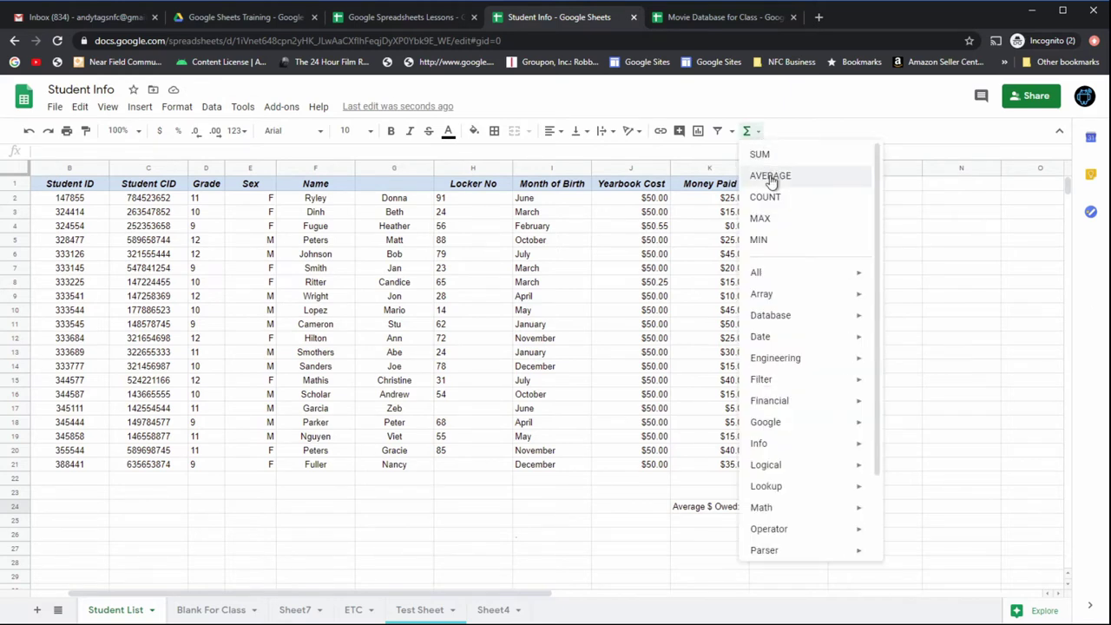
click(770, 175)
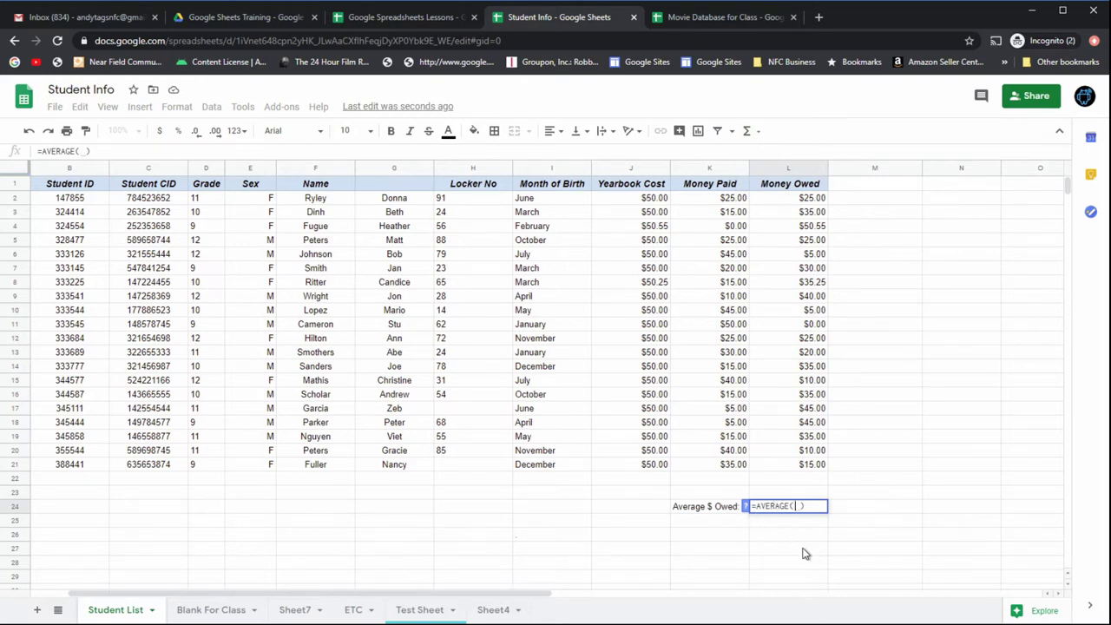
click(798, 511)
drag(809, 204, 805, 467)
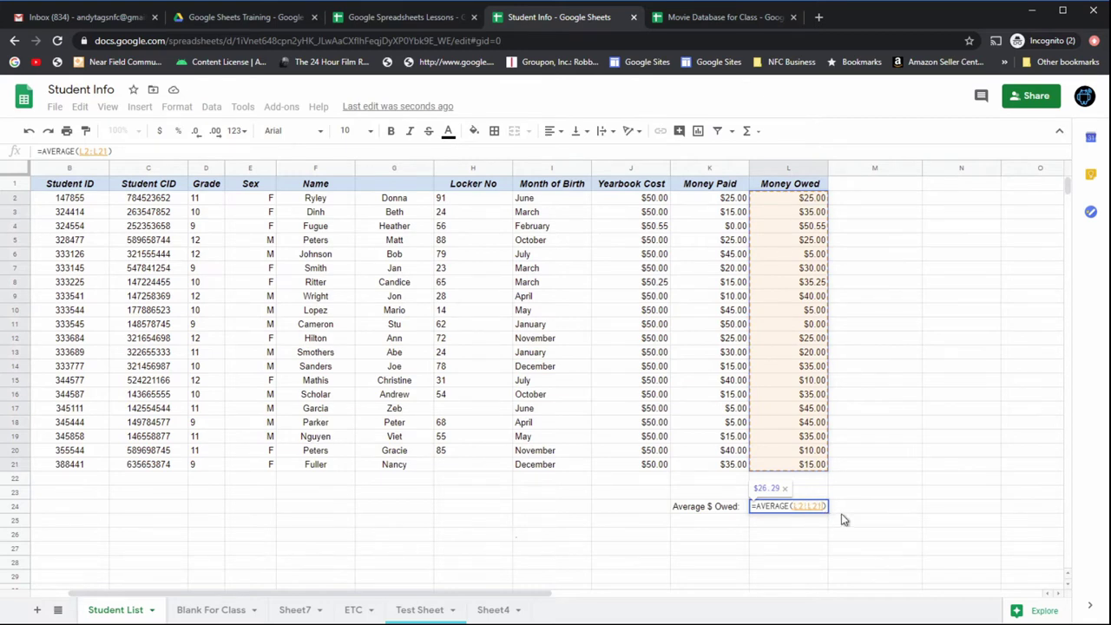
key(Return)
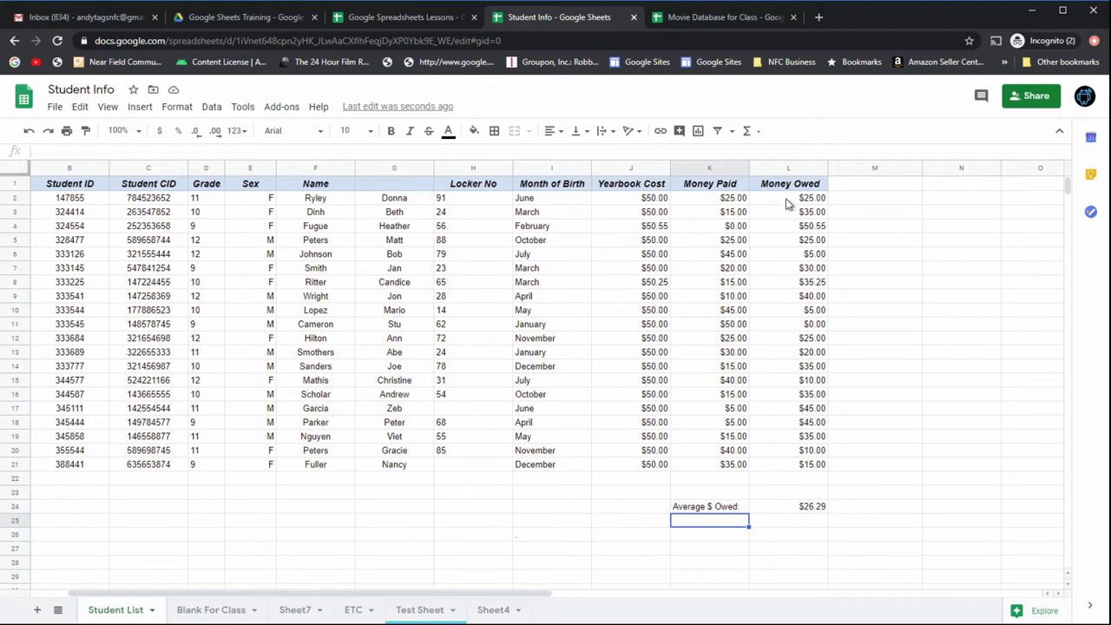
- View the summary statistics for the Money Owed range L2:L21 and check the average formula in L24
drag(790, 199, 810, 466)
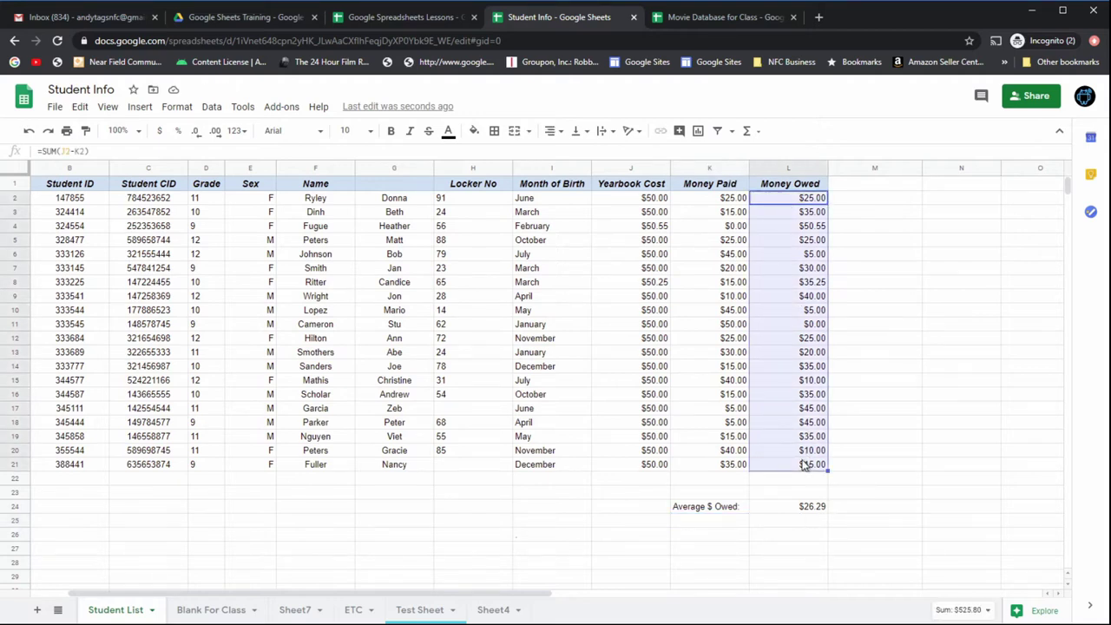
click(987, 611)
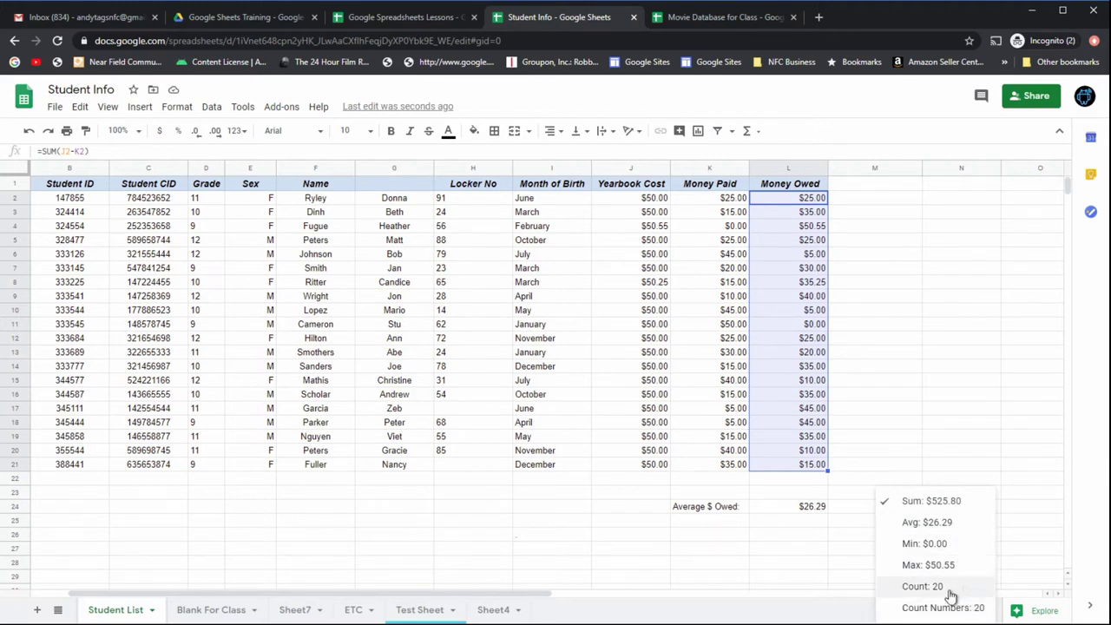
click(859, 616)
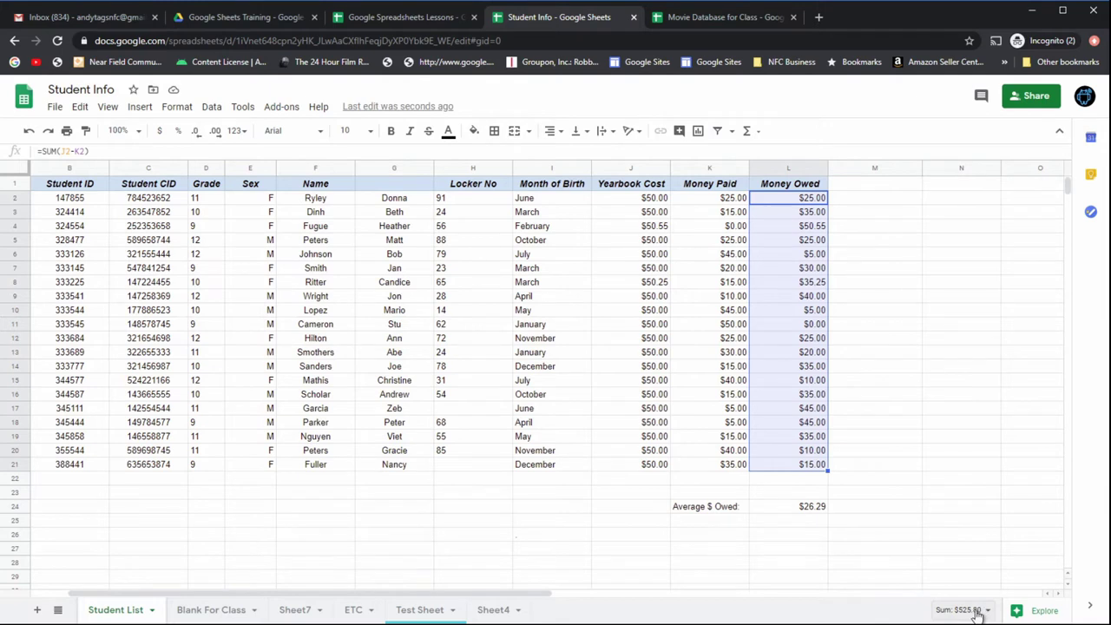
click(779, 512)
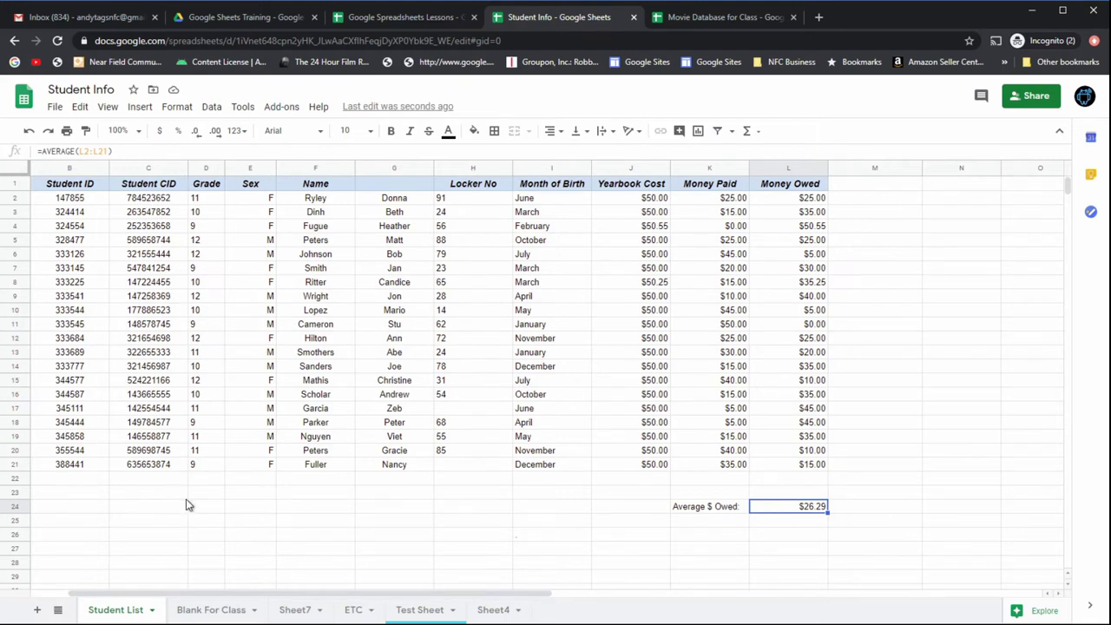
- Enter the label "No of Students" in cell B24 below the Student ID column
click(135, 509)
click(75, 511)
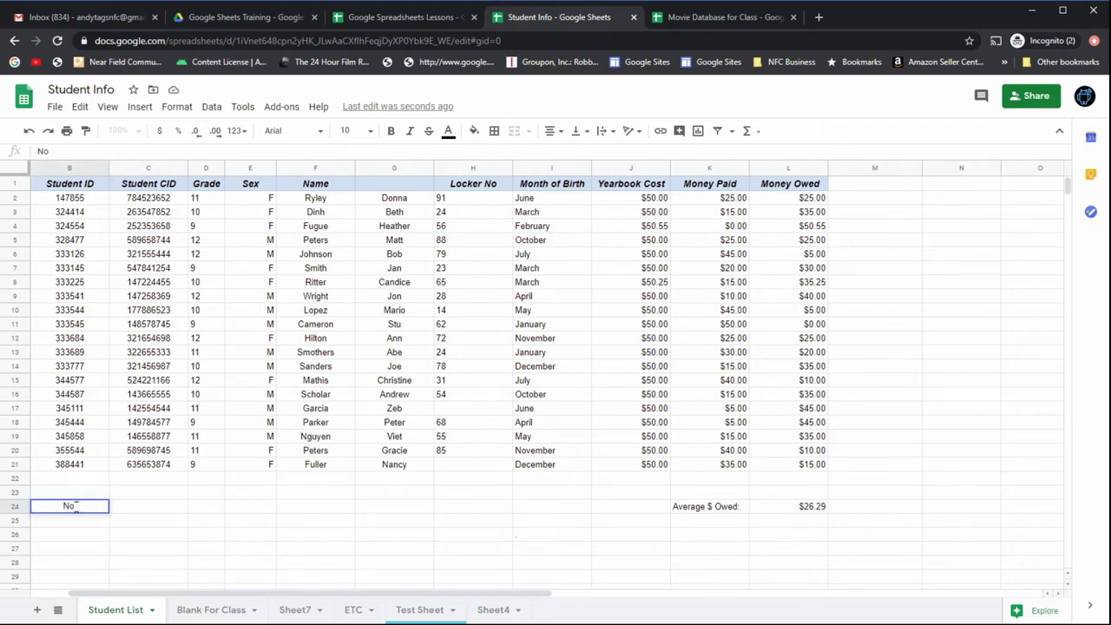
text(of Students)
key(Return)
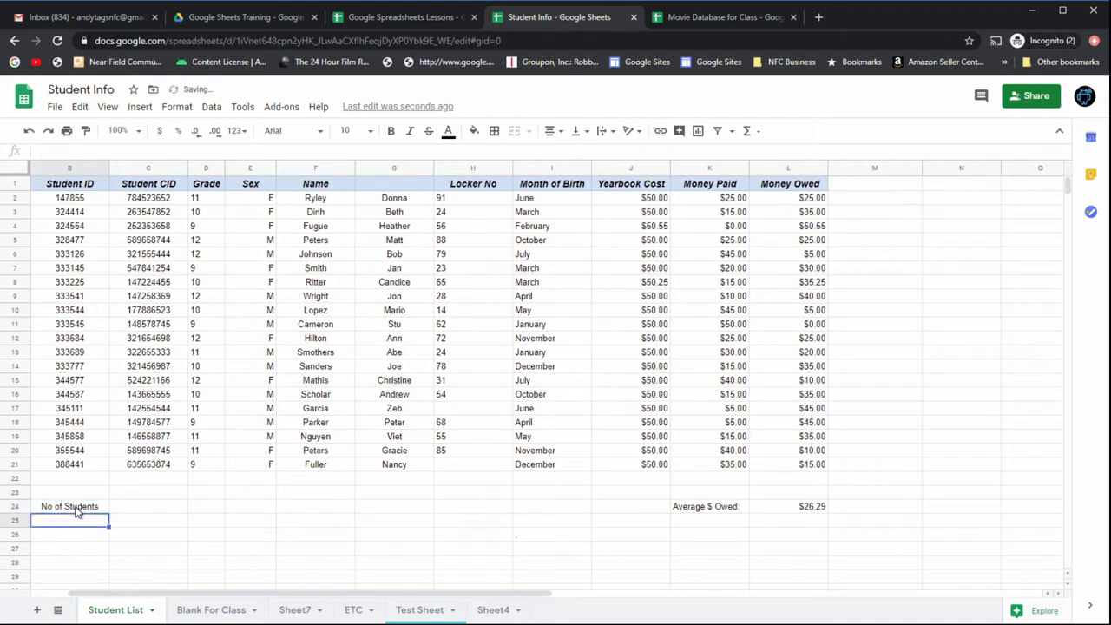
- Count the Student CID values C2:C21 in cell C24 with the COUNT function and check the formula
click(144, 511)
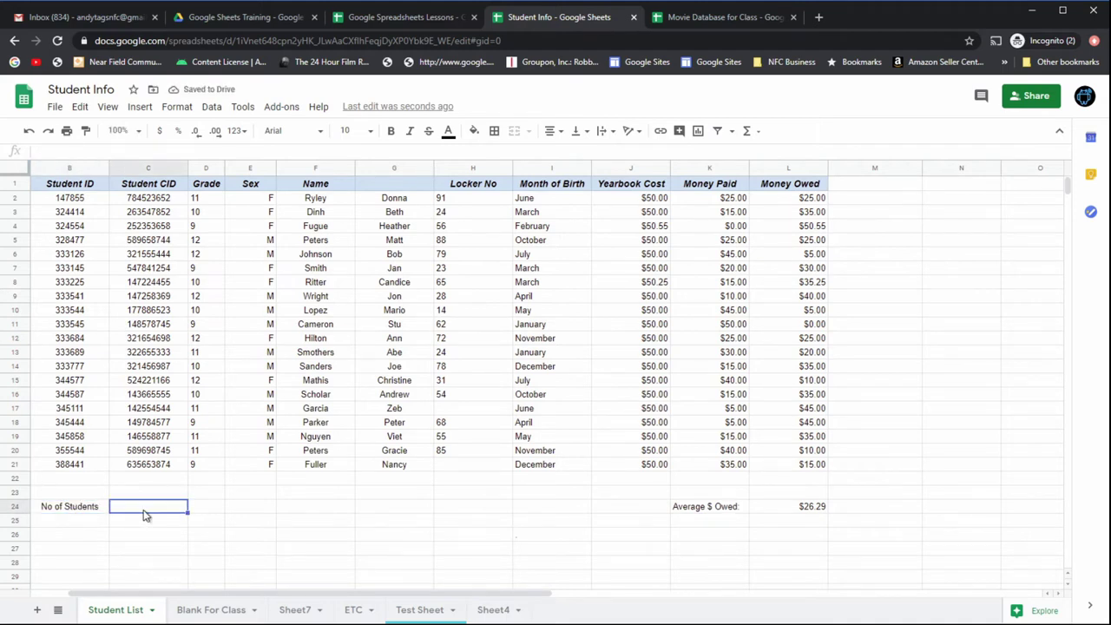
click(754, 136)
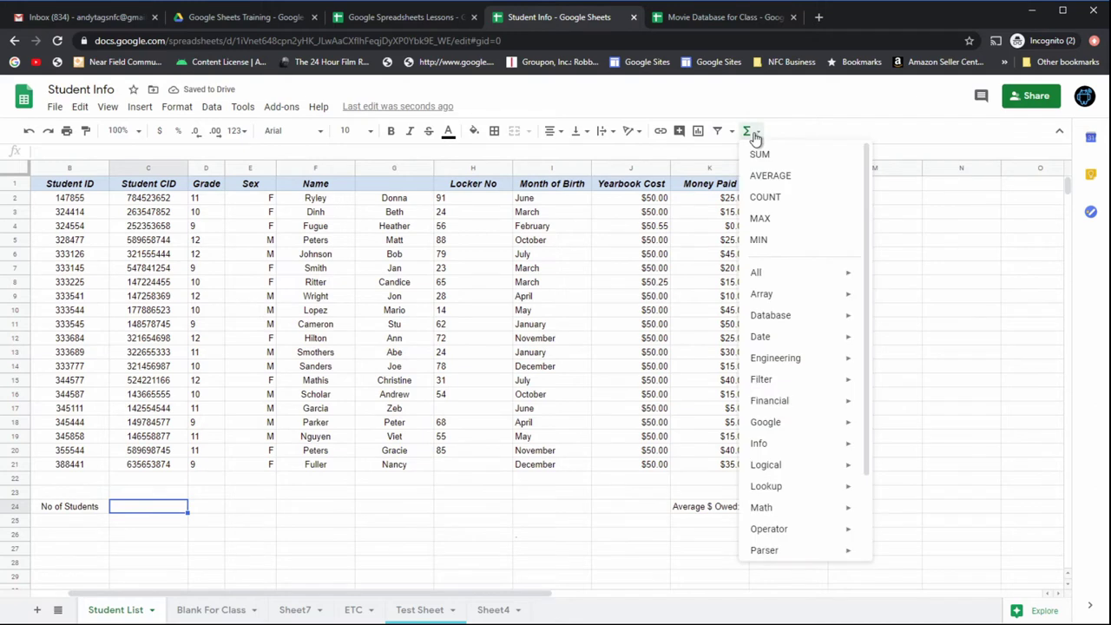
click(768, 198)
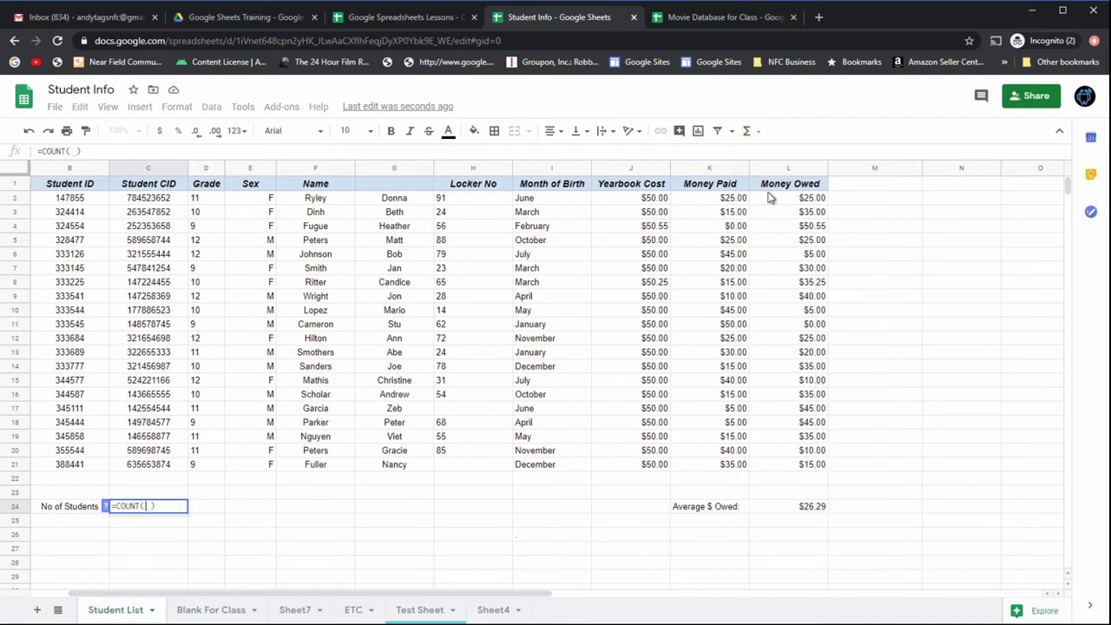
click(148, 199)
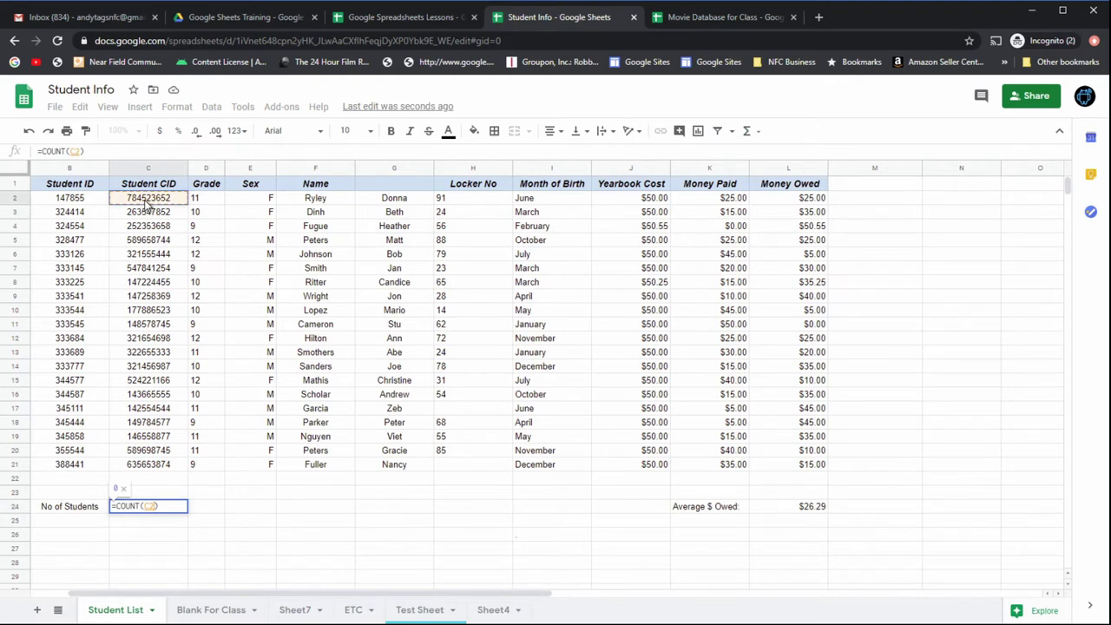
drag(148, 202, 148, 468)
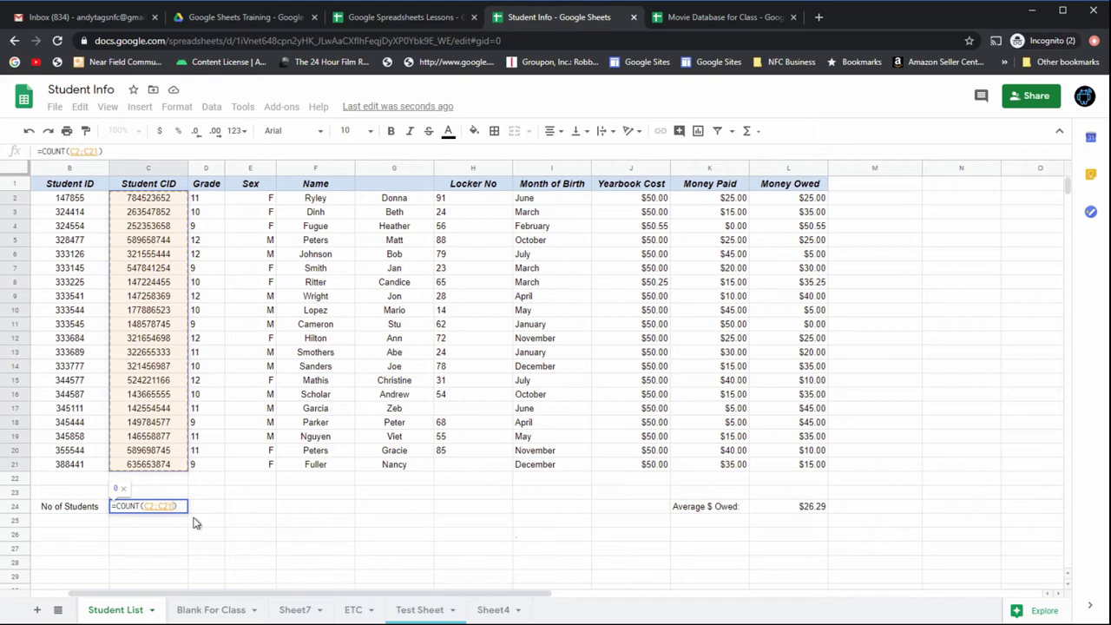
key(Return)
click(162, 510)
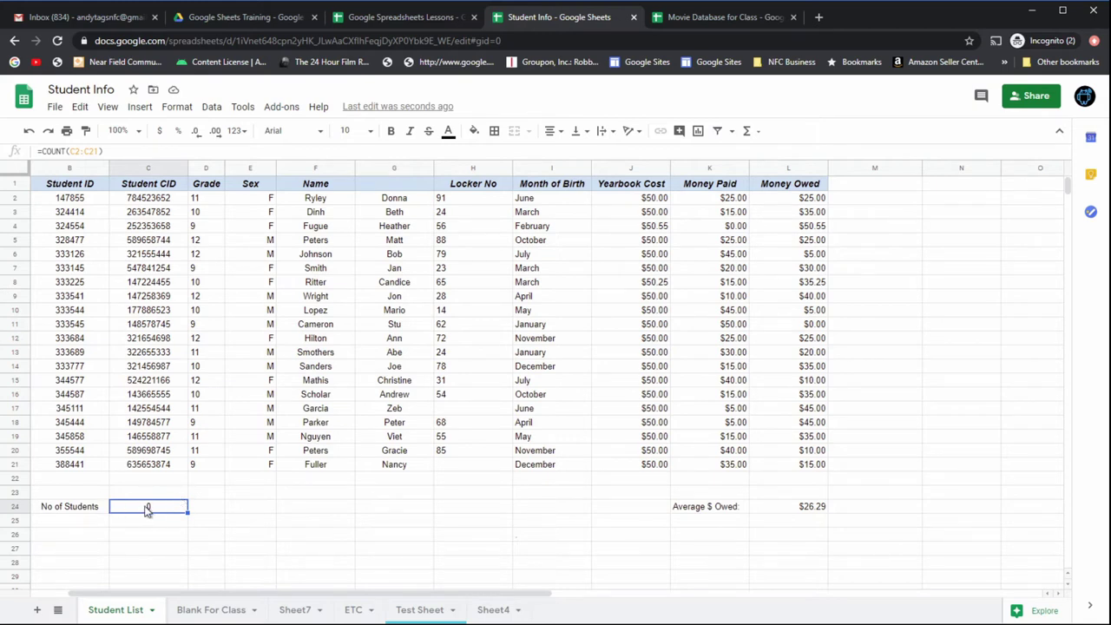
- Change the COUNT range in cell C24 to the Name cells F2:F21 and check the resulting formula
double_click(168, 511)
drag(145, 506, 173, 506)
key(BackSpace)
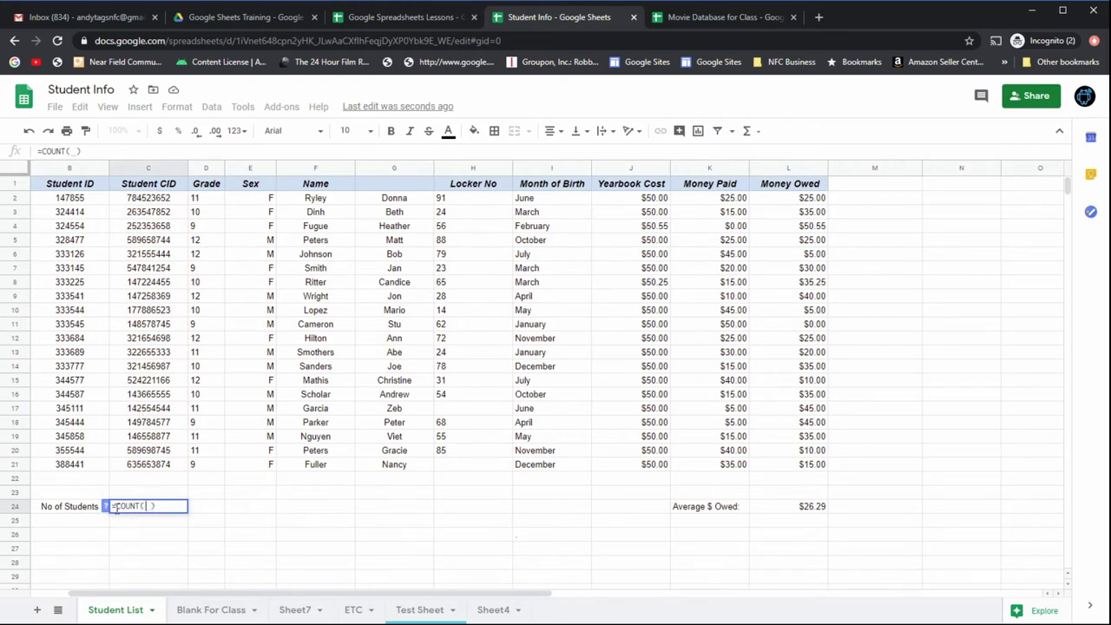
drag(315, 201, 318, 469)
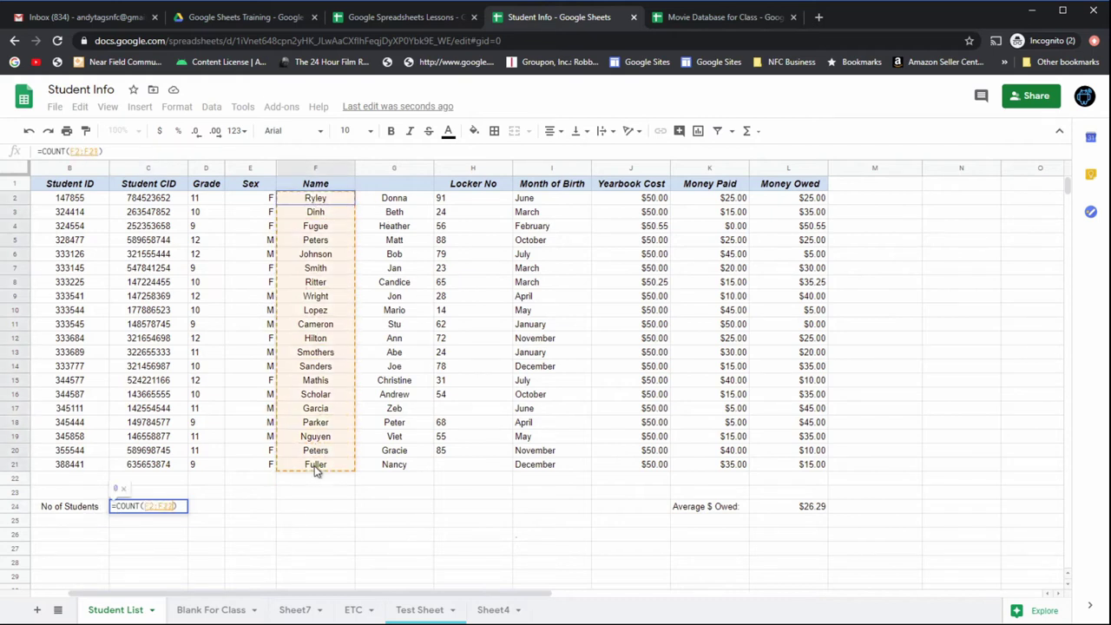
key(Return)
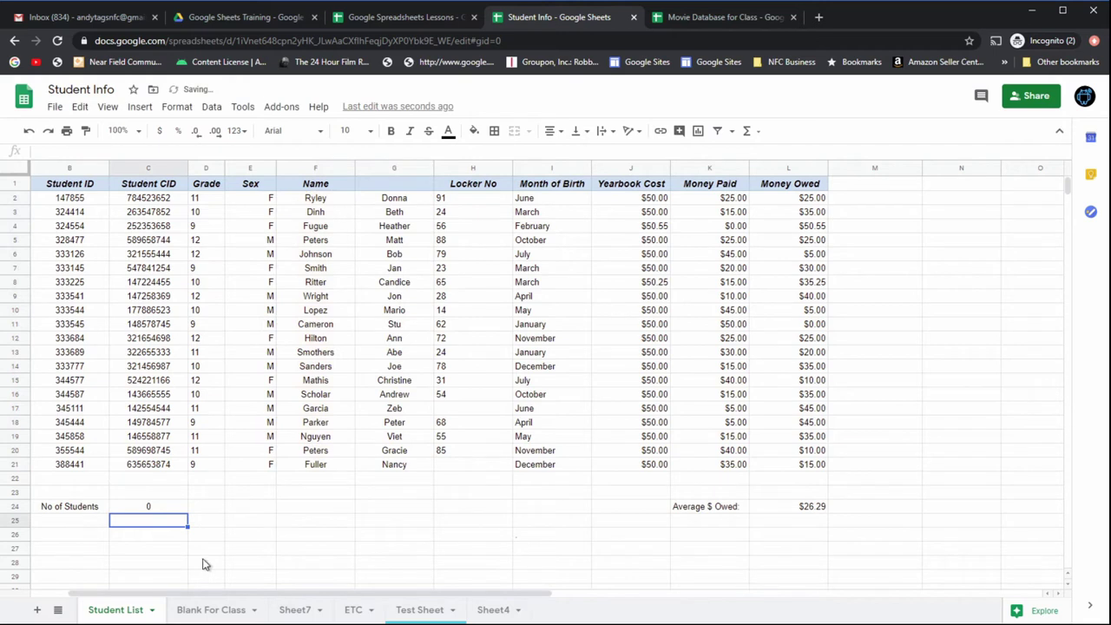
click(165, 512)
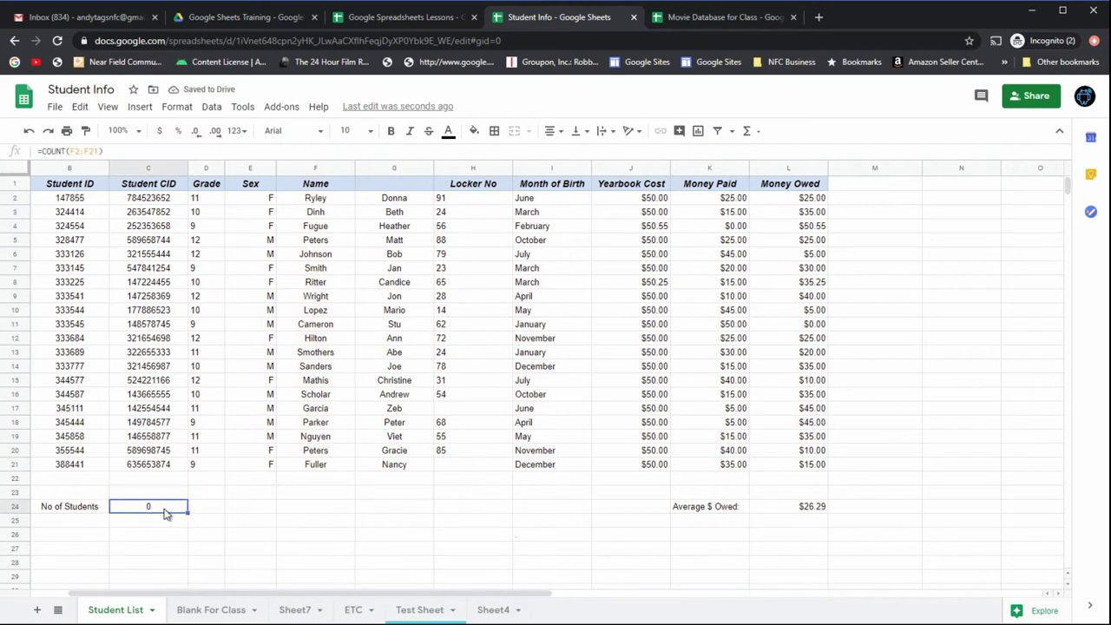
- Select the whole Name column F to view its count, and delete the formula from cell C24
click(314, 170)
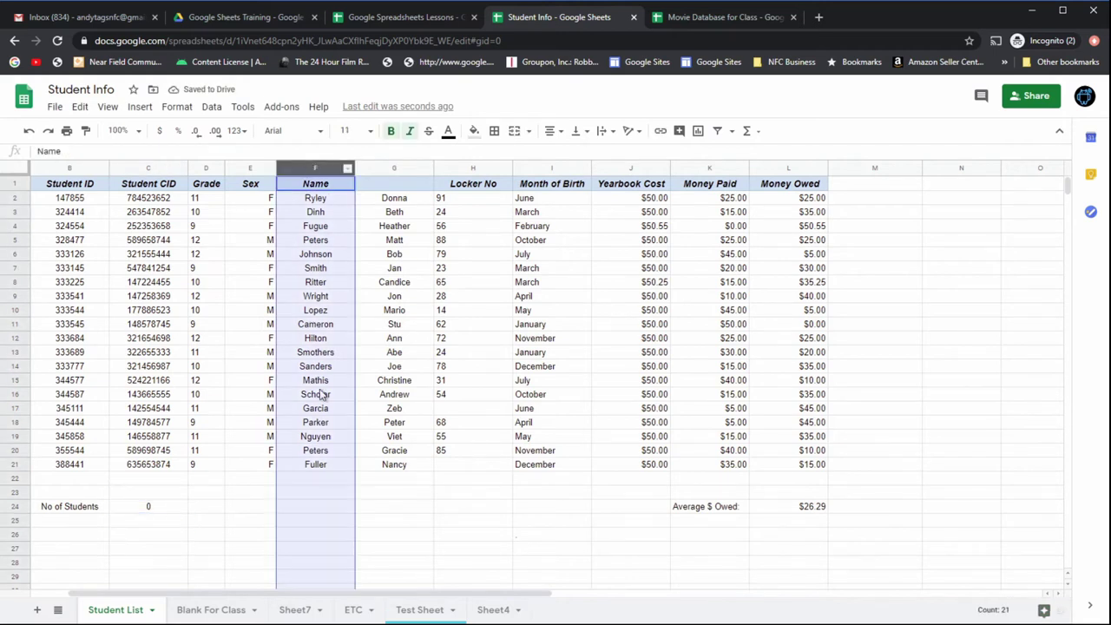
click(146, 511)
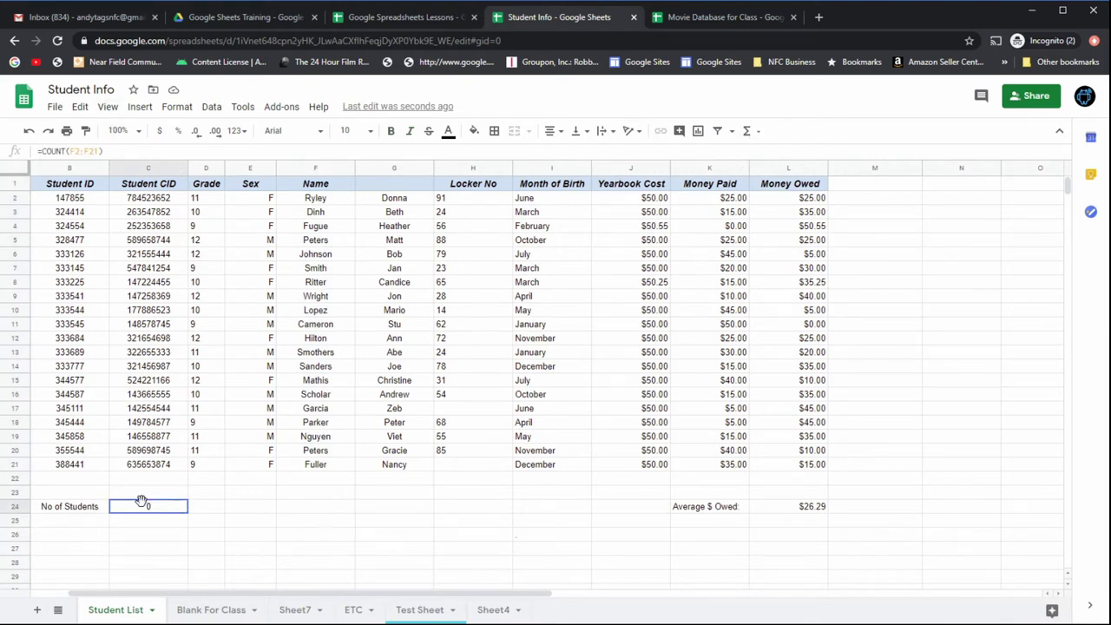
key(Delete)
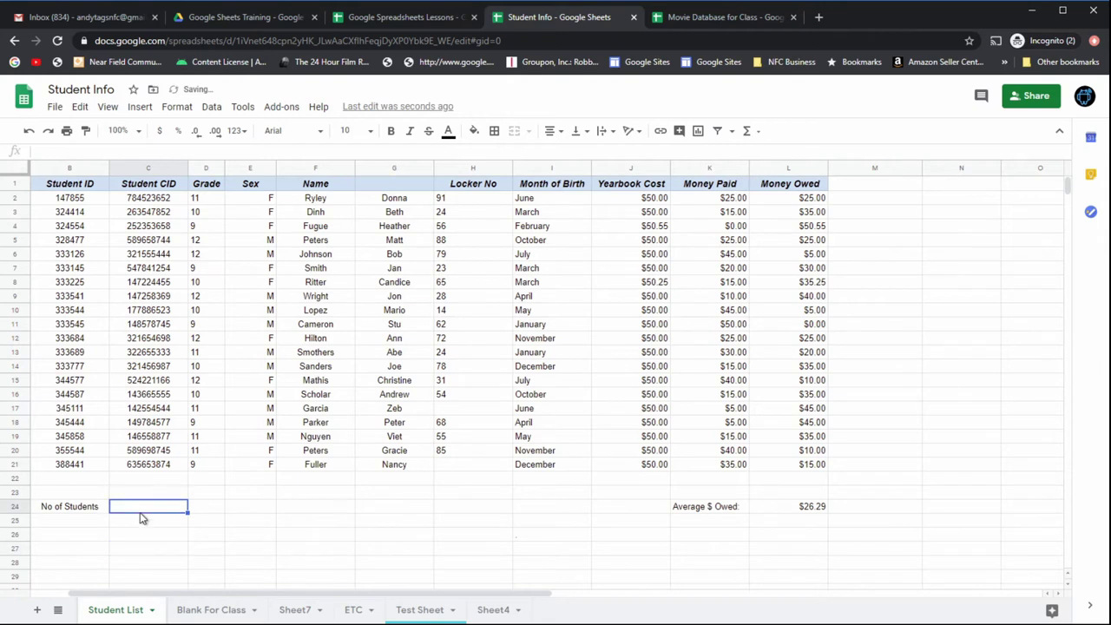
- Insert a COUNT function in cell C24 and view its formula help
click(746, 130)
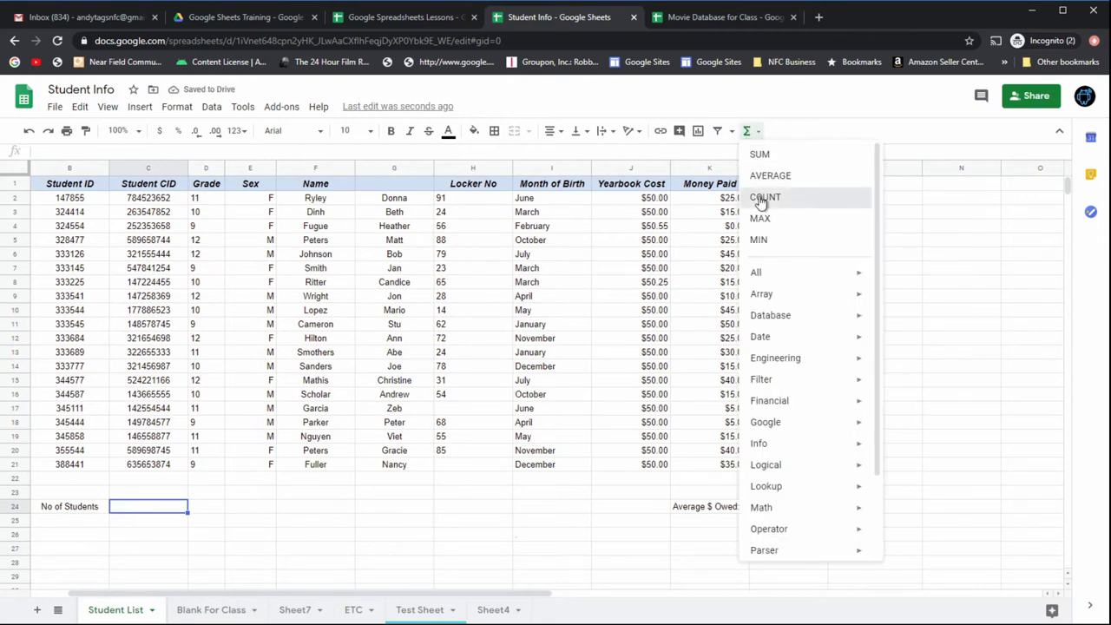
click(756, 194)
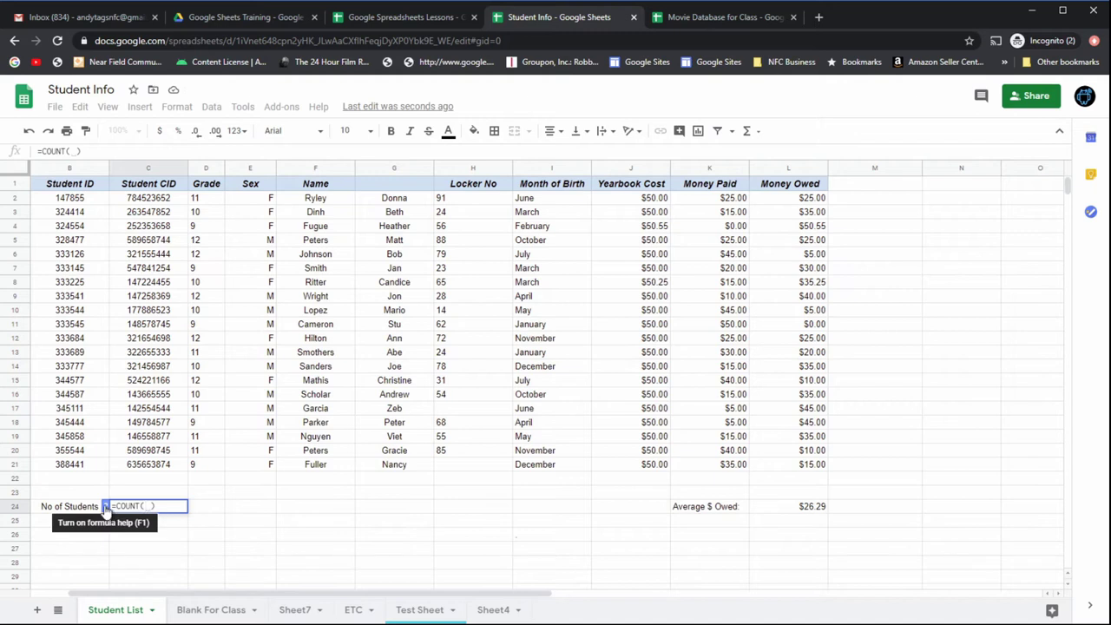
click(105, 507)
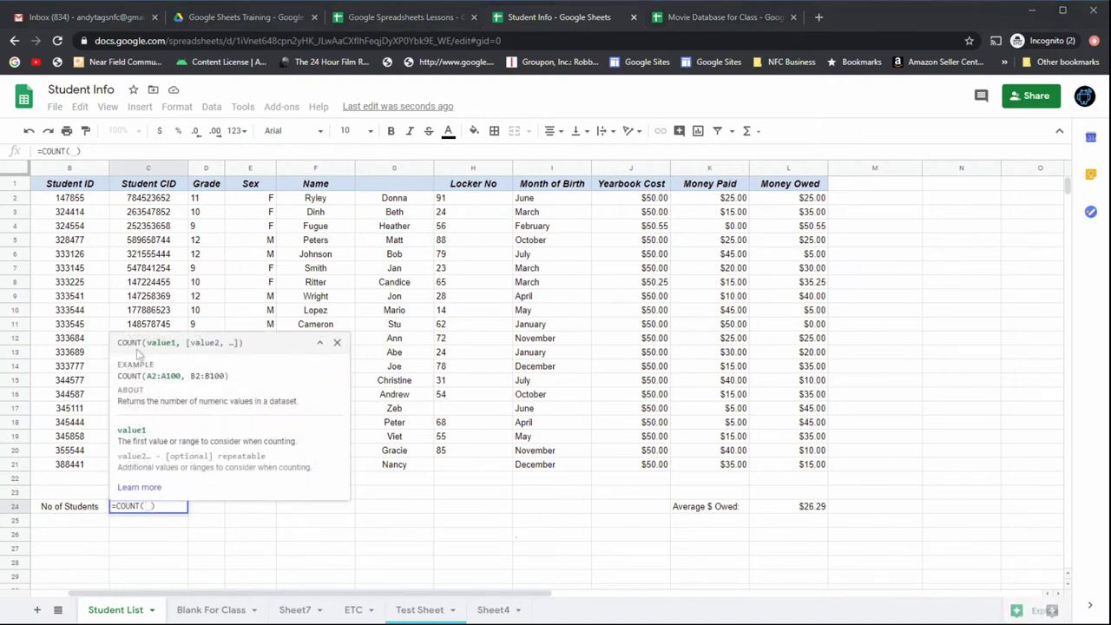
click(219, 535)
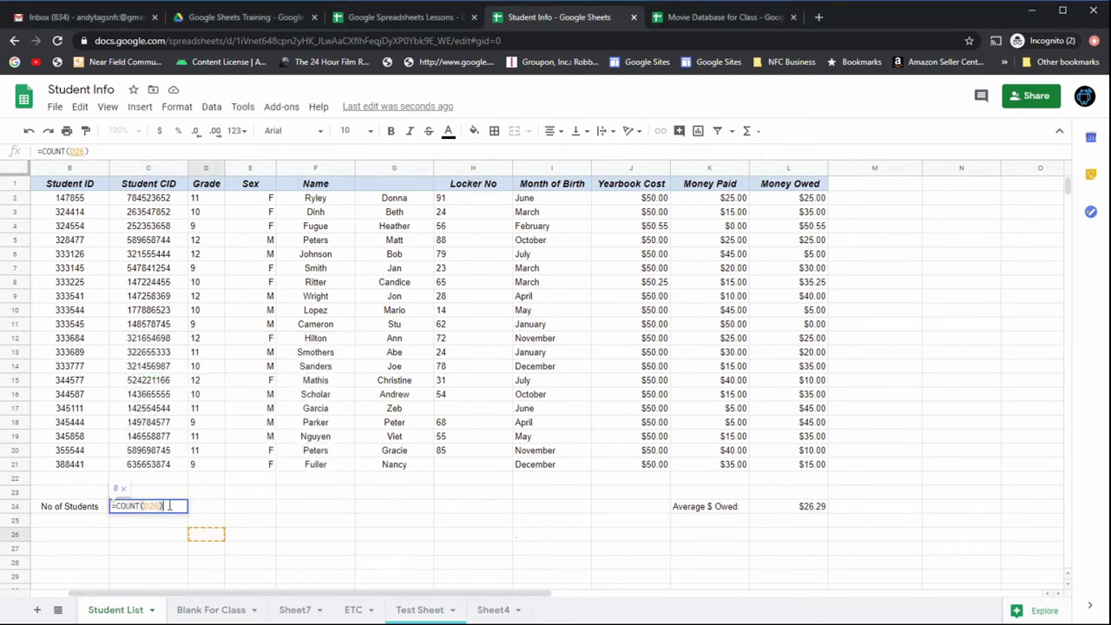
click(144, 553)
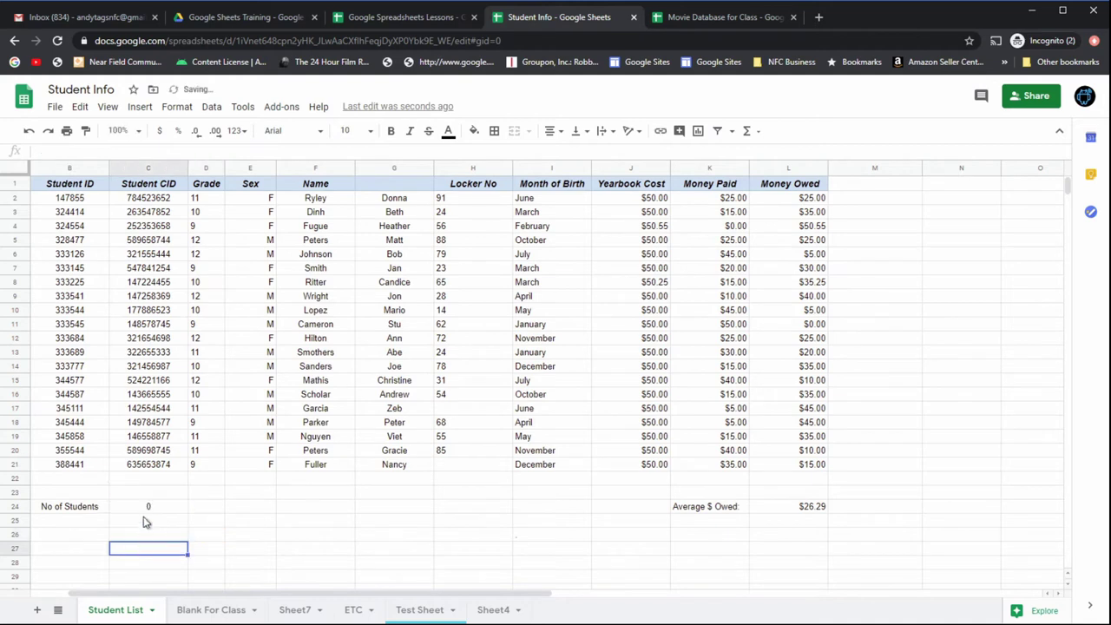
click(148, 511)
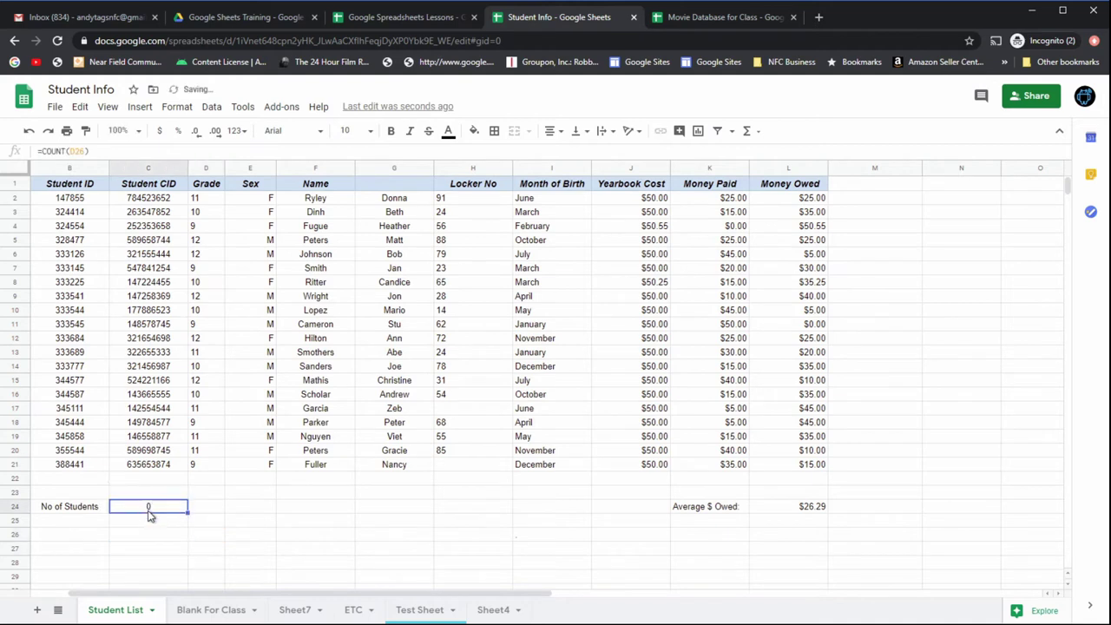
- Try a new COUNT function in cell C24 on the Name column, using F:F and the range F1:F21
click(748, 132)
click(764, 199)
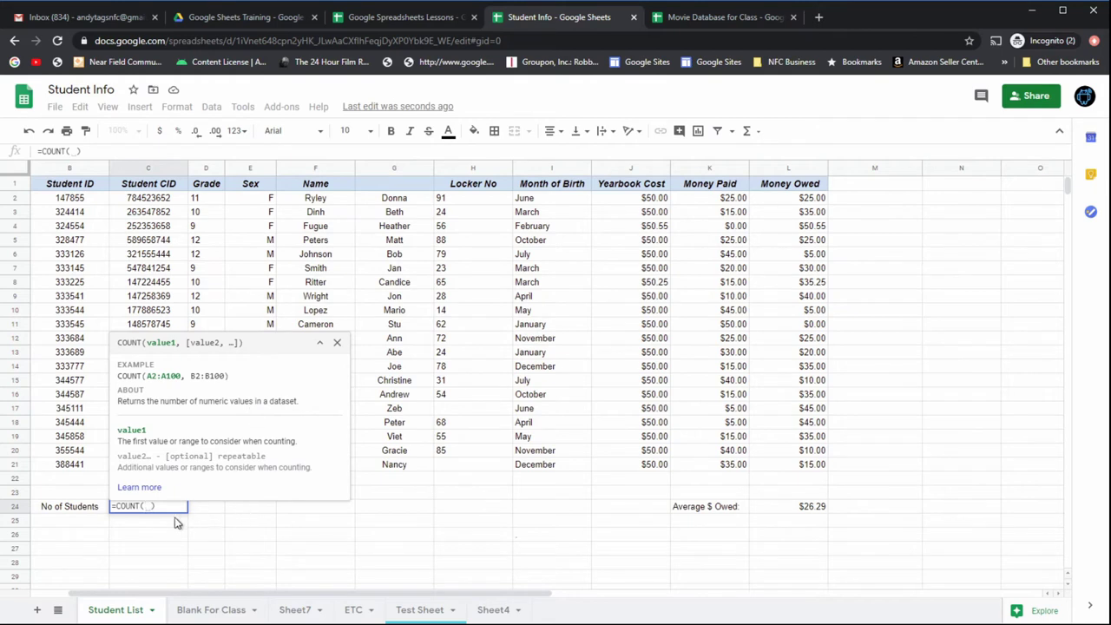
click(338, 345)
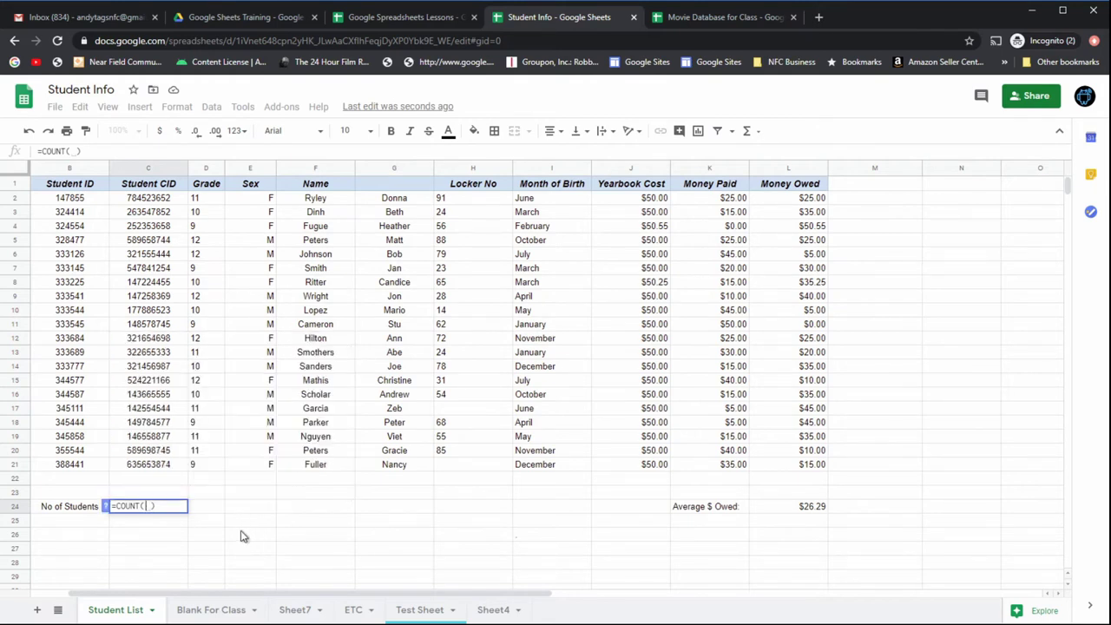
click(217, 508)
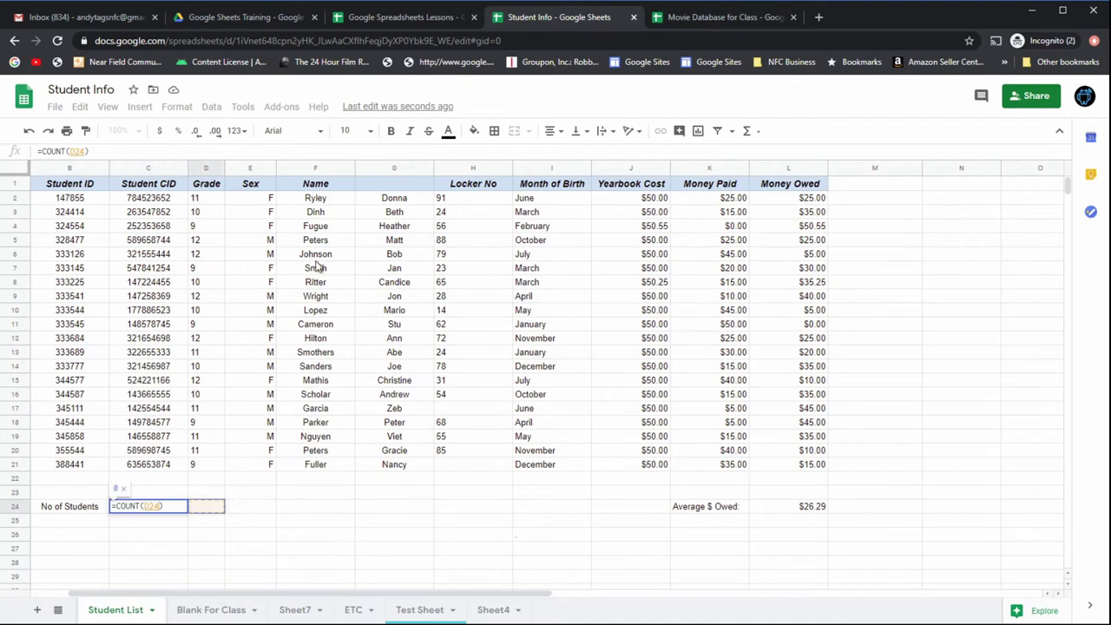
click(316, 167)
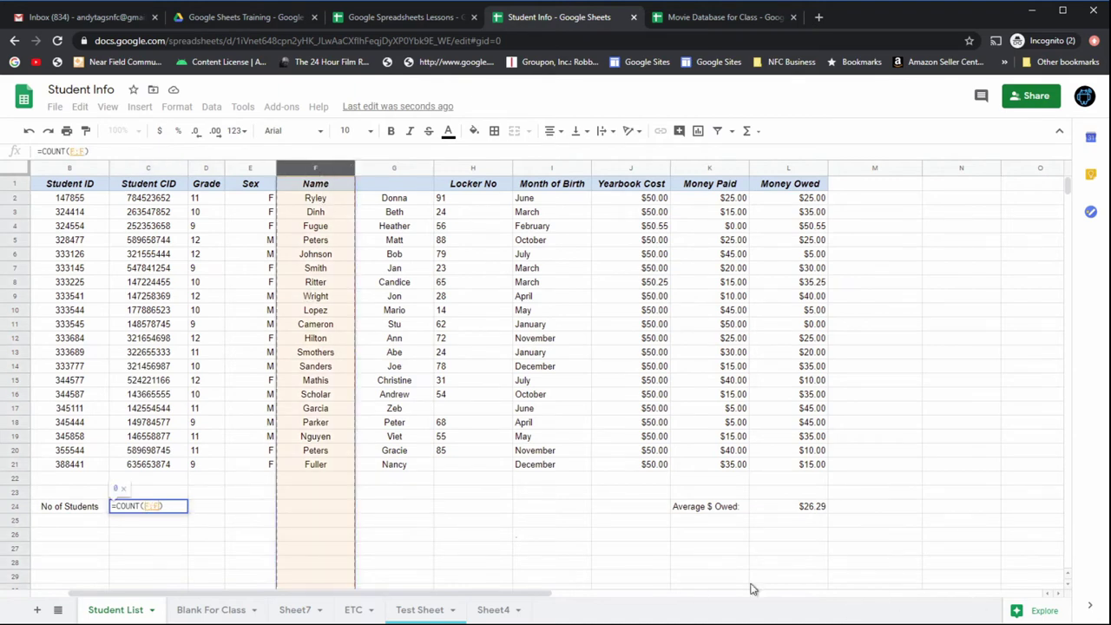
click(317, 191)
drag(319, 197, 331, 476)
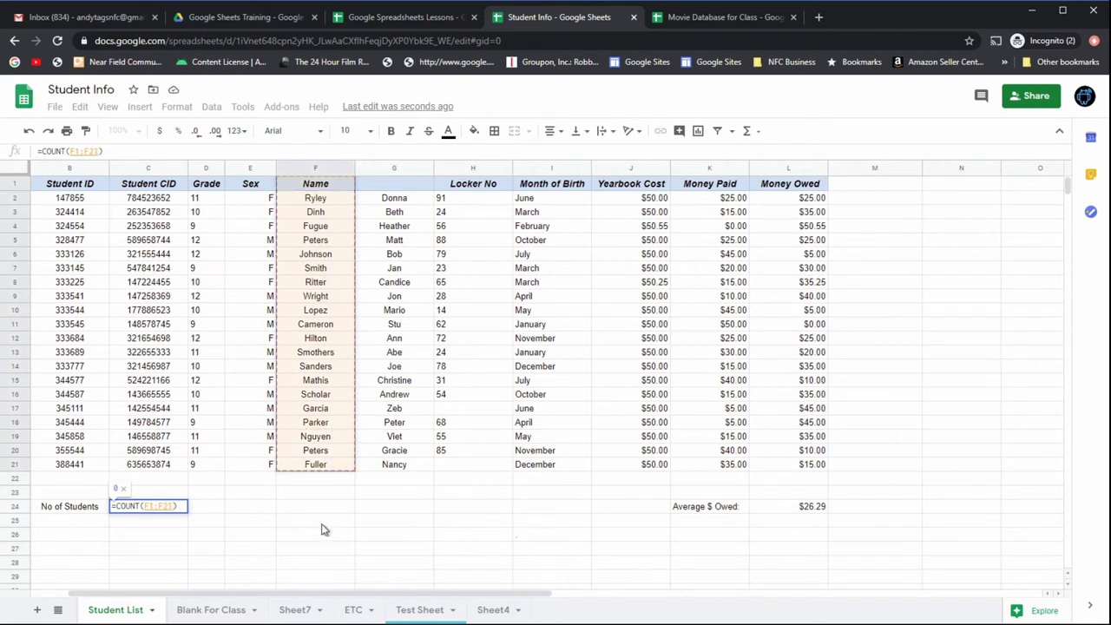
- Remove the COUNT formula from cell C24 and select the Name cells F1:F21 to view their count
click(313, 507)
drag(171, 505, 94, 521)
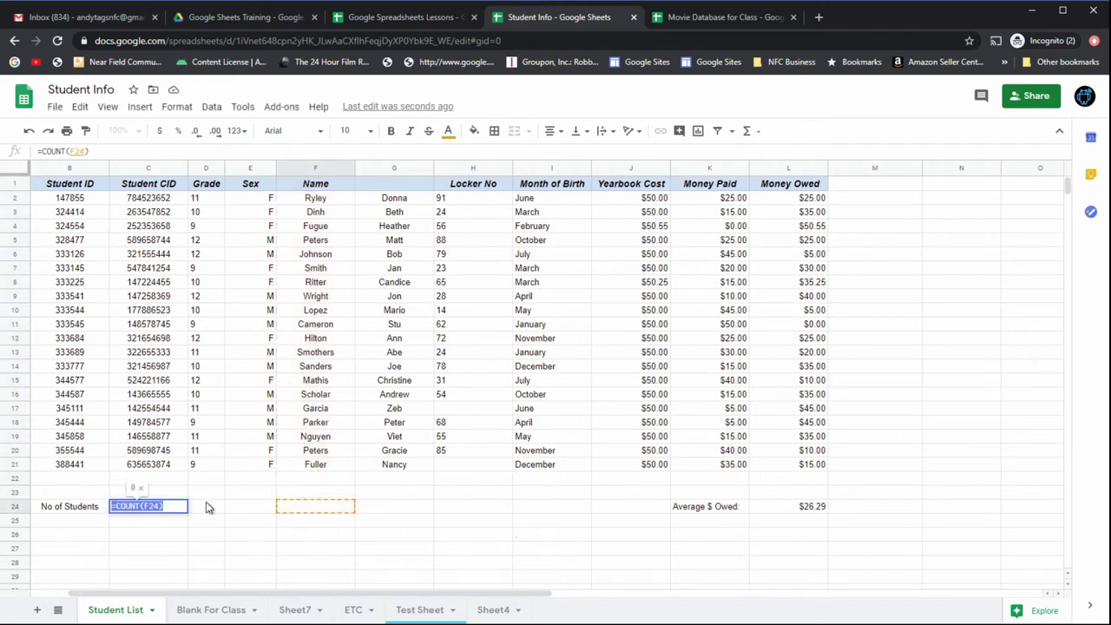
key(BackSpace)
click(250, 535)
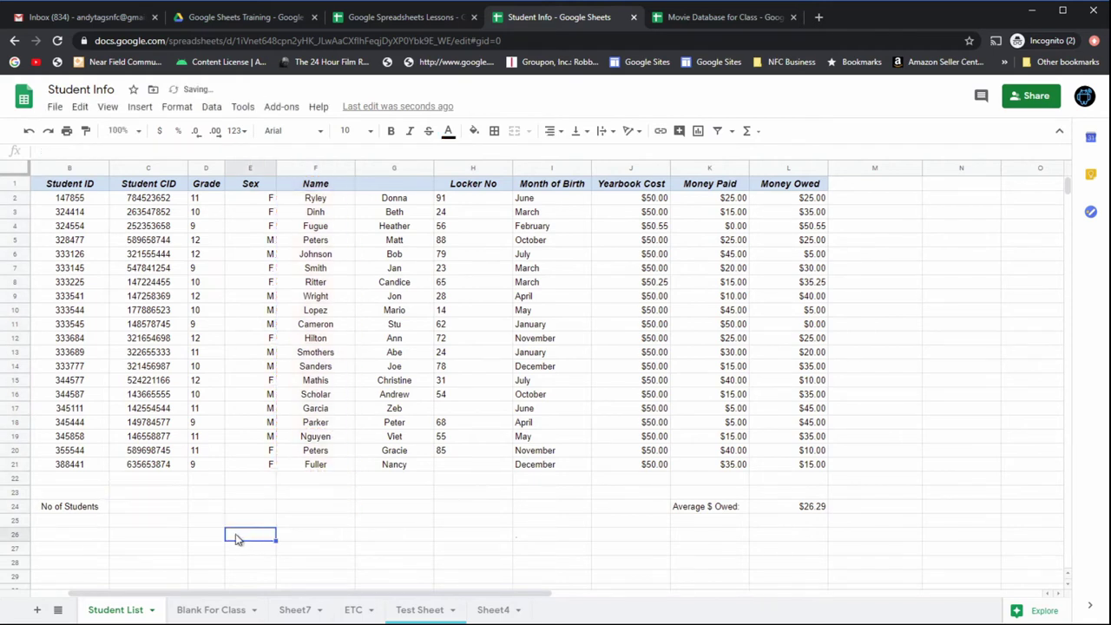
click(312, 187)
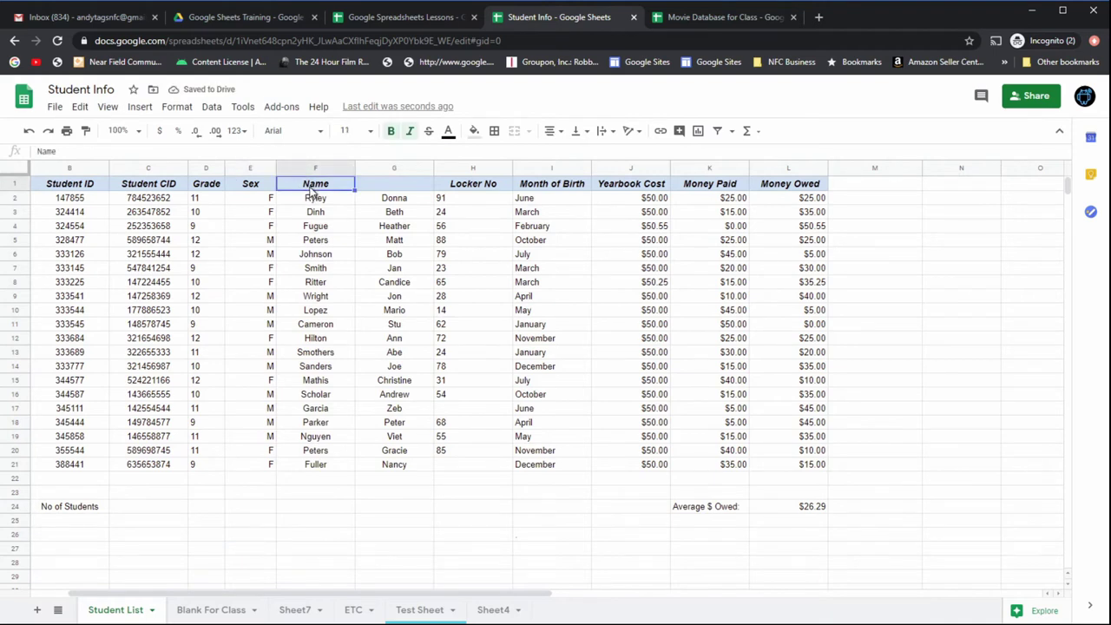
drag(312, 191, 321, 466)
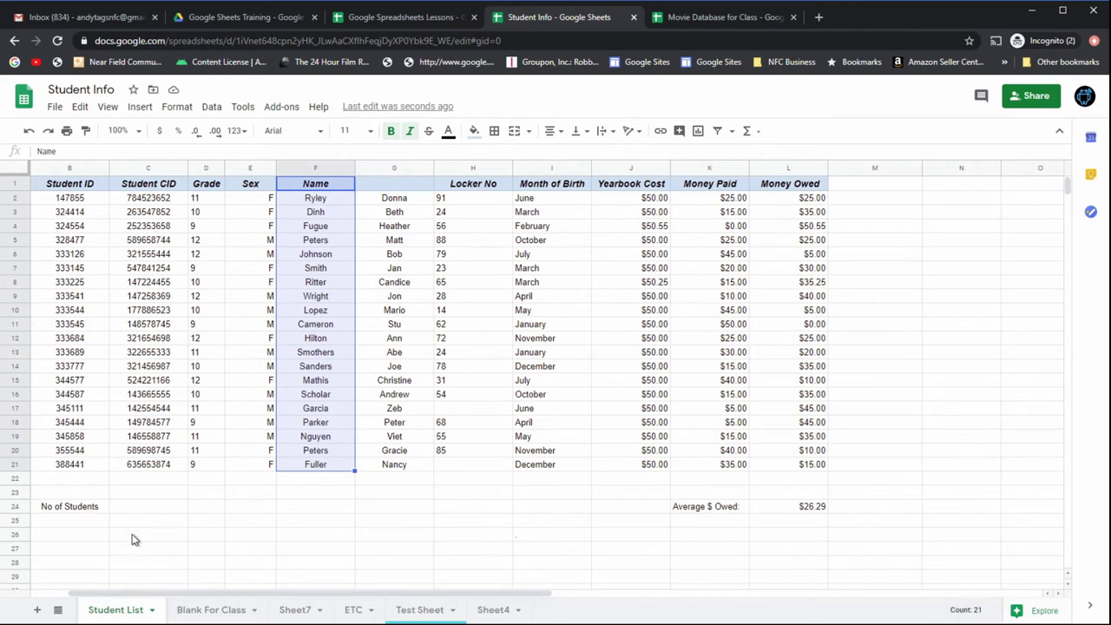
- Count the Yearbook Cost values J2:J21 in cell C24 with the COUNT function, reading the formula help first
click(144, 511)
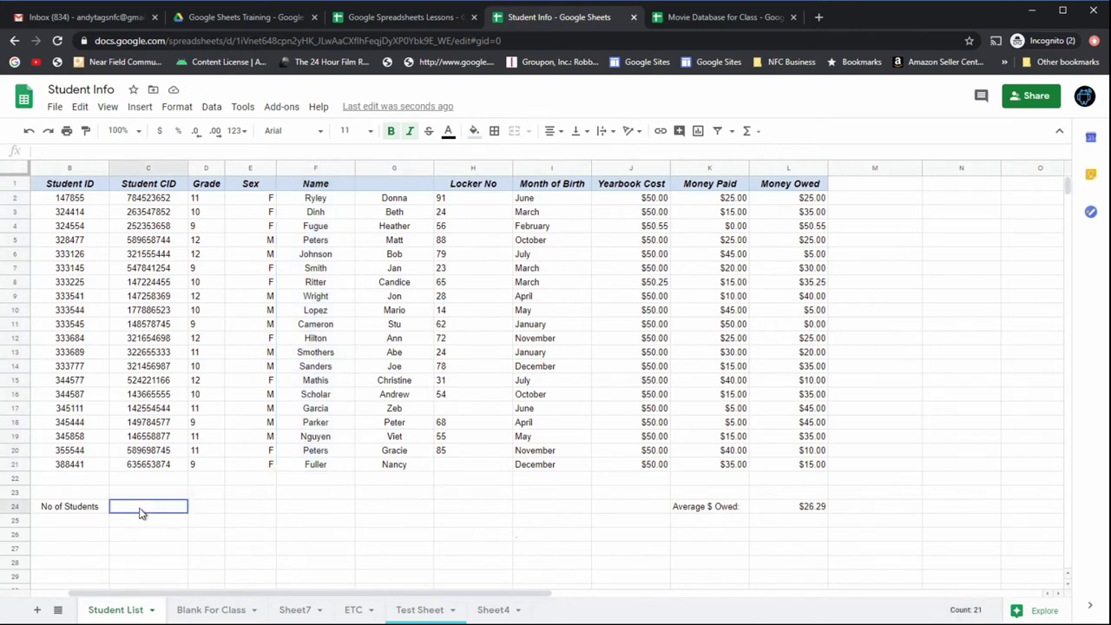
click(749, 130)
click(766, 199)
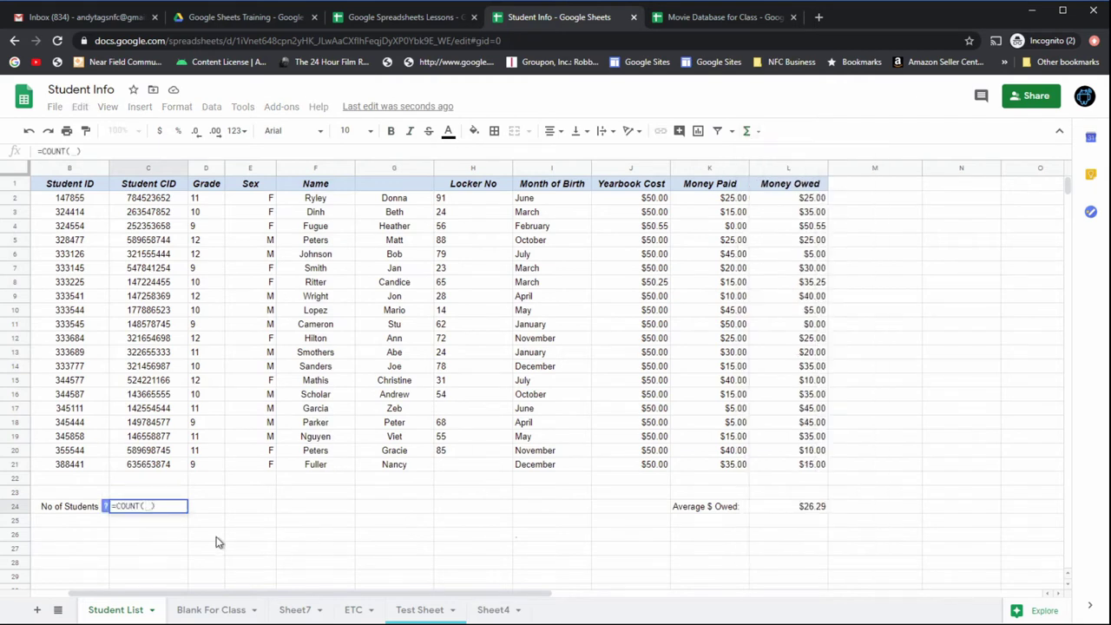
click(105, 507)
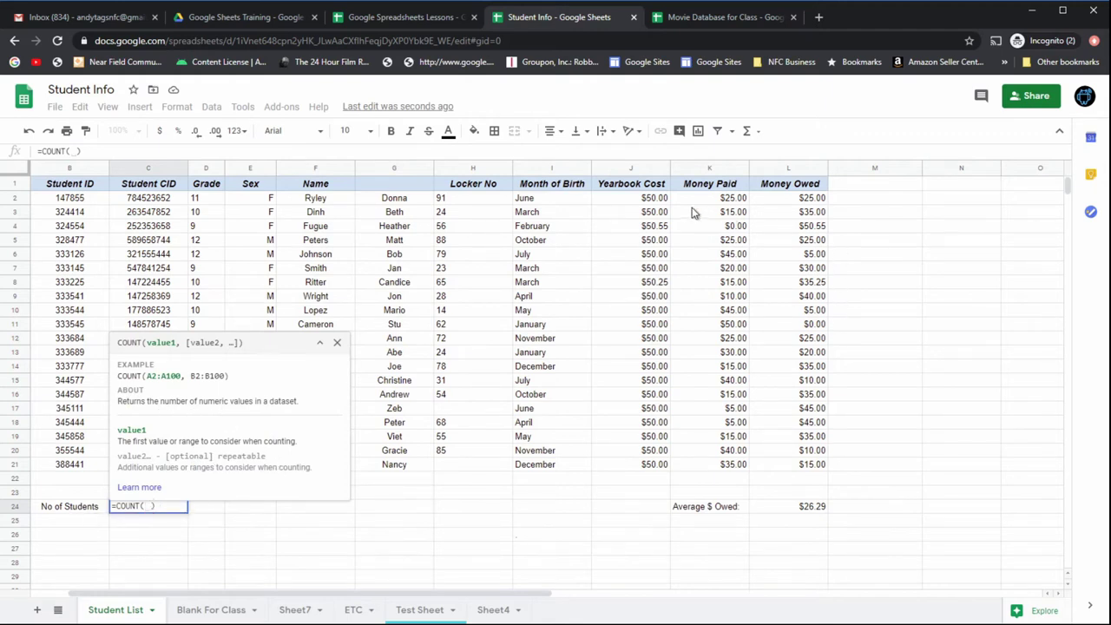
click(659, 198)
drag(659, 199, 653, 464)
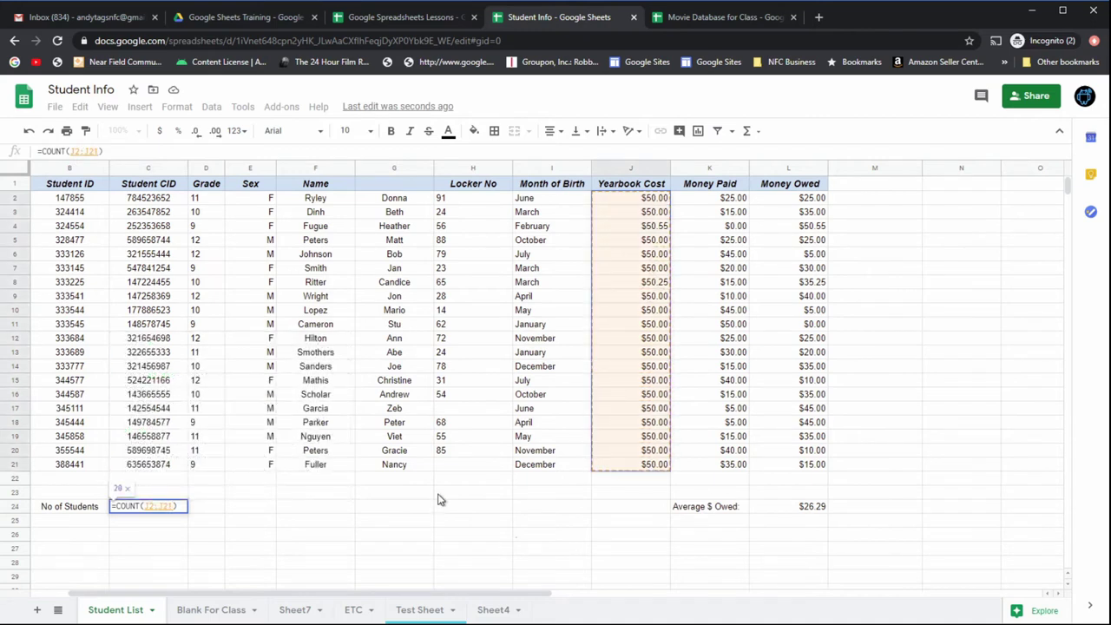
key(Return)
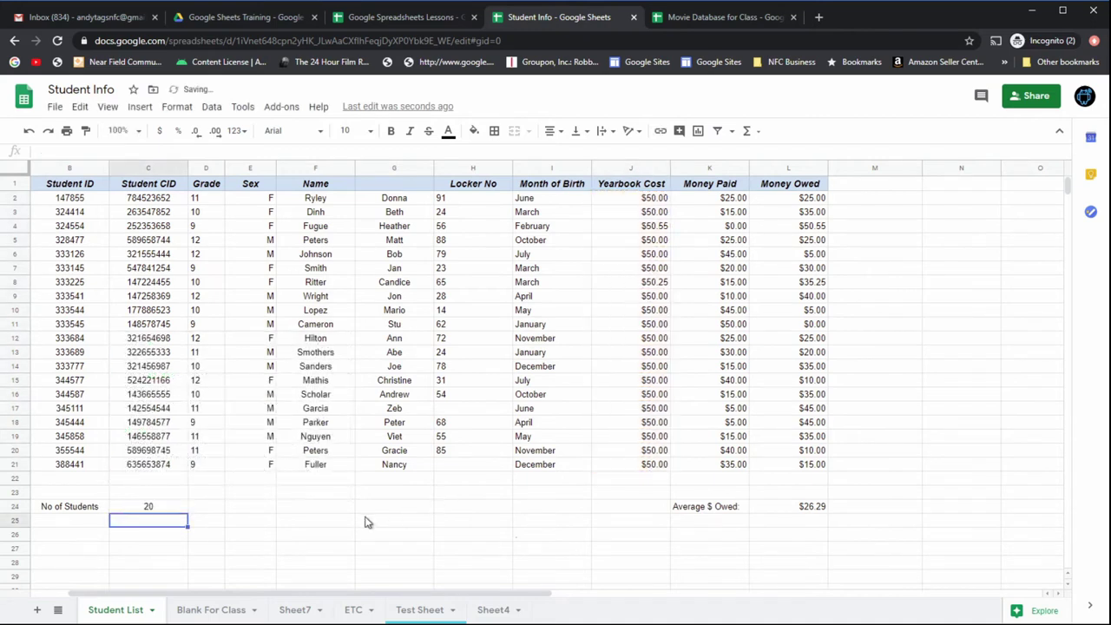
click(148, 509)
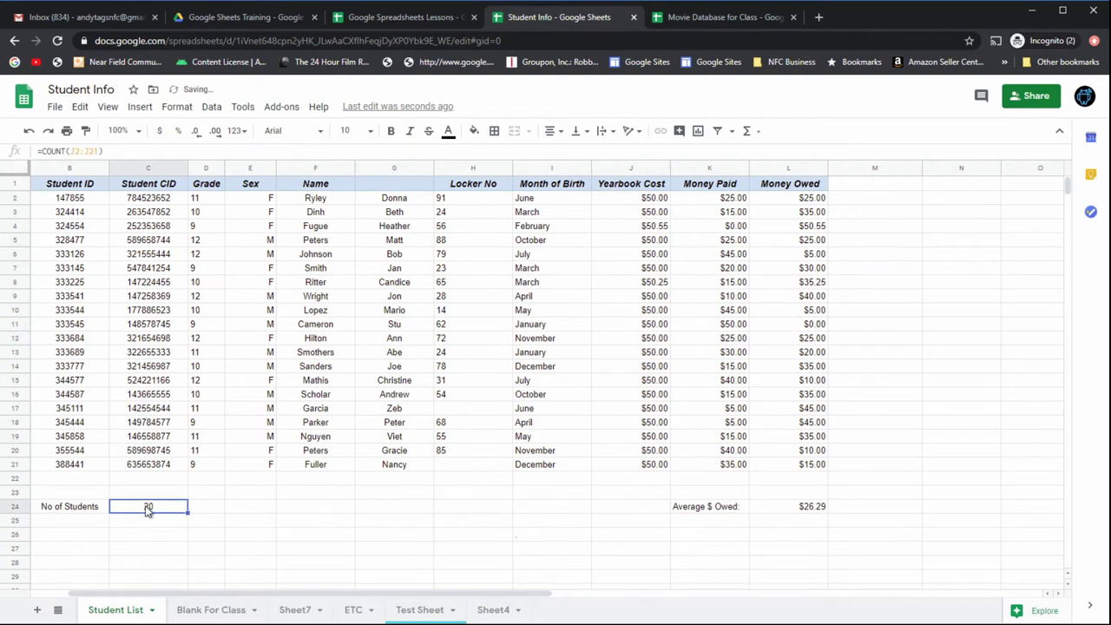
- Replace the Yearbook Cost range in the C24 COUNT formula with the Name cells F2:F21 and check the result
click(72, 150)
drag(70, 151, 89, 152)
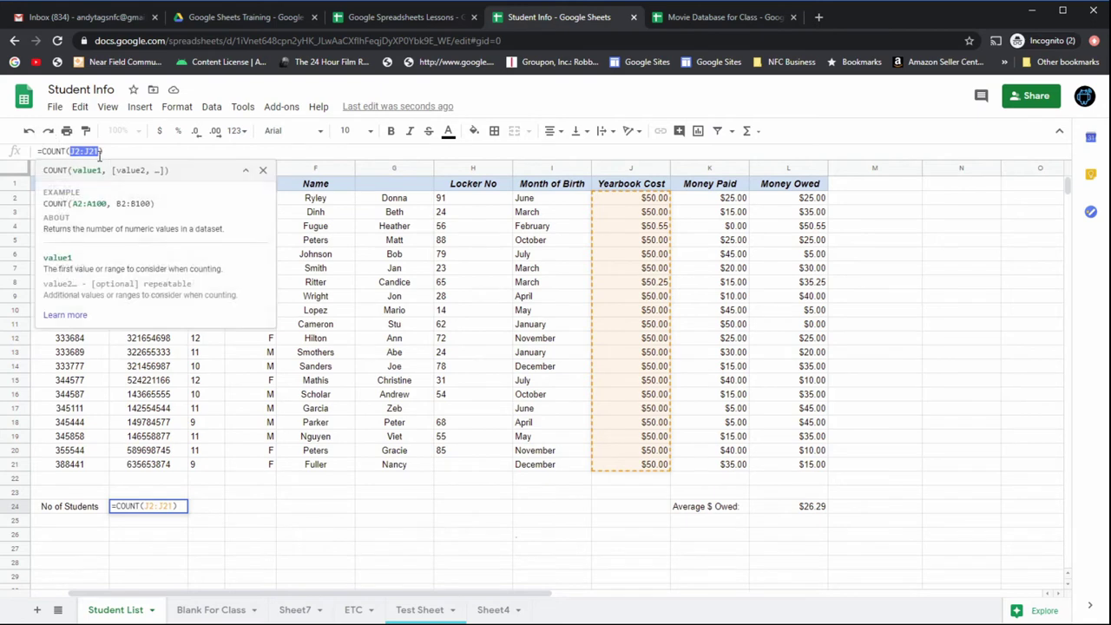
key(BackSpace)
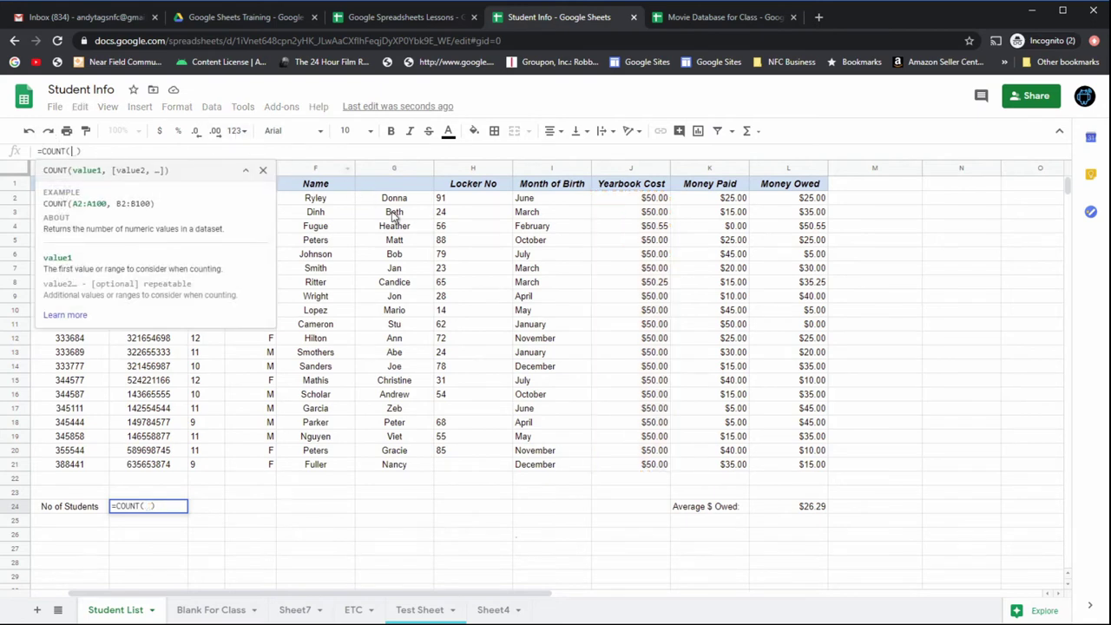
drag(317, 199, 333, 475)
key(Return)
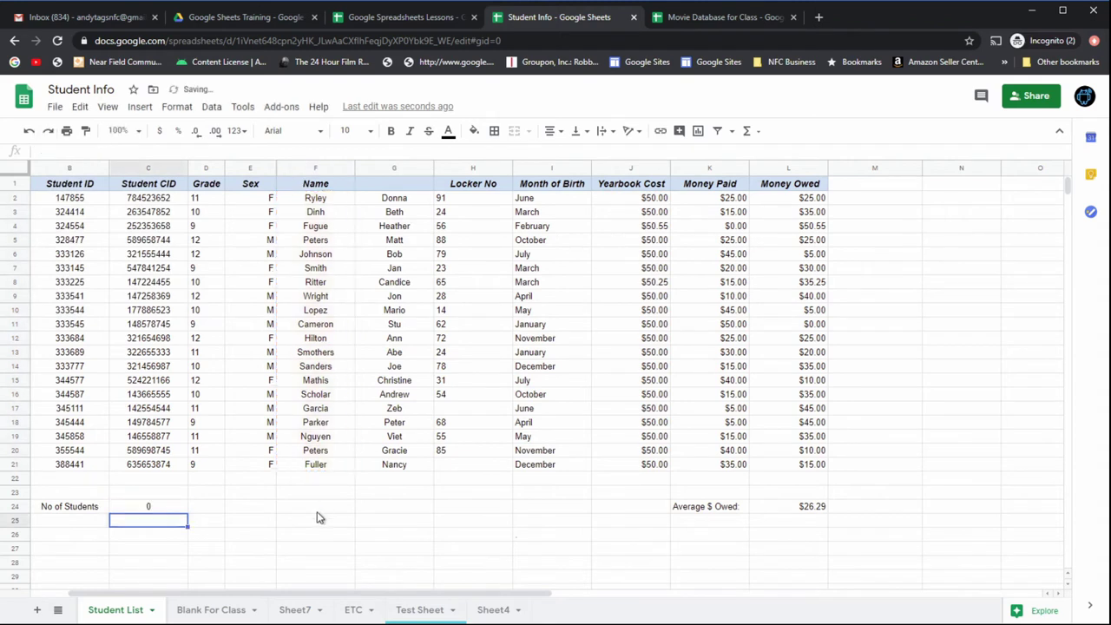
click(165, 510)
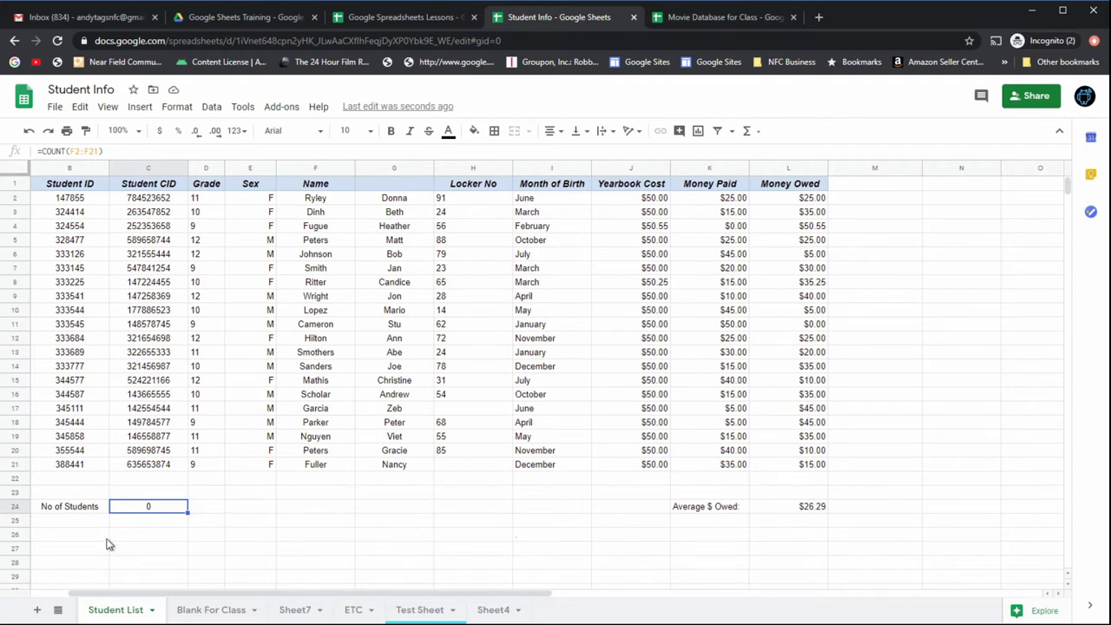
- Clear the COUNT formula from cell C24 and select the entire Name column F to view its count
mouse_move(161, 512)
mouse_down()
mouse_move(153, 501)
mouse_move(153, 531)
mouse_move(147, 512)
mouse_up()
key(Delete)
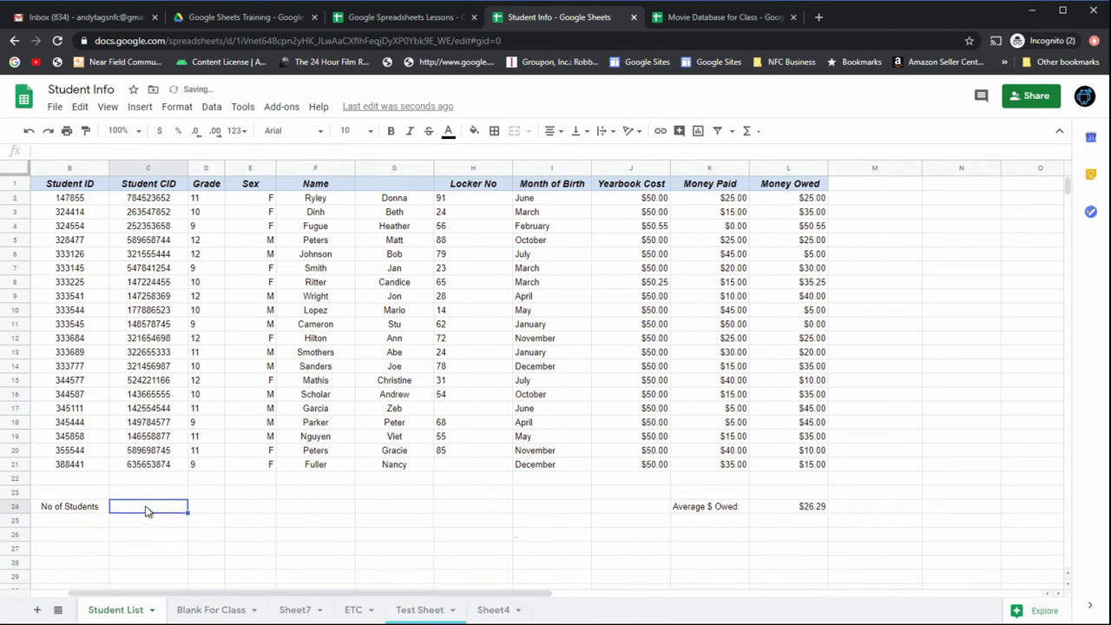
click(747, 131)
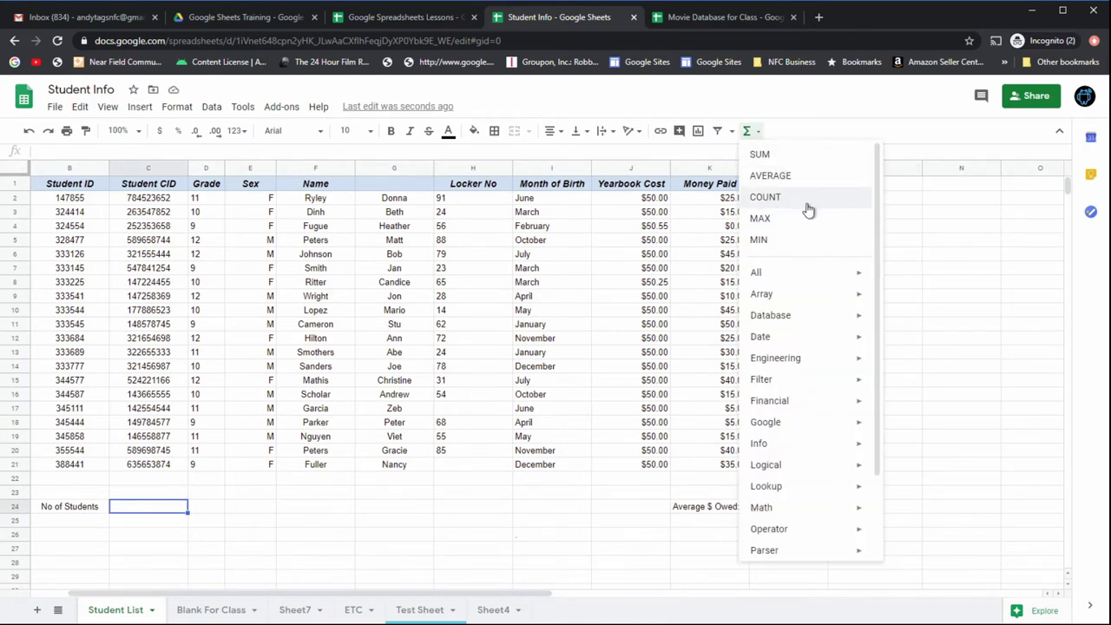
click(428, 526)
click(315, 168)
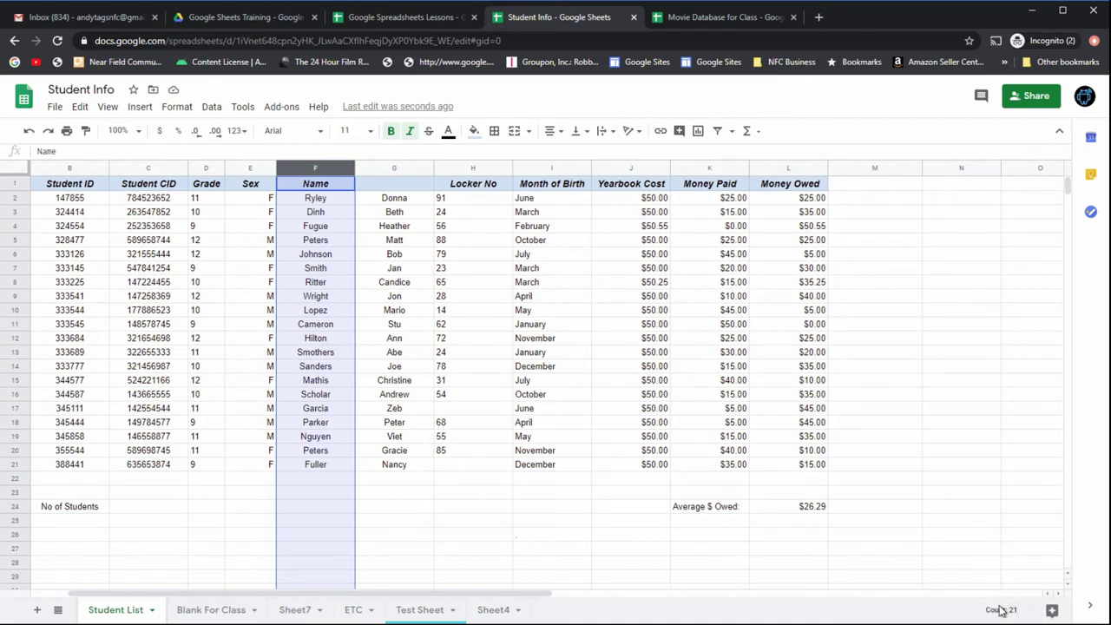
- Delete the No of Students label from cell B24
click(391, 467)
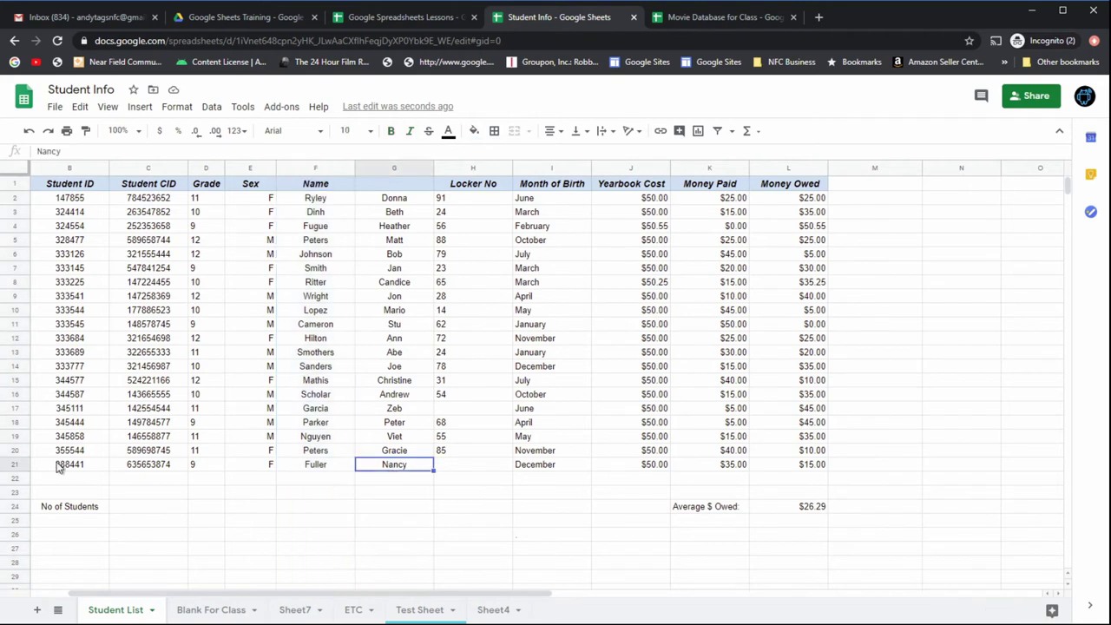
click(141, 513)
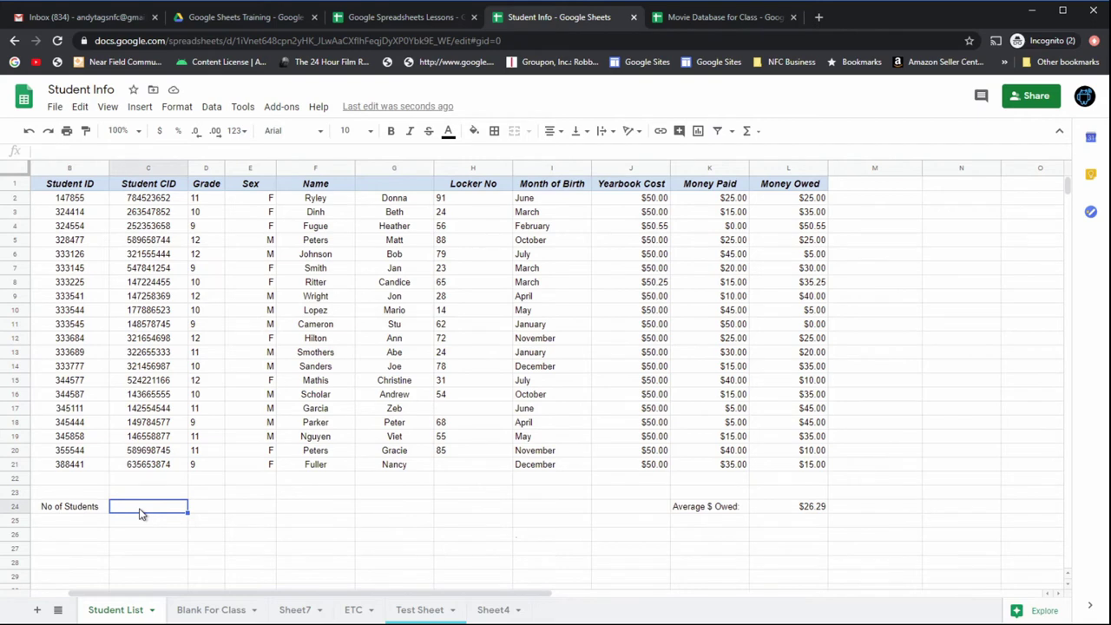
click(87, 508)
key(Delete)
click(386, 523)
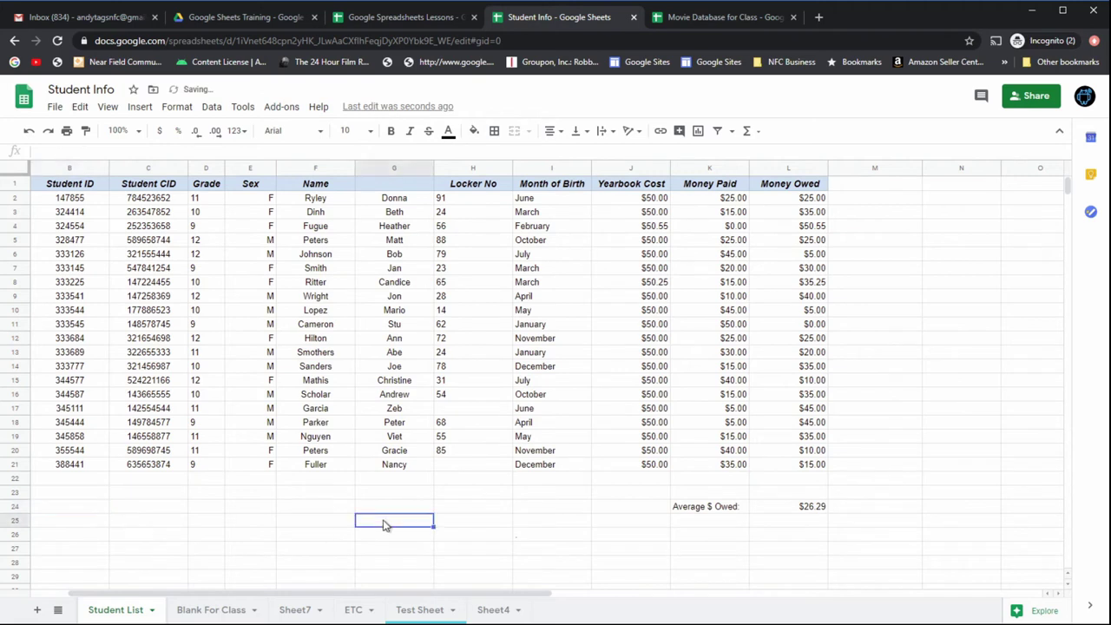
- Enter the label No Locker Assigned in cell G23, below the first names
click(410, 499)
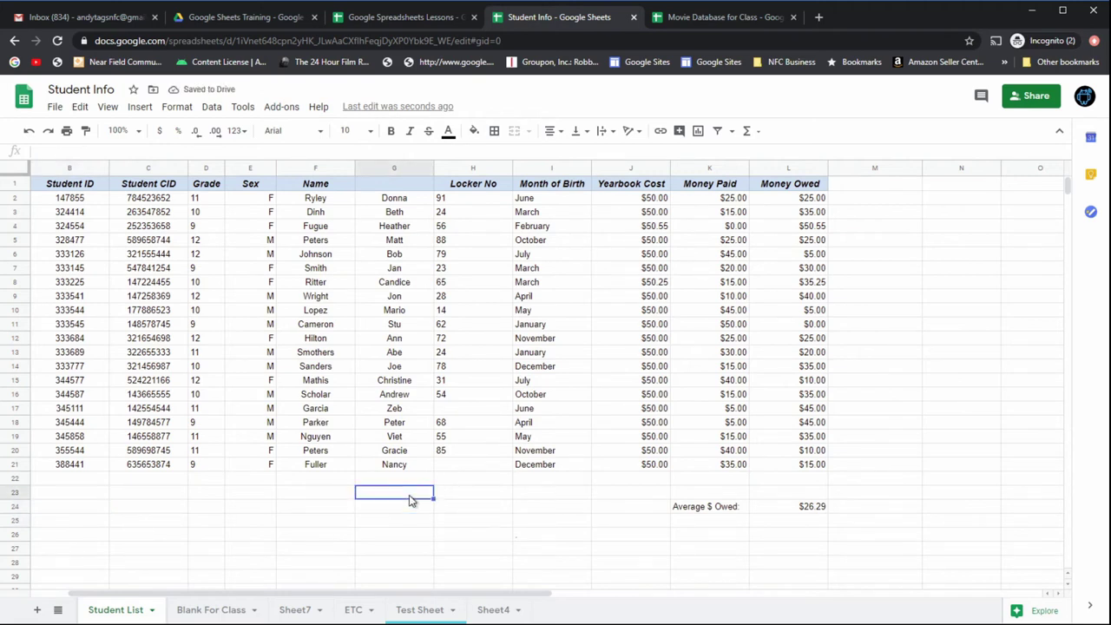
text(No Locker )
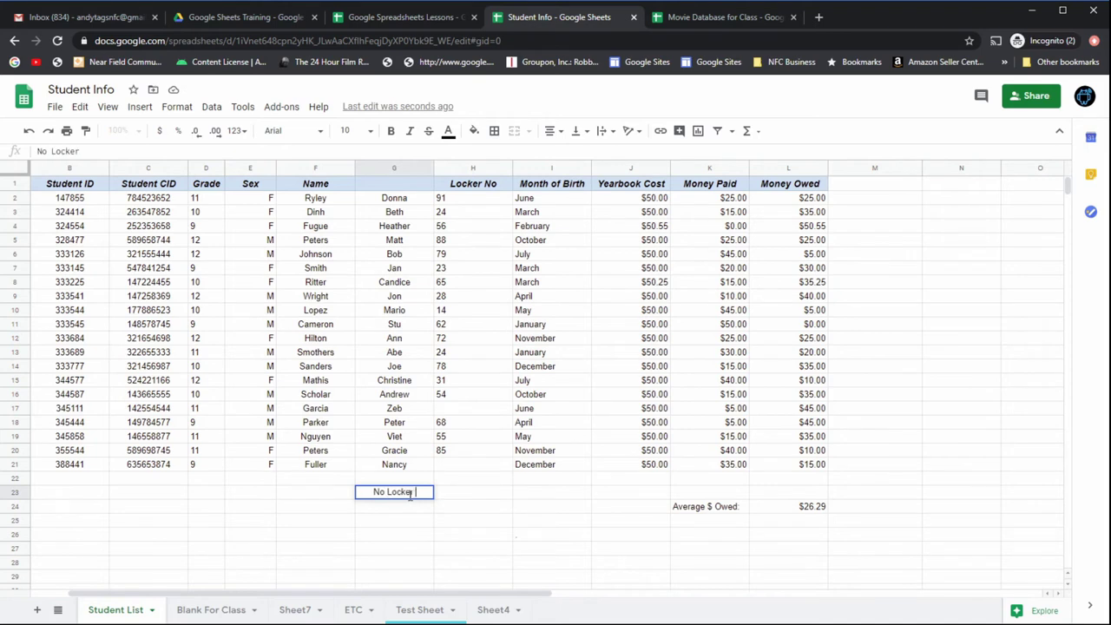
text(Assigned)
key(Return)
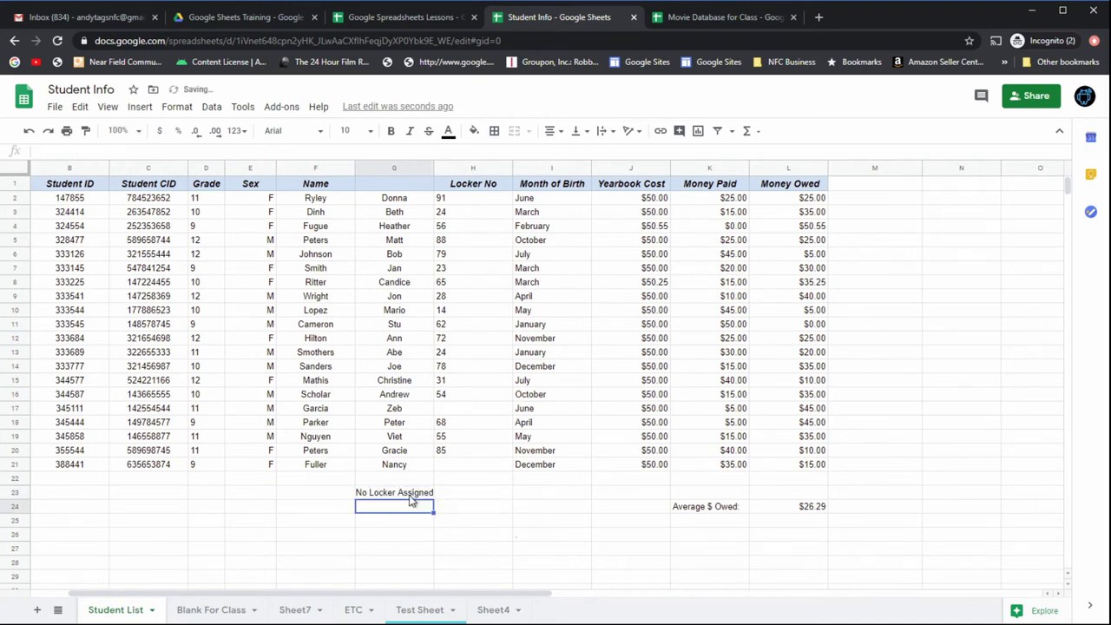
- Check the empty Locker No cells, then count the blanks in H2:H21 in cell H23 with the COUNTBLANK function
click(474, 453)
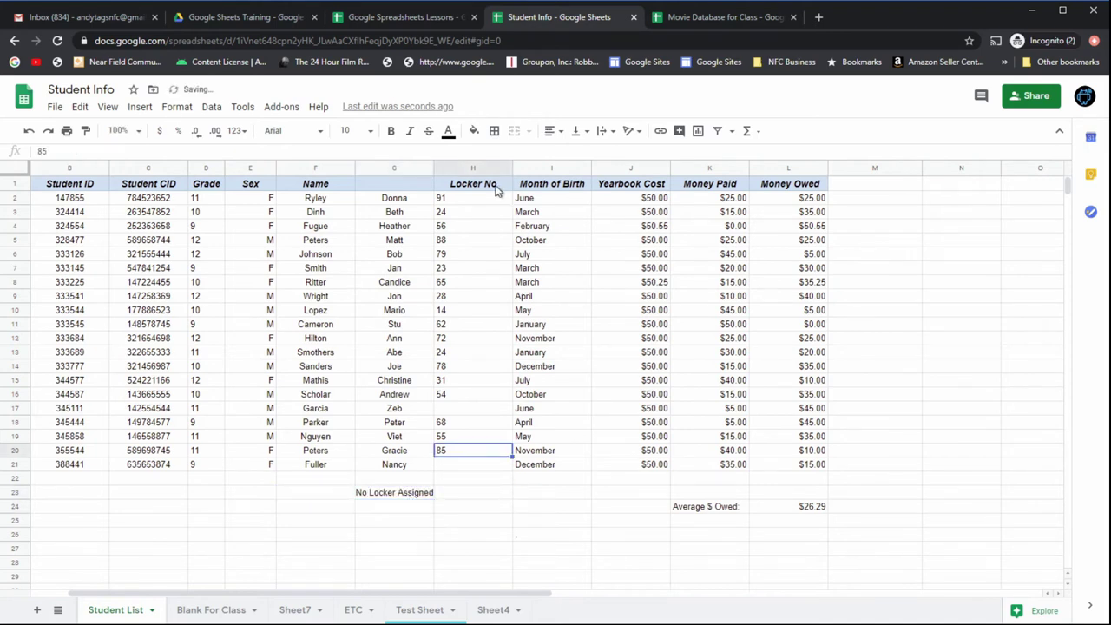
click(468, 410)
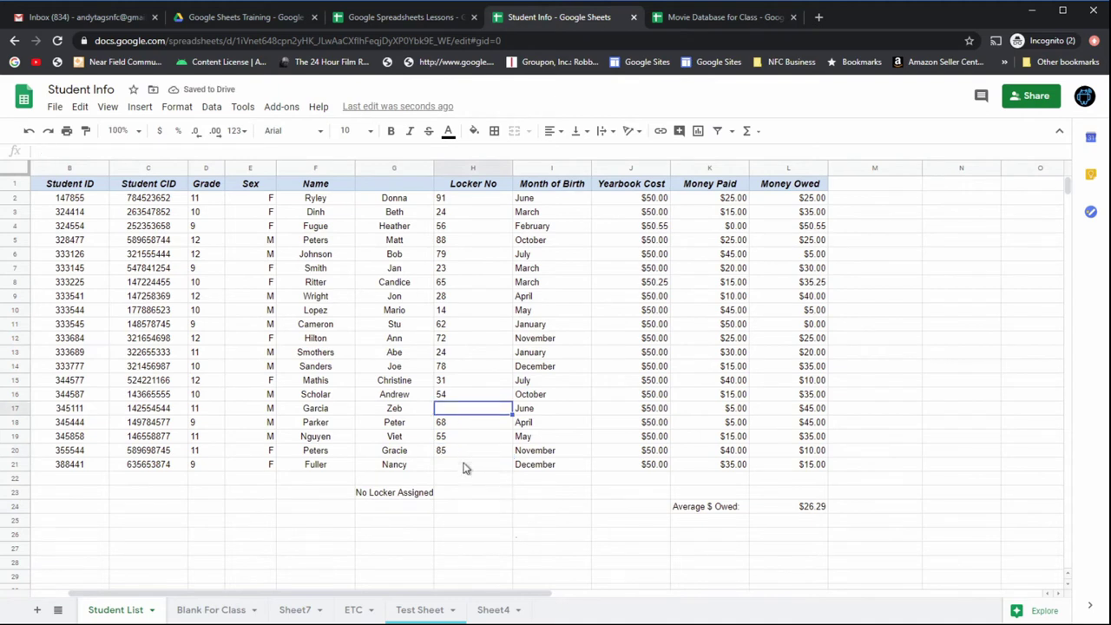
click(467, 467)
click(461, 493)
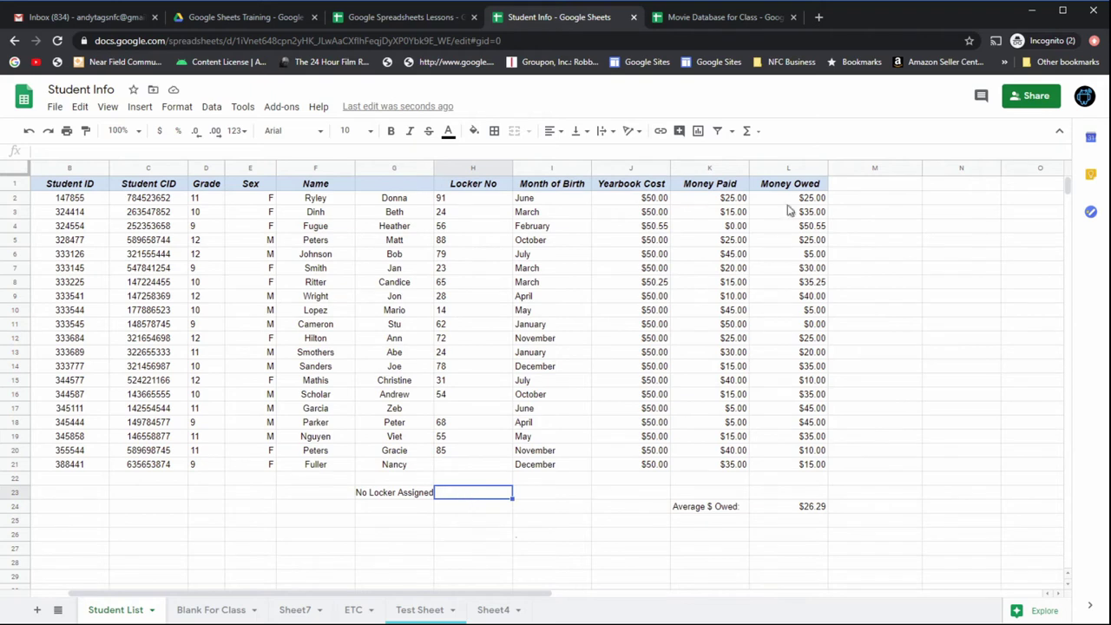
click(754, 132)
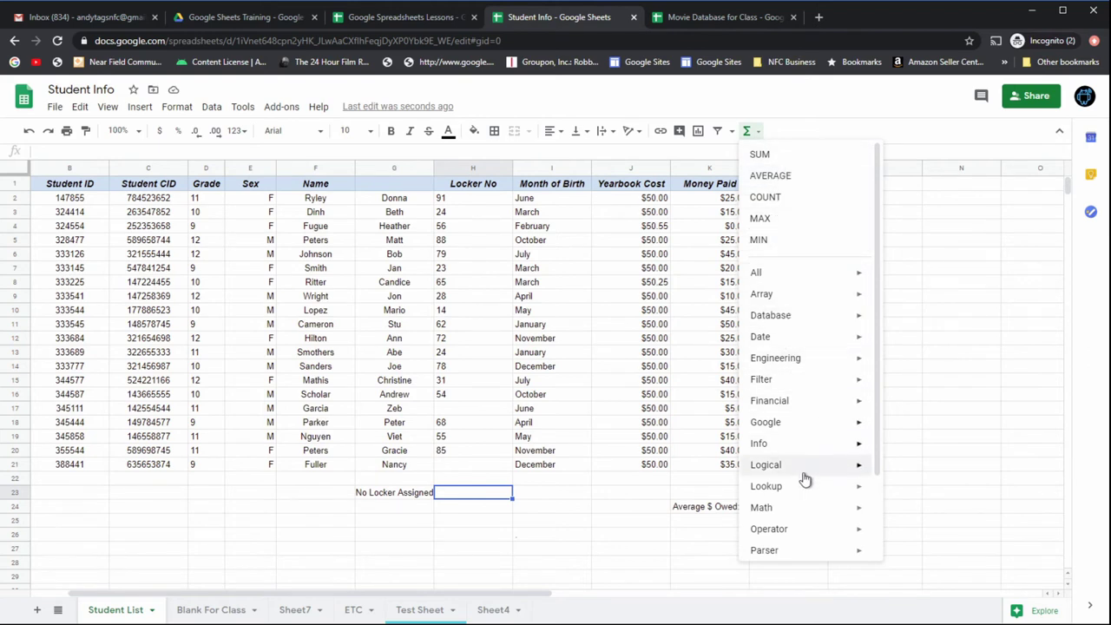
mouse_move(807, 422)
scroll(806, 419, down, 2)
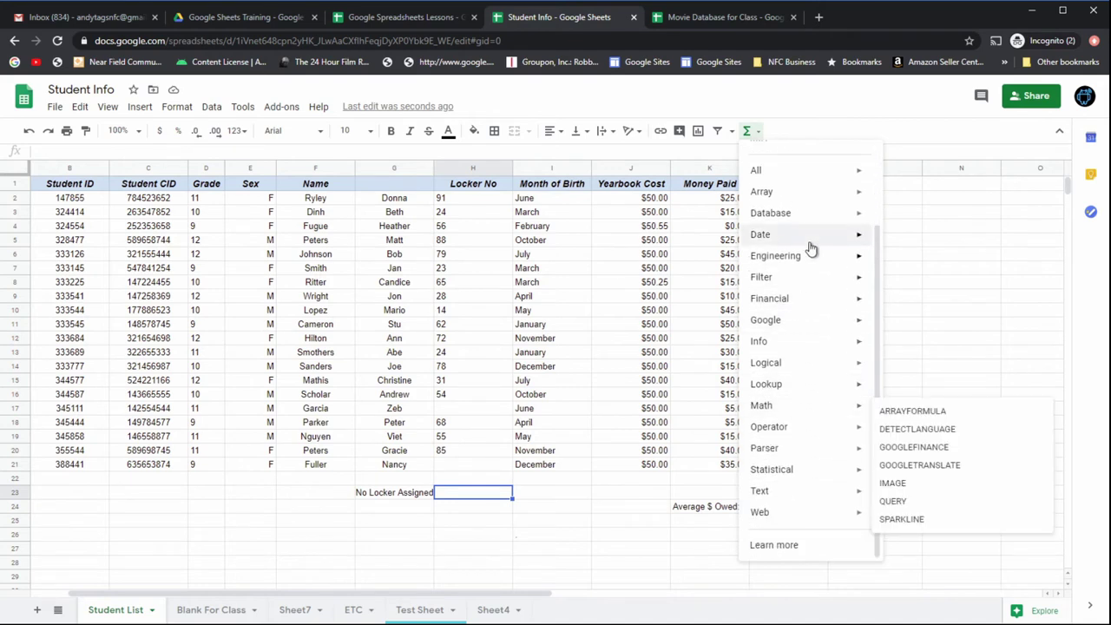
mouse_move(806, 493)
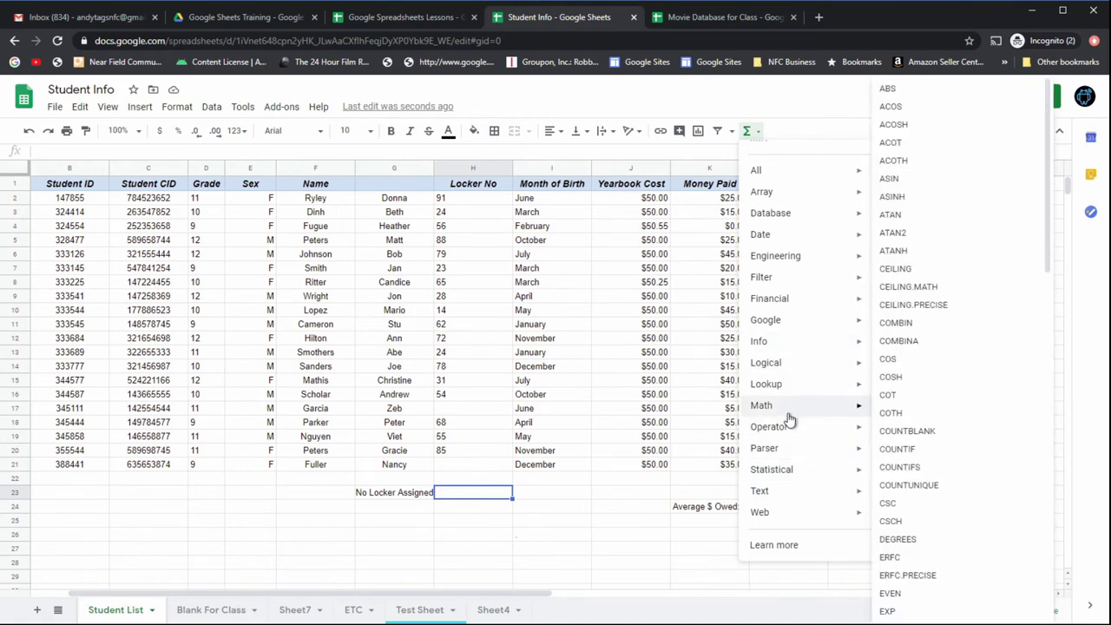
click(937, 441)
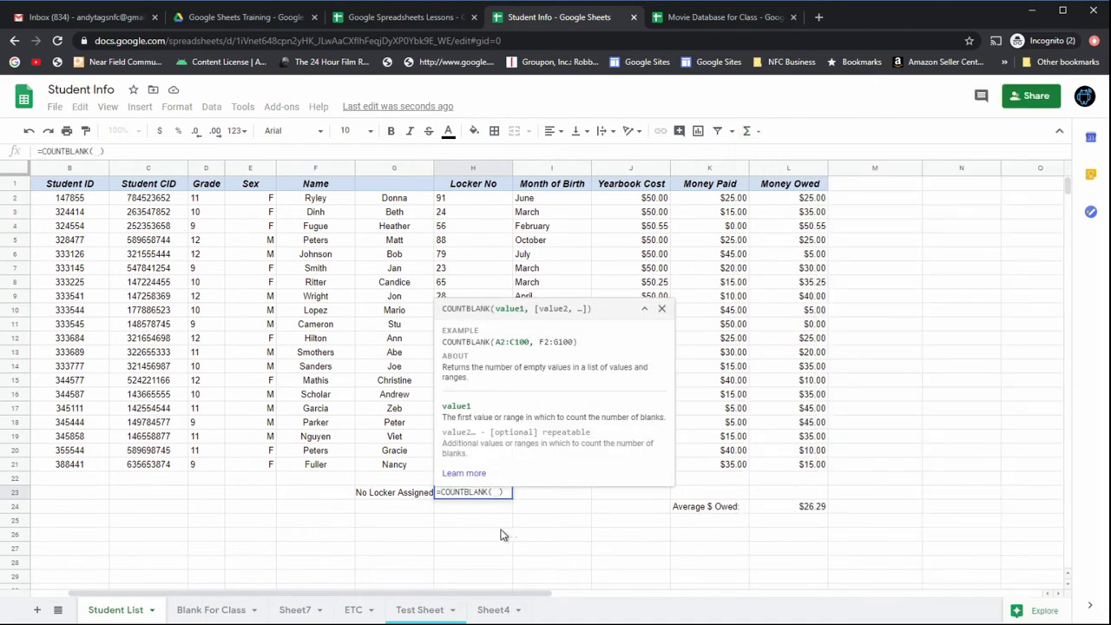
drag(458, 197, 474, 469)
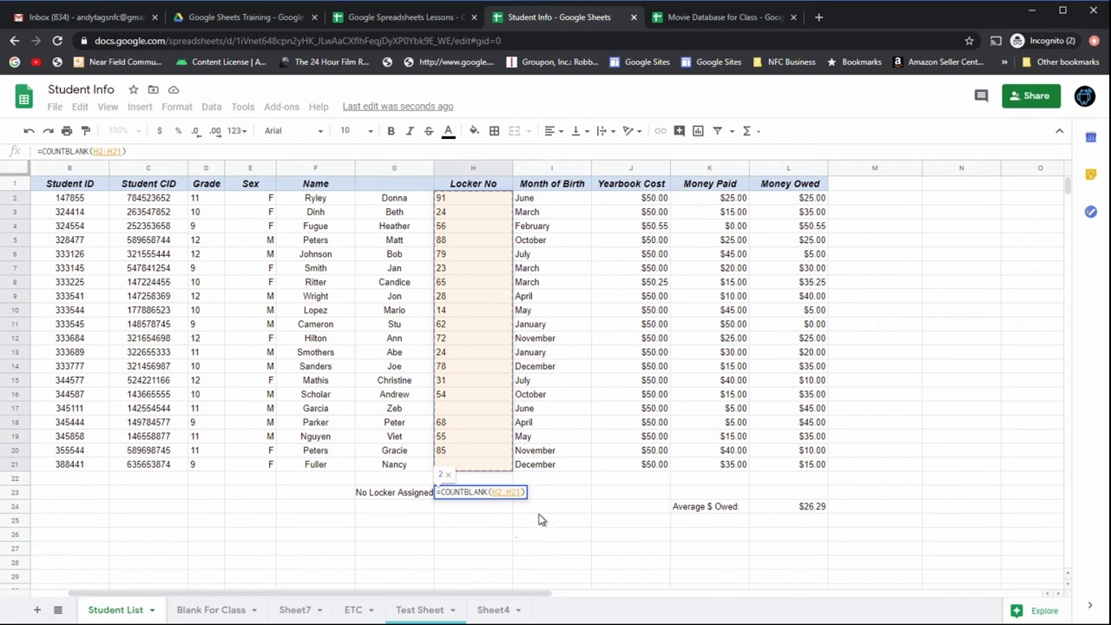
key(Return)
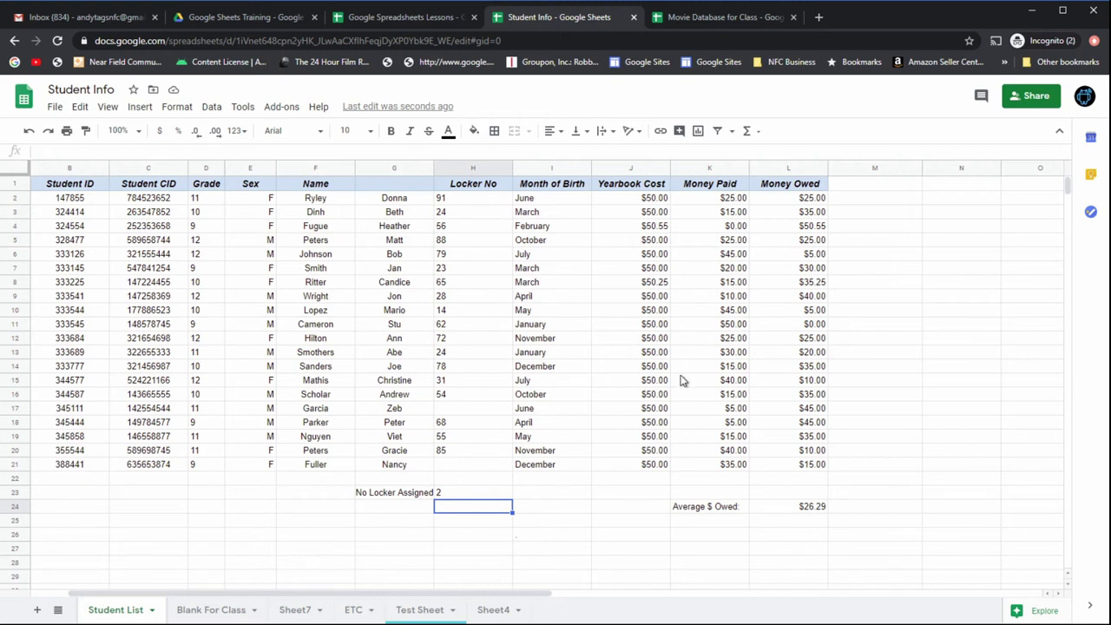
click(752, 132)
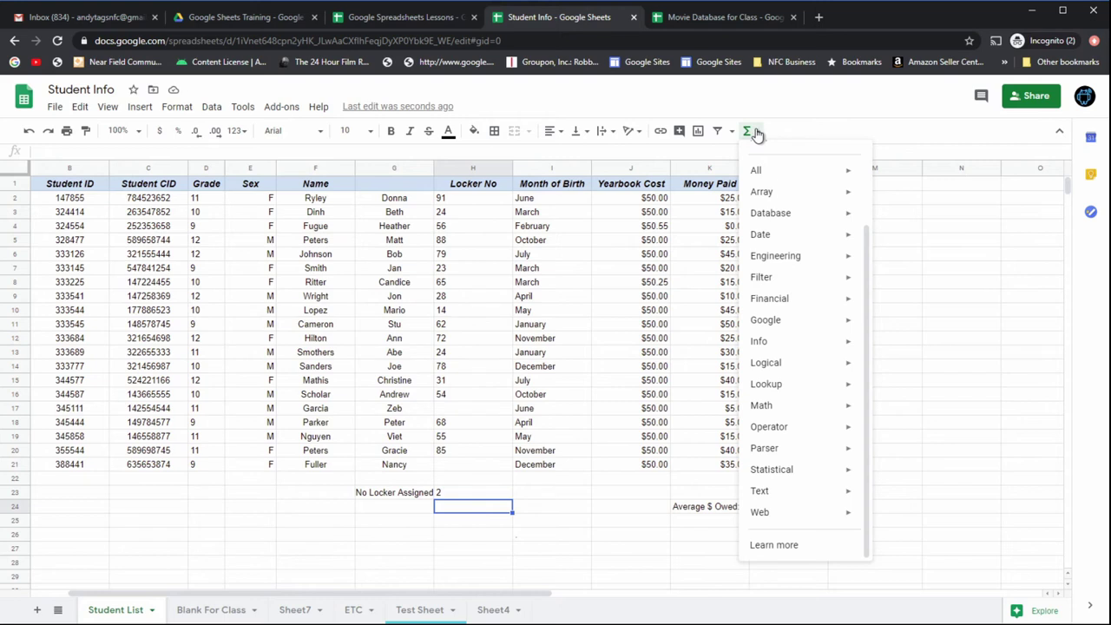
mouse_move(764, 407)
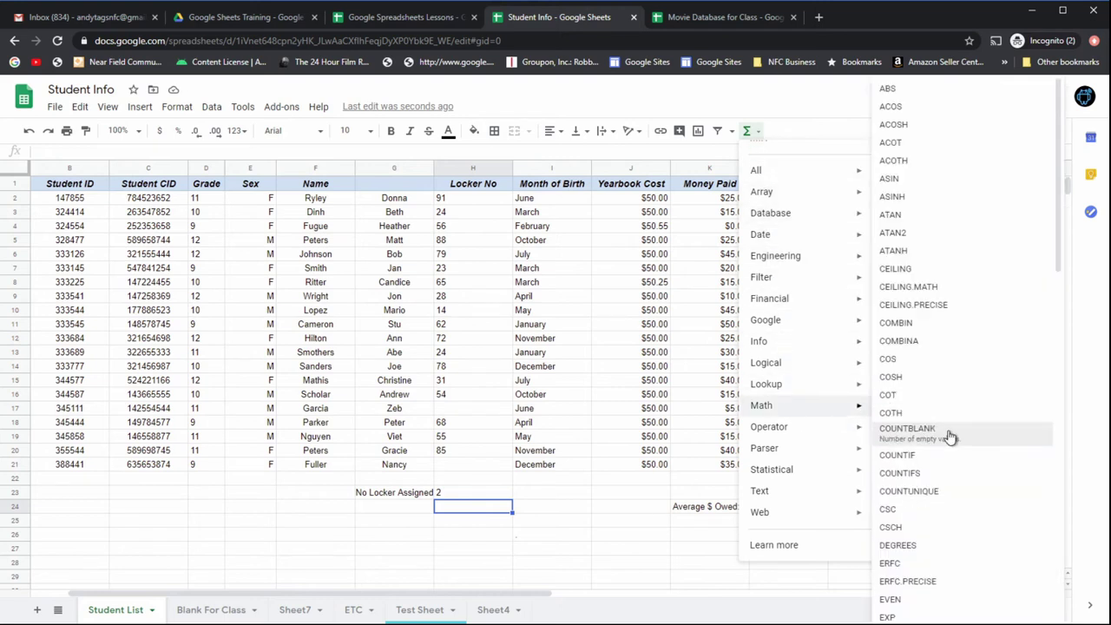
click(302, 498)
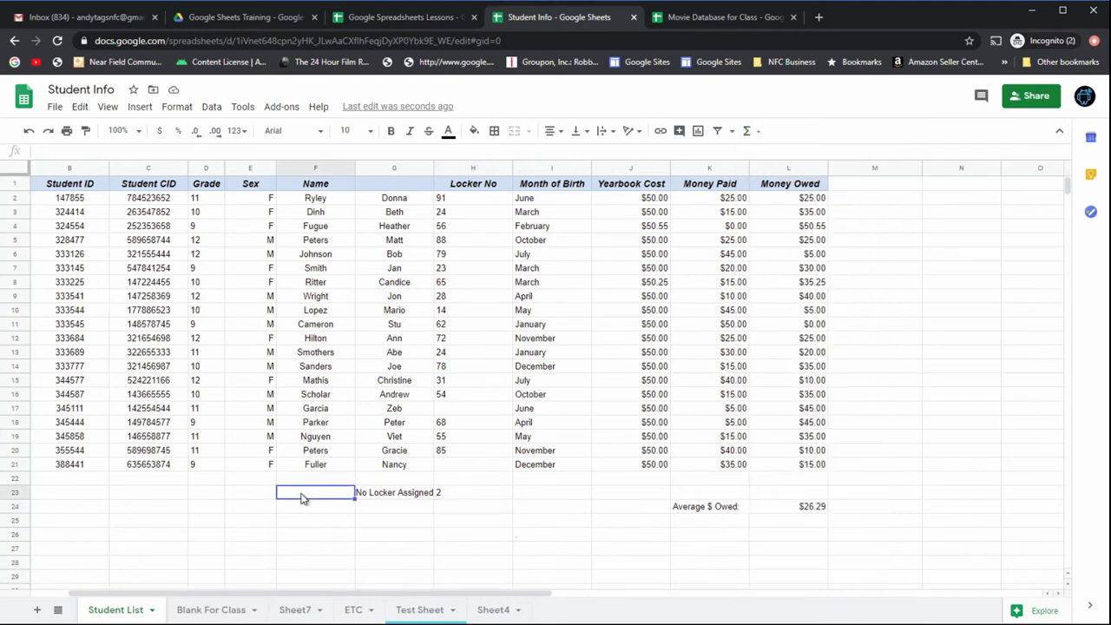
- Enter the label Females in cell D23, below the Grade column
click(207, 497)
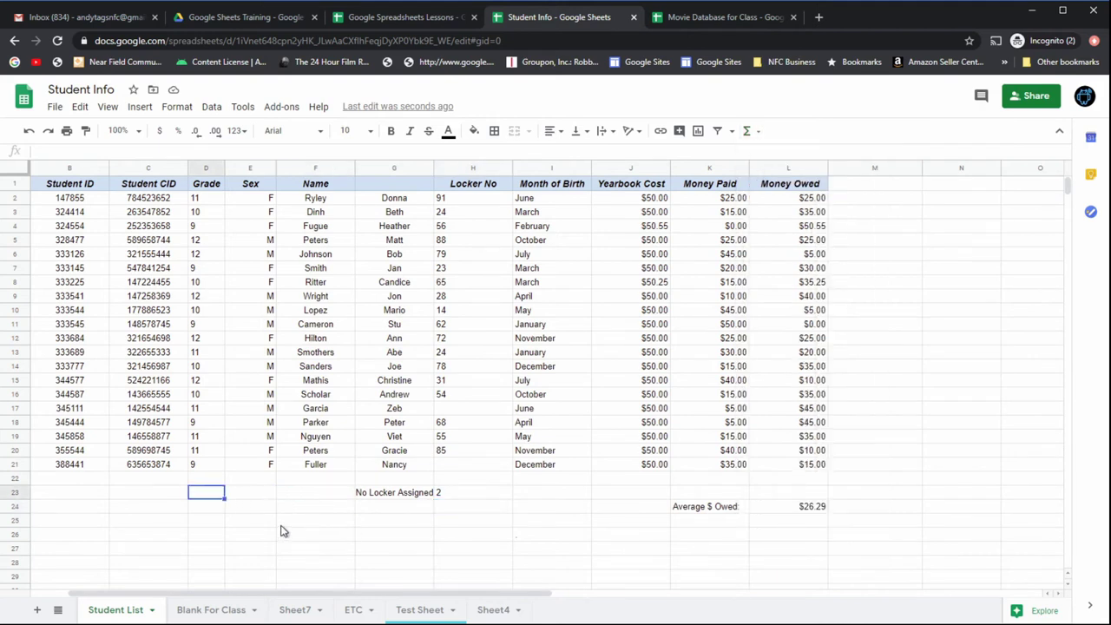
text(Females)
key(Tab)
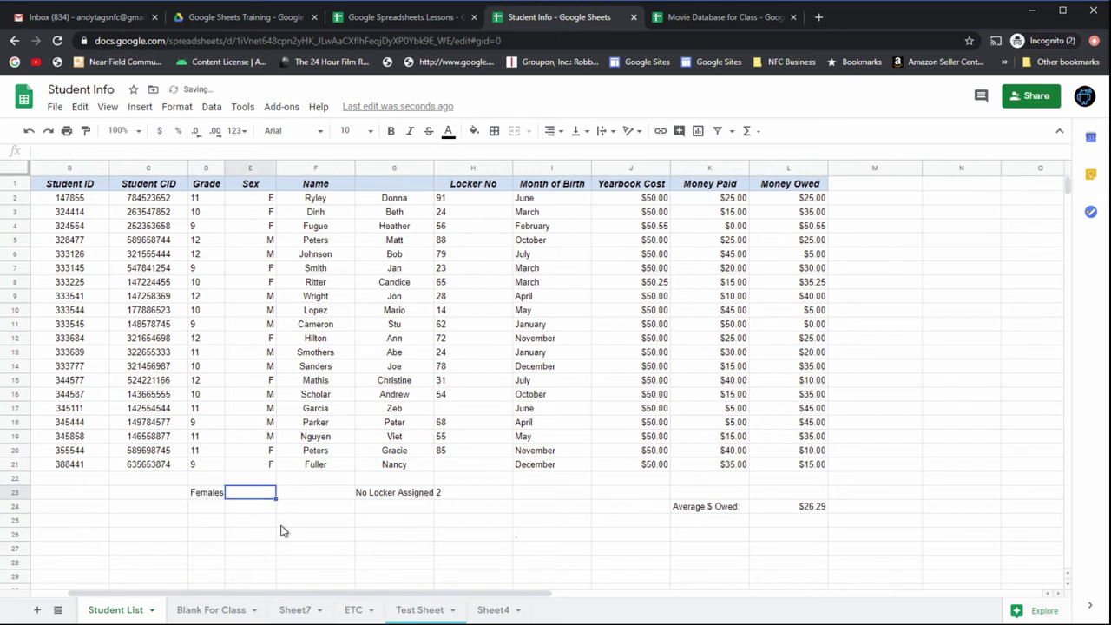
- Count the female students in cell E23 with COUNTIF over E2:E21 and the criterion "F", then review the formula
click(756, 132)
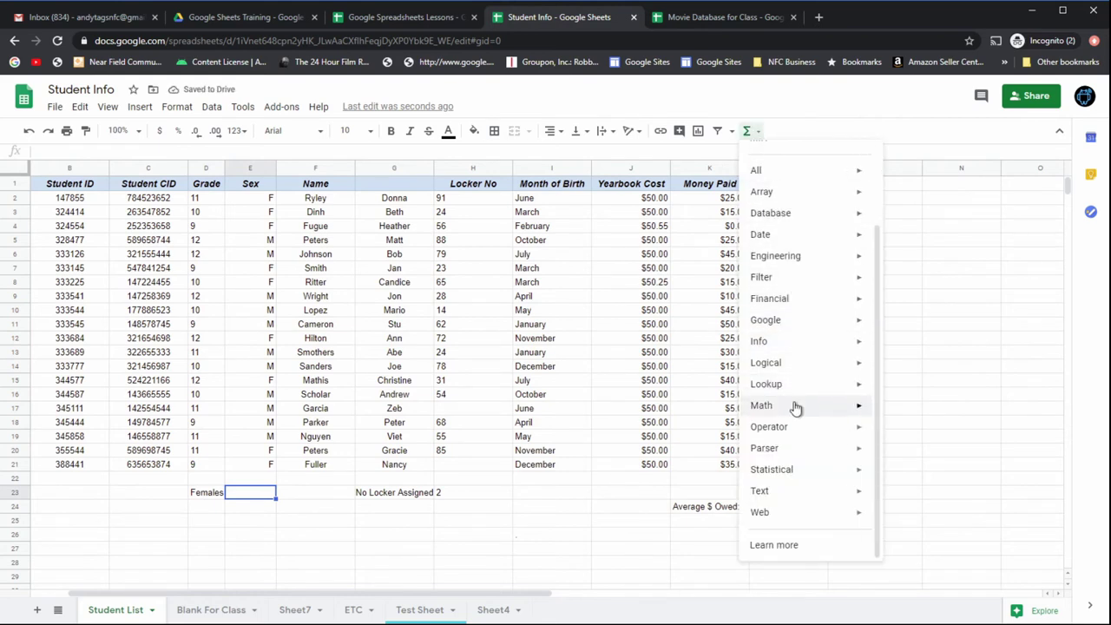
mouse_move(796, 408)
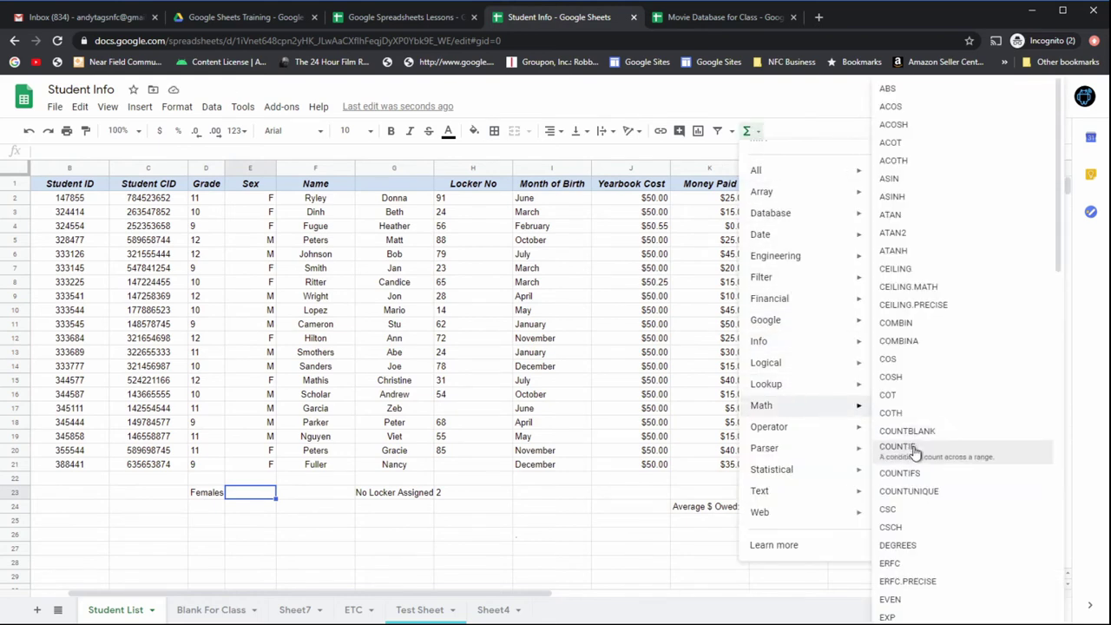
click(913, 457)
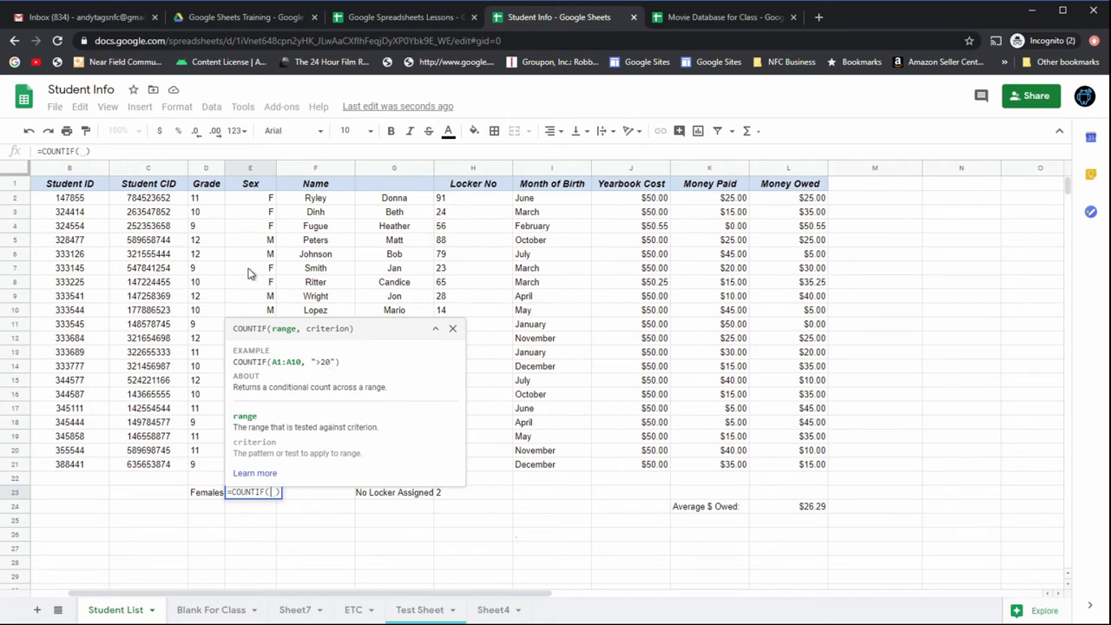
click(256, 201)
drag(256, 201, 269, 465)
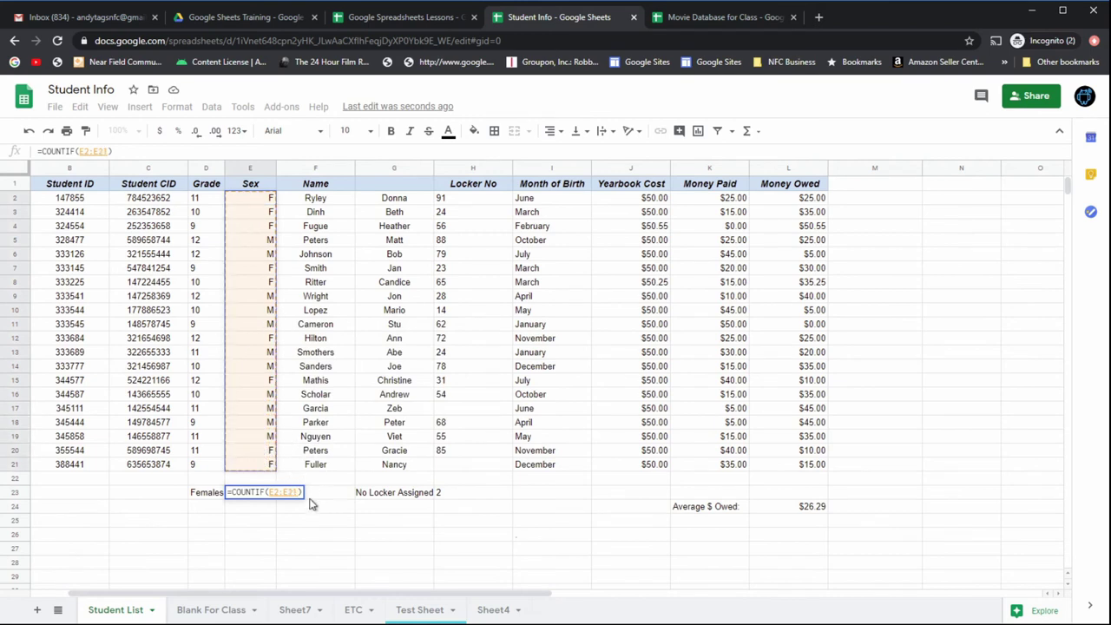
text(,)
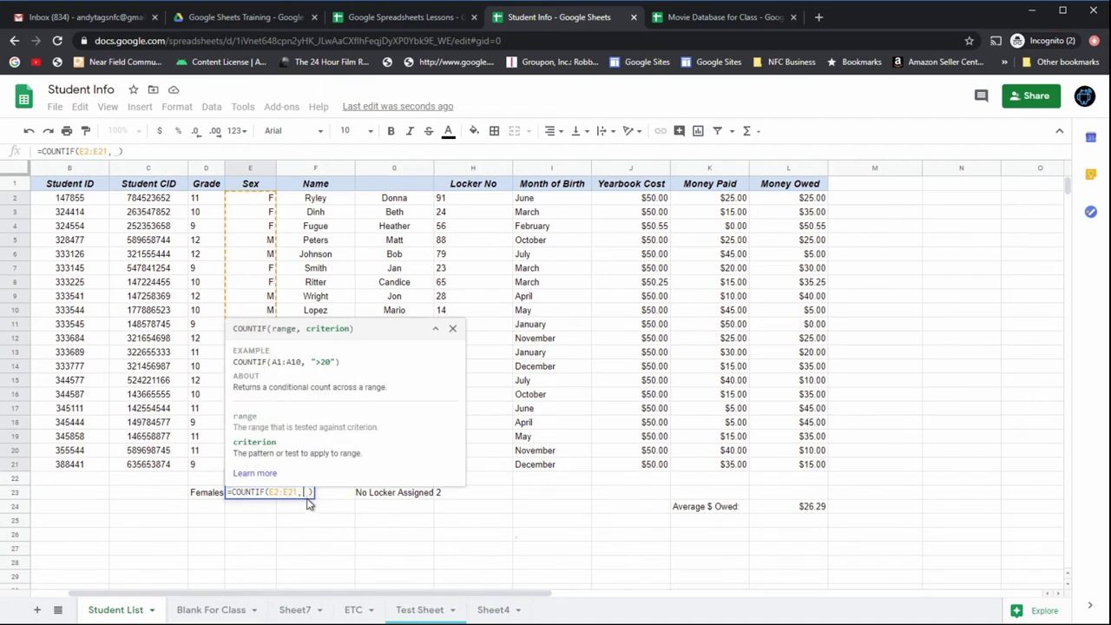
text("F)
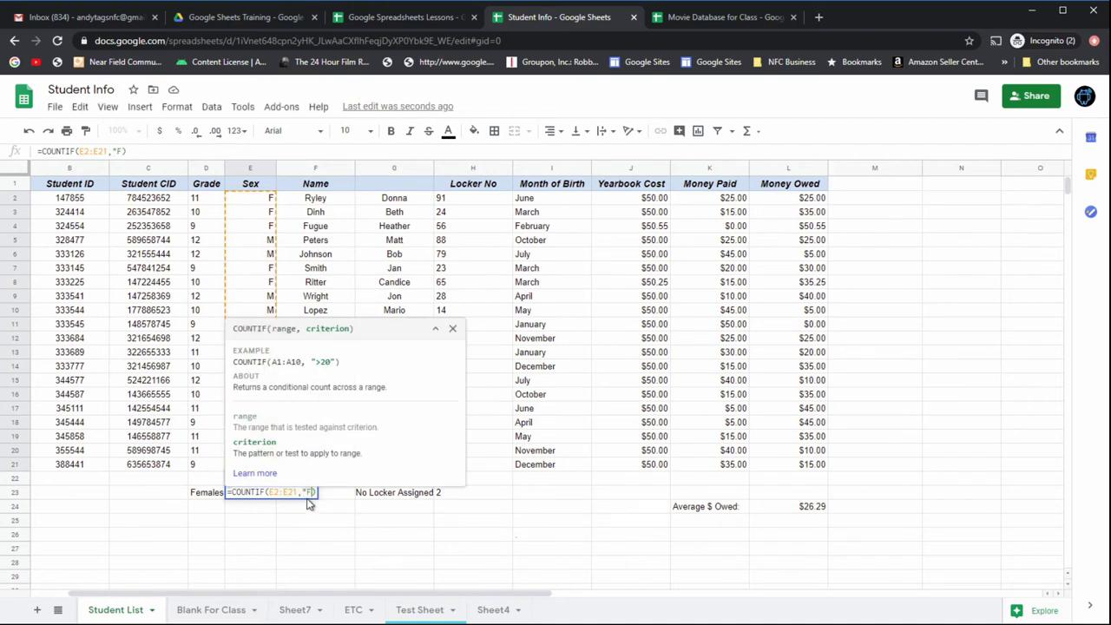
text(")
key(Return)
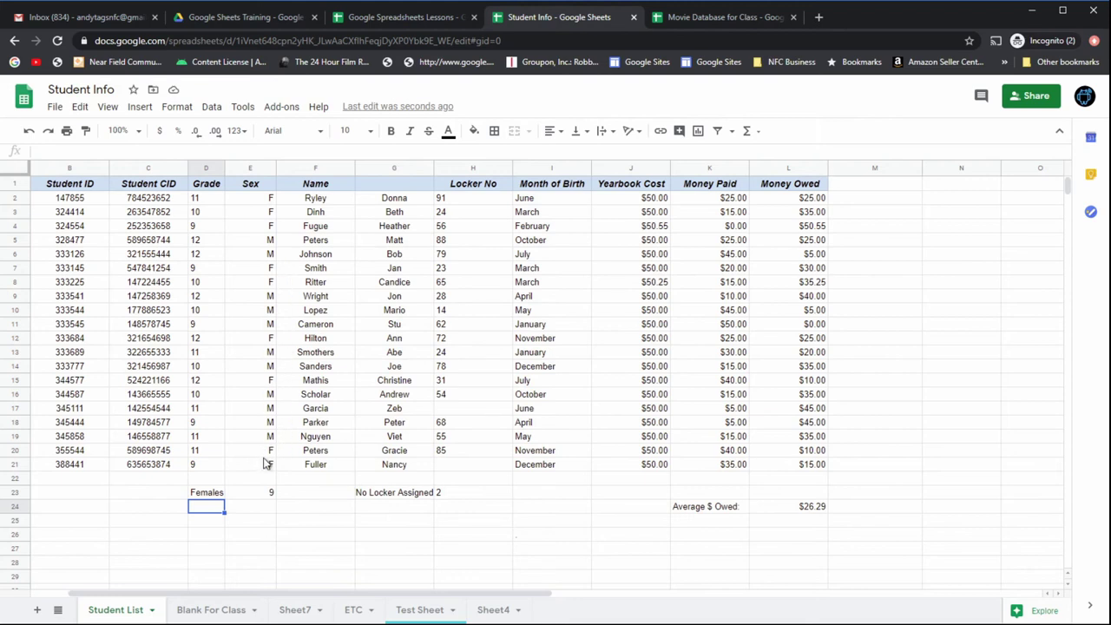
click(259, 494)
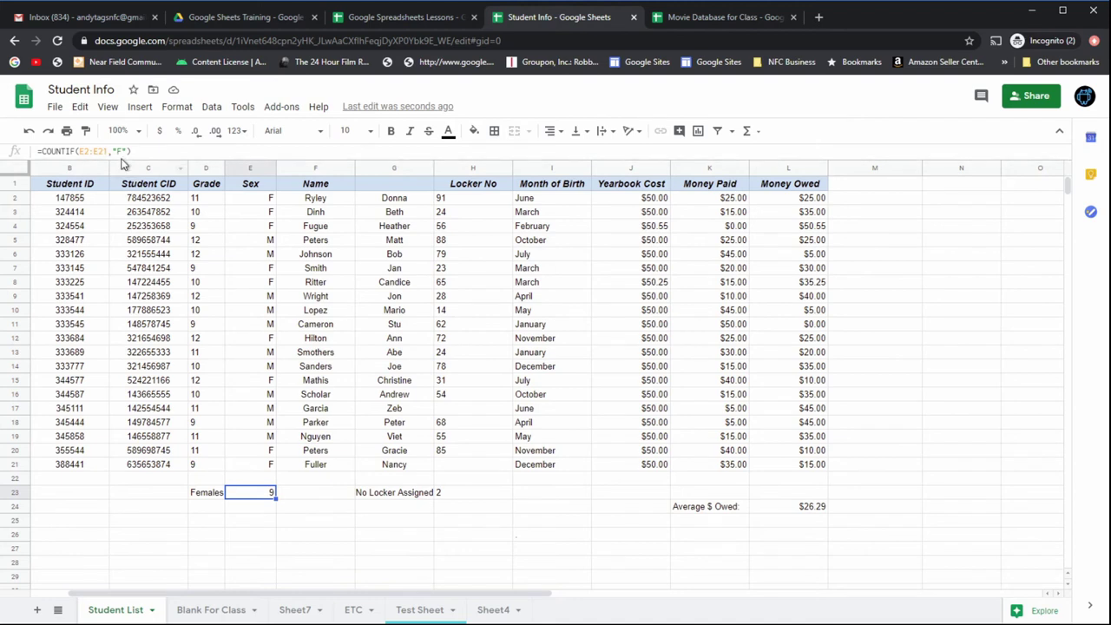
- Enter the label Males in cell D24, directly below the Females label
click(208, 507)
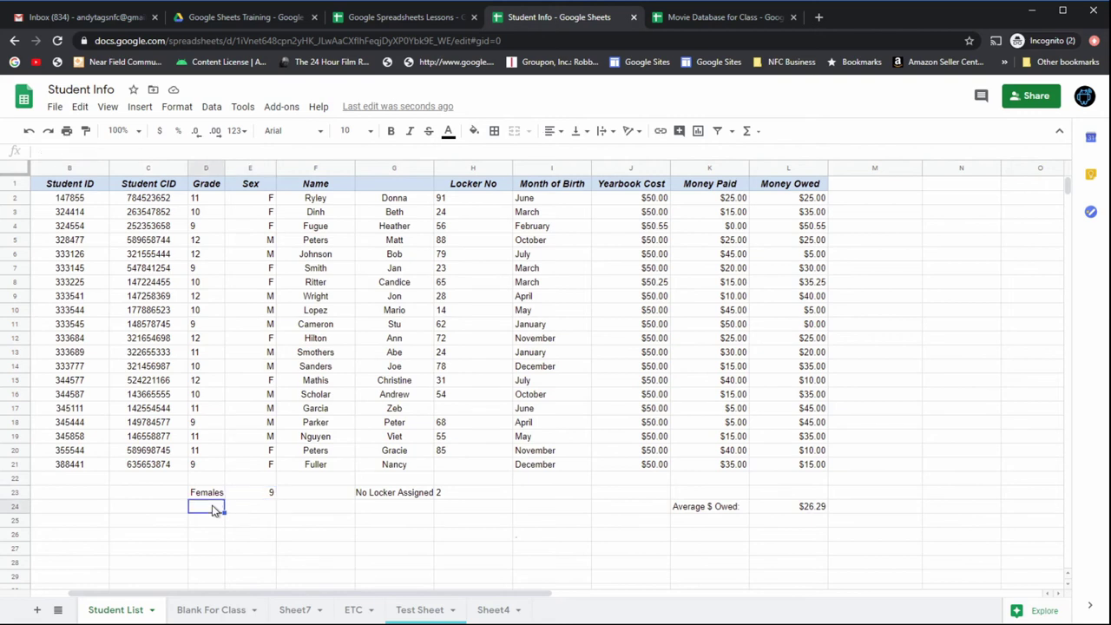
text(Males)
key(Tab)
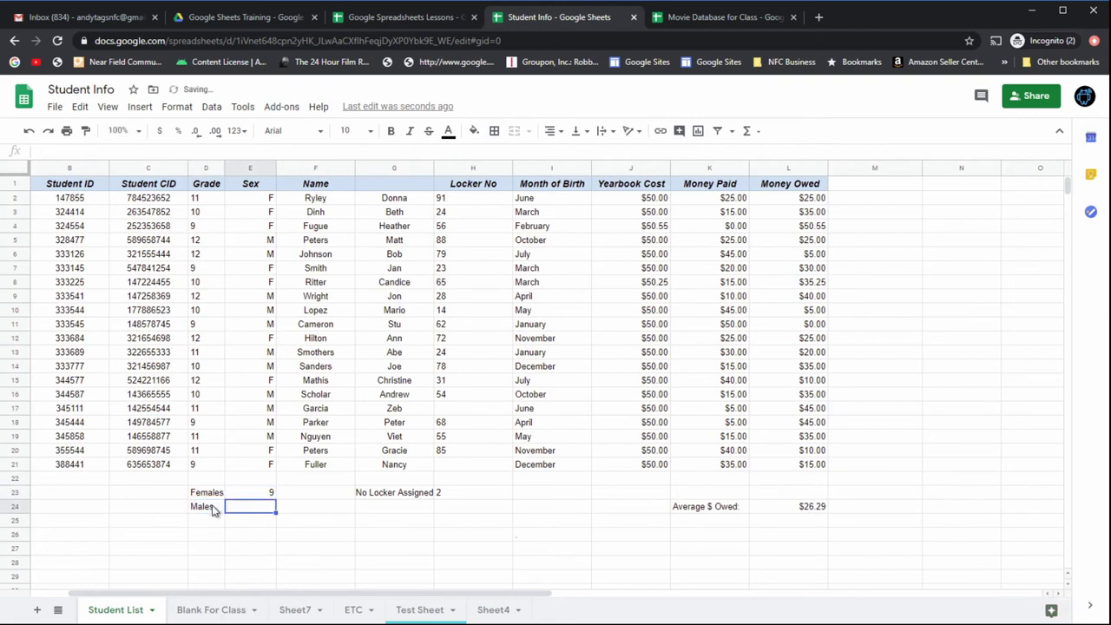
- Count the male students in cell E24 with COUNTIF over E2:E21 and the criterion "M"
click(751, 132)
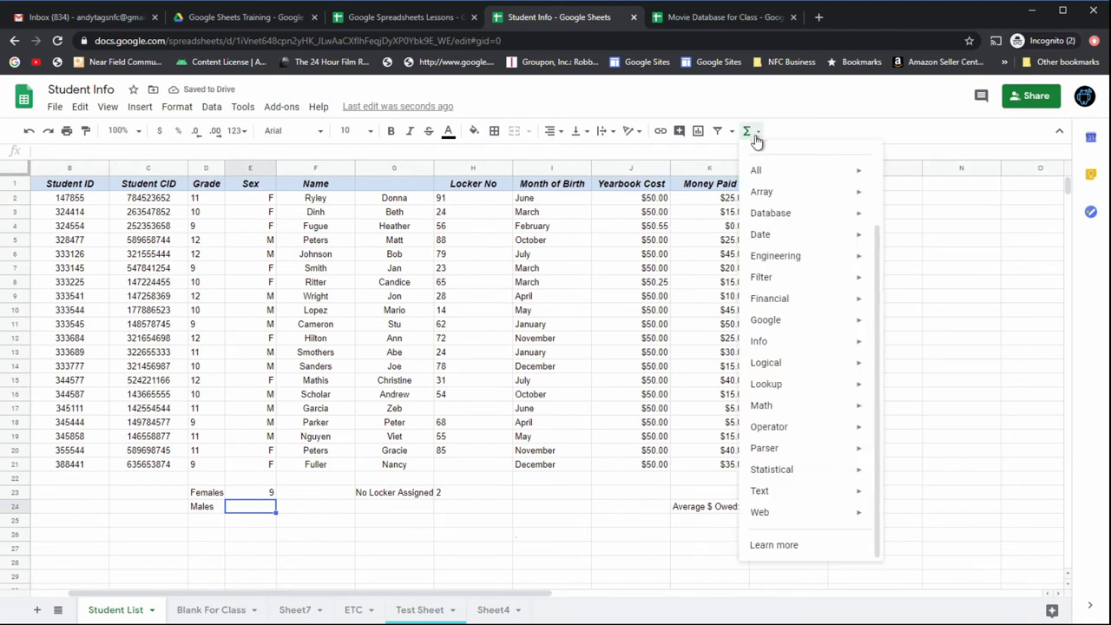
mouse_move(787, 407)
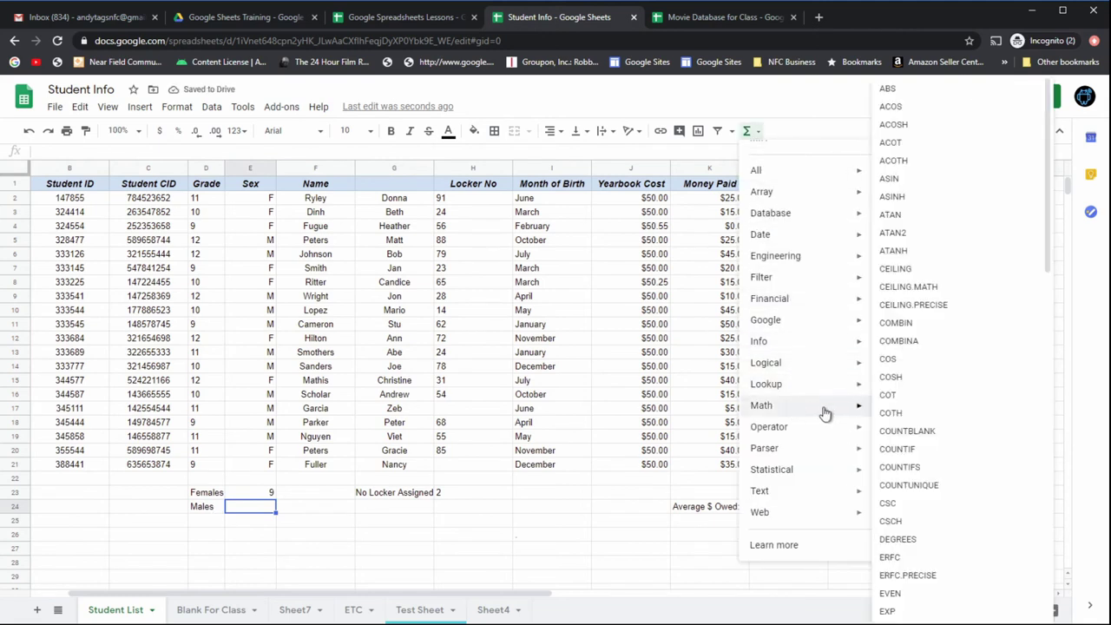
click(903, 455)
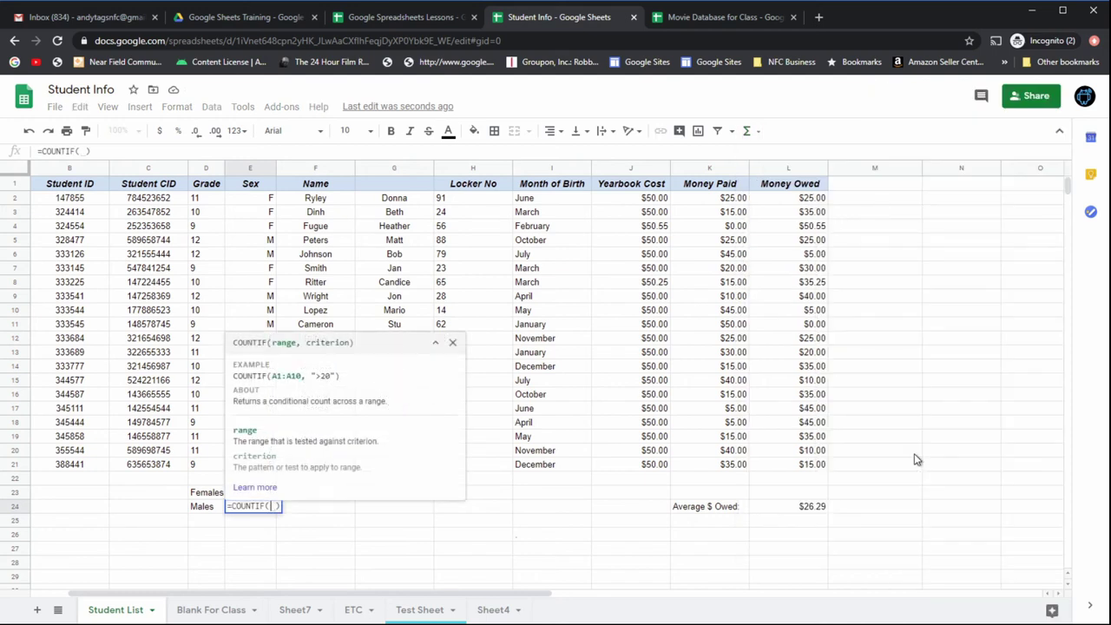
drag(252, 199, 265, 467)
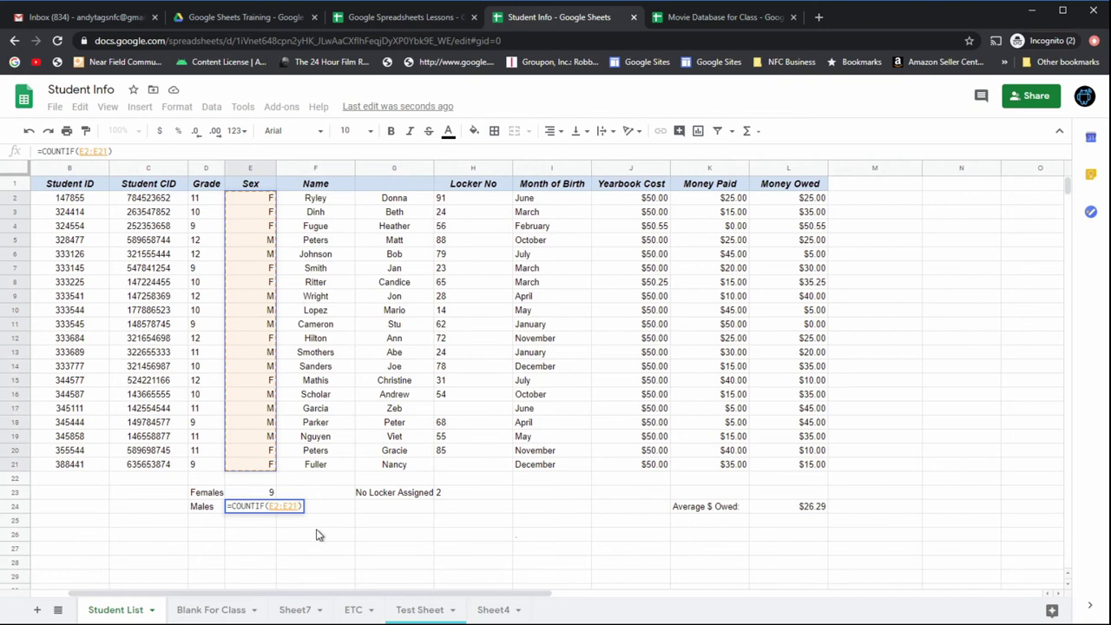
text(,")
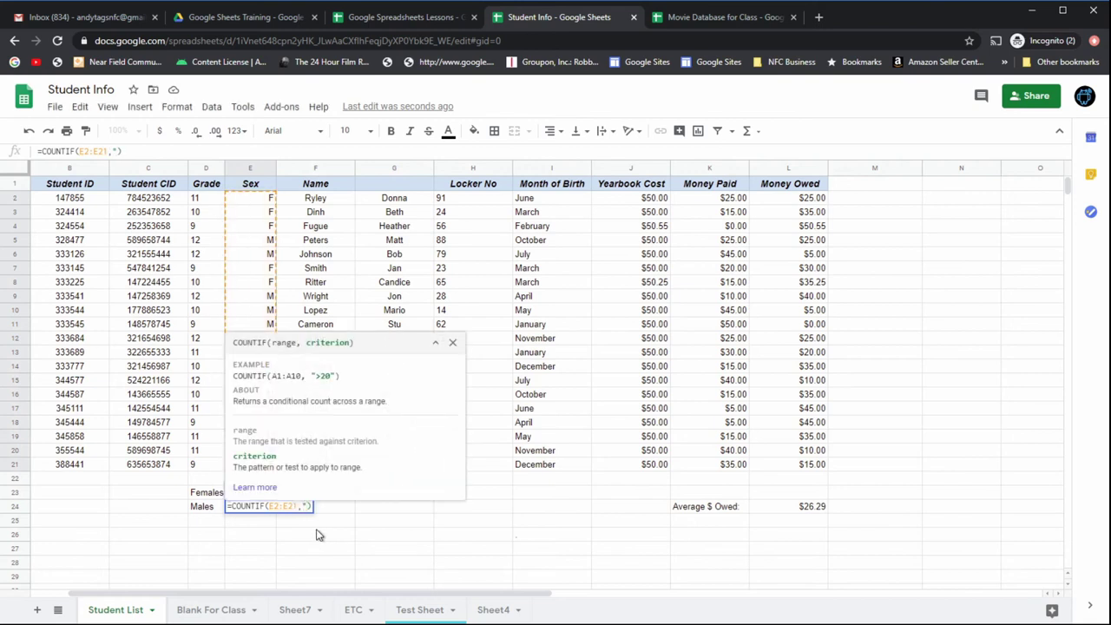
text(M")
key(Return)
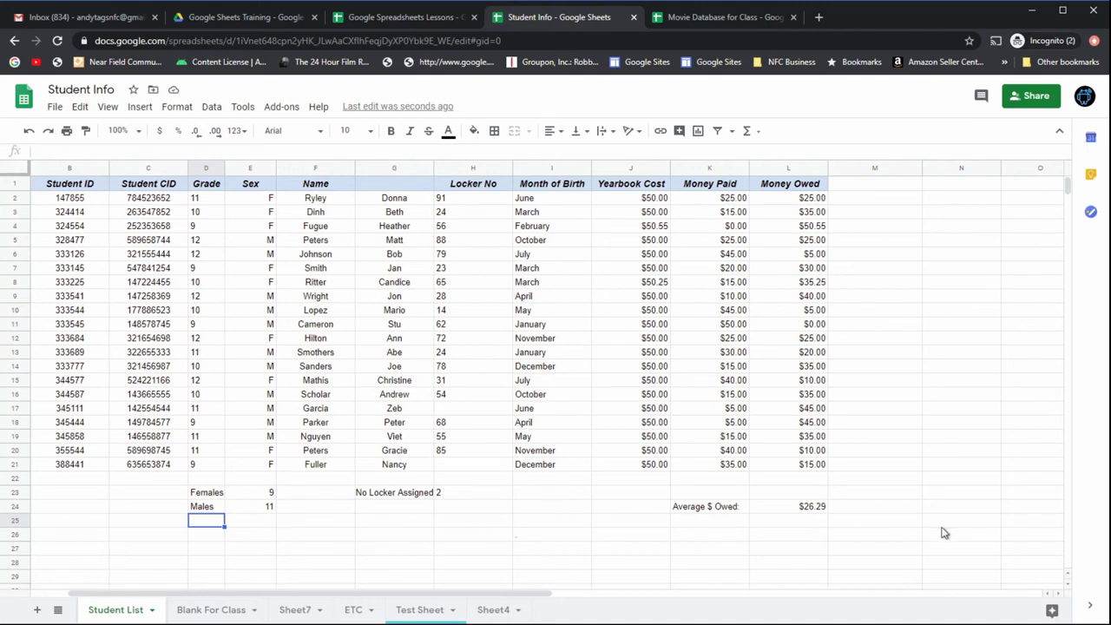
- Review the formulas behind the average owed in L24, the unassigned locker count in H23 and the Females count in E23
click(821, 510)
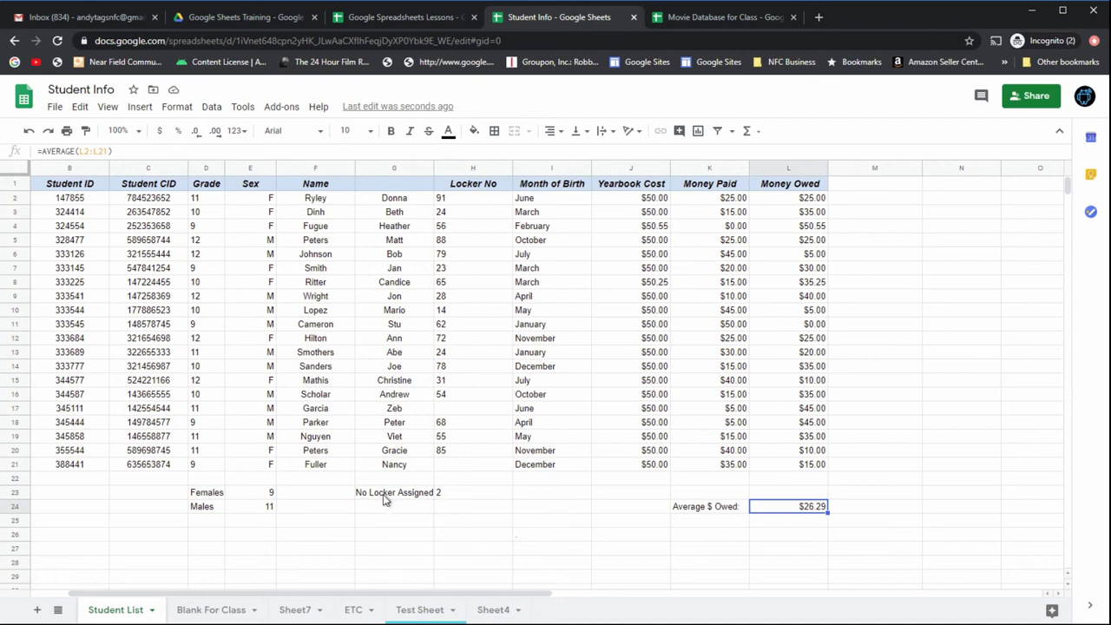
click(483, 495)
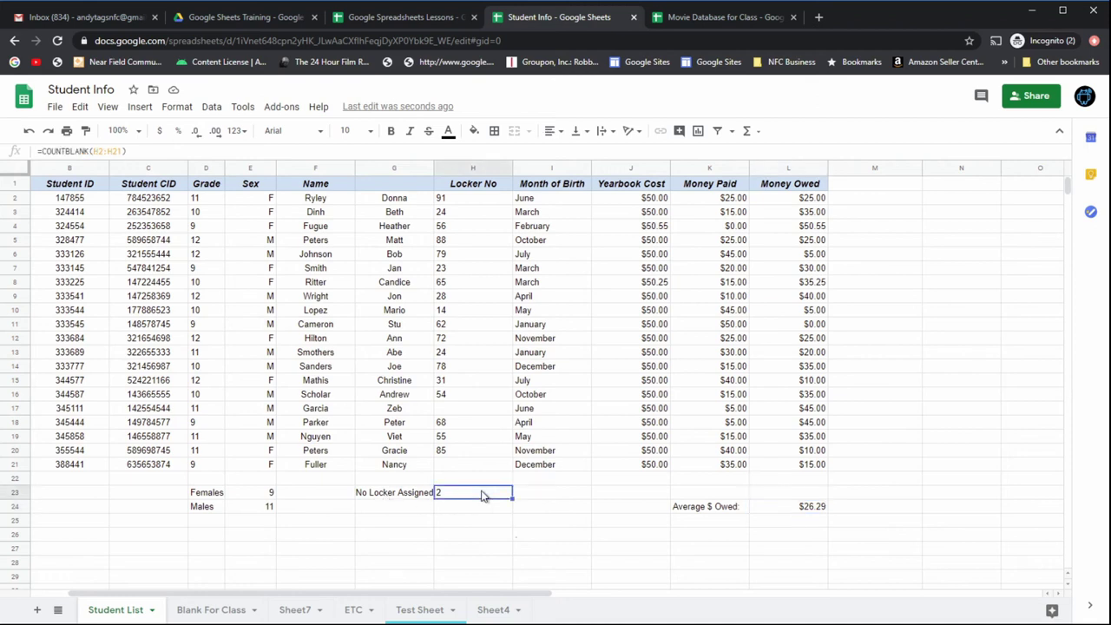
click(399, 499)
click(459, 498)
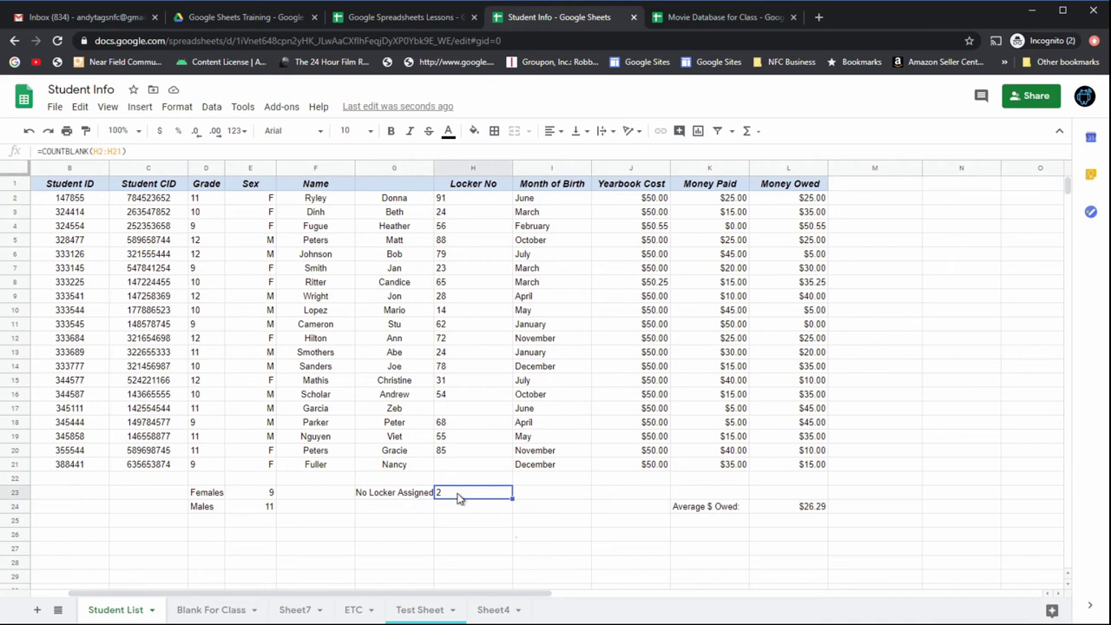
click(241, 494)
click(210, 498)
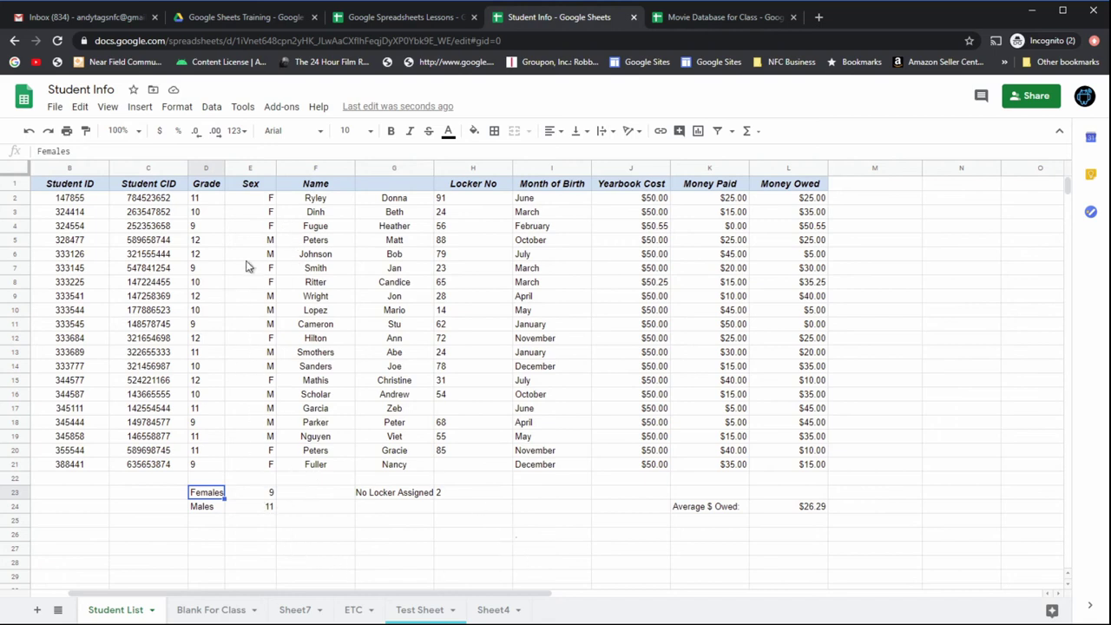
click(265, 493)
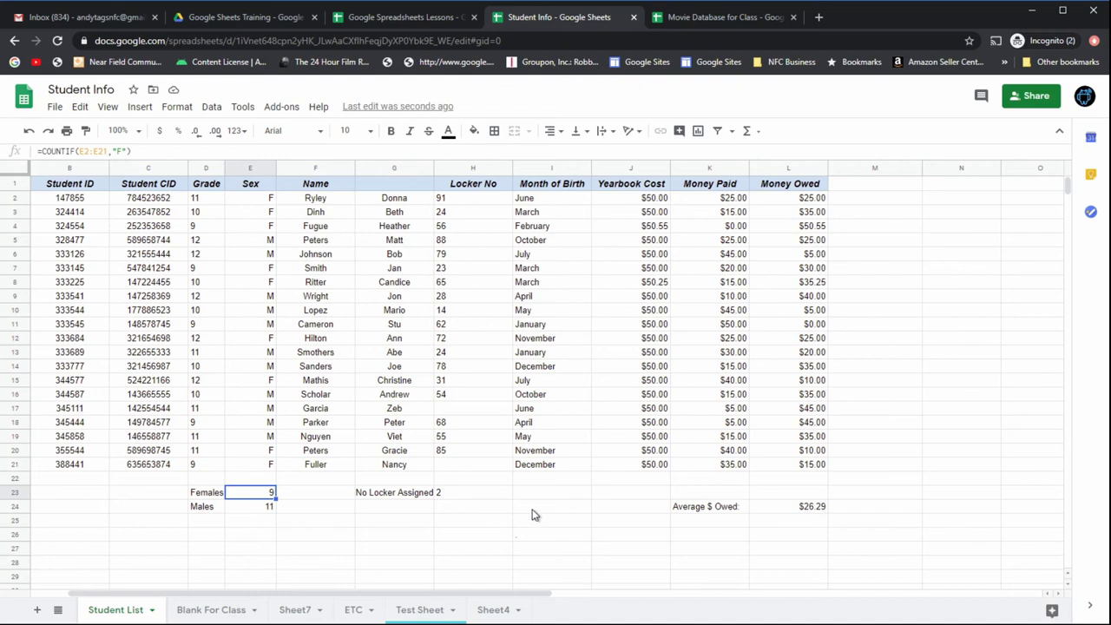
- Examine the list of common functions from SUM to MIN, then check the Money Owed formula in cell L2
click(632, 511)
click(757, 131)
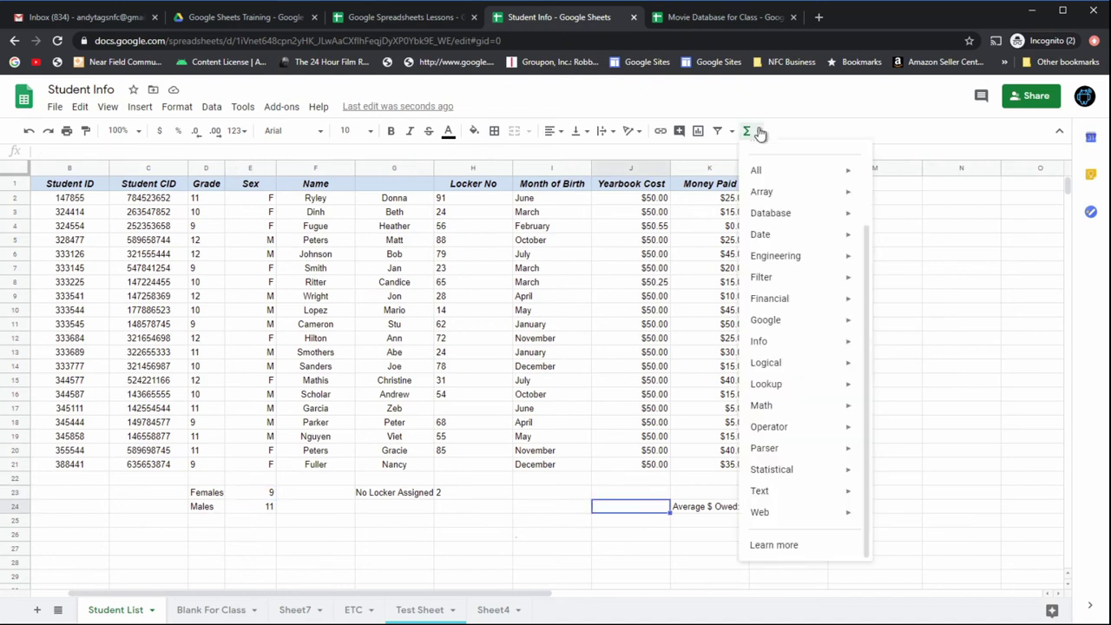
scroll(793, 278, up, 3)
mouse_move(797, 276)
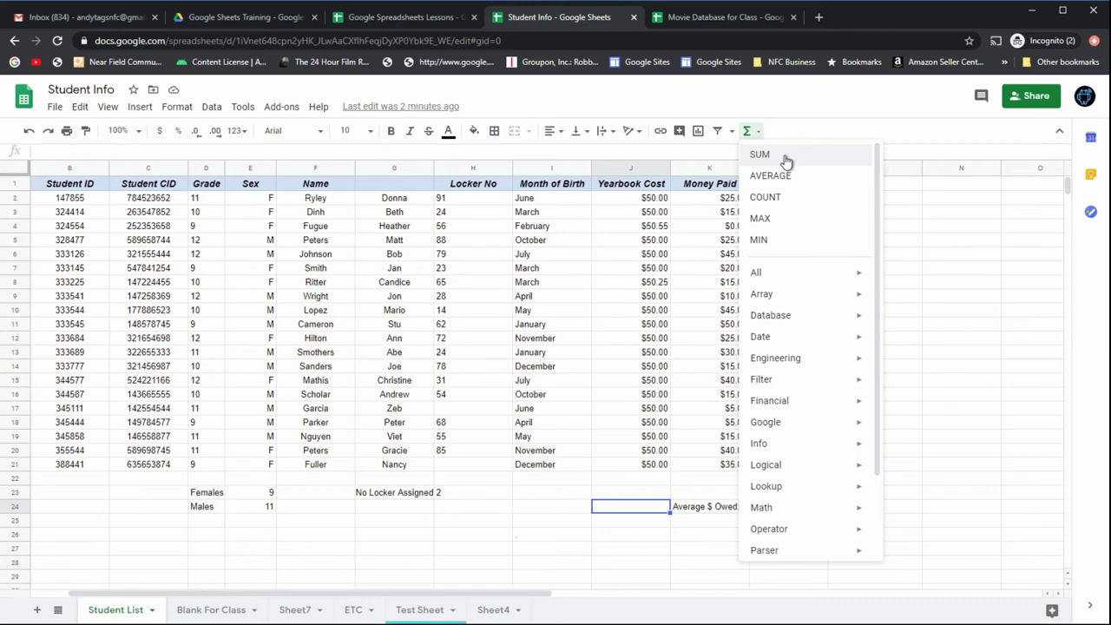
click(549, 509)
click(819, 200)
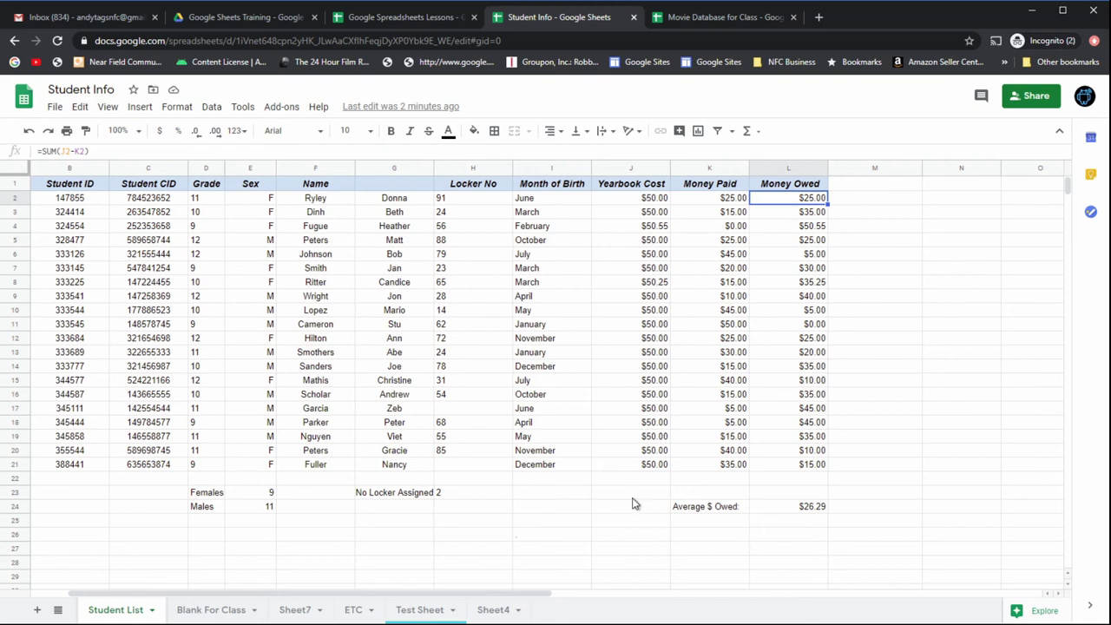
- Browse the available function categories, including the Math and Logical functions, without inserting any function
click(752, 132)
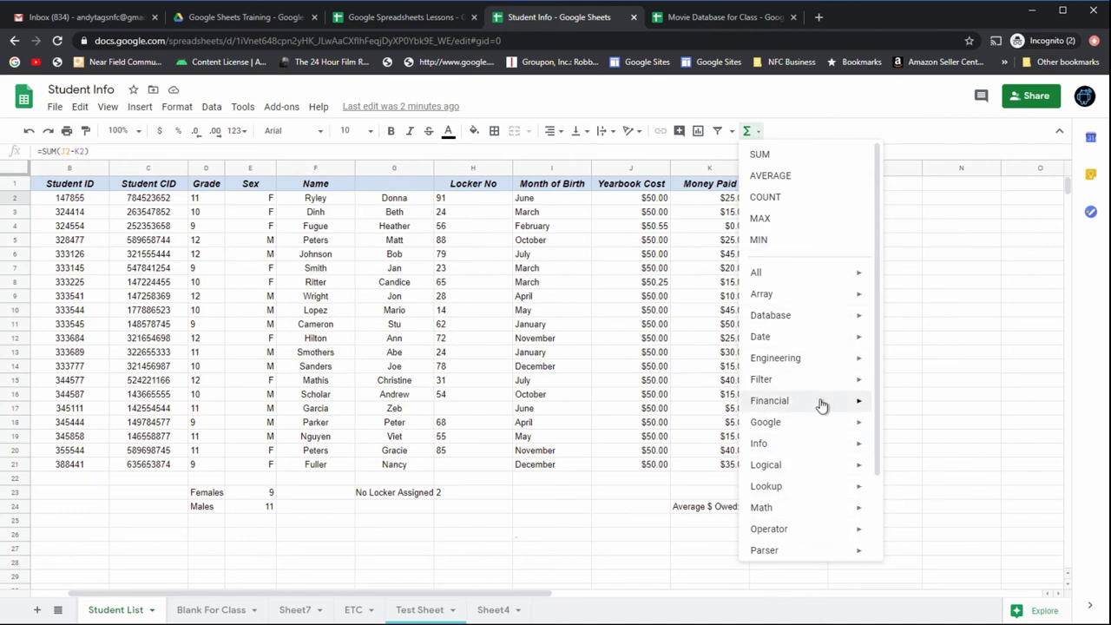
scroll(790, 408, down, 2)
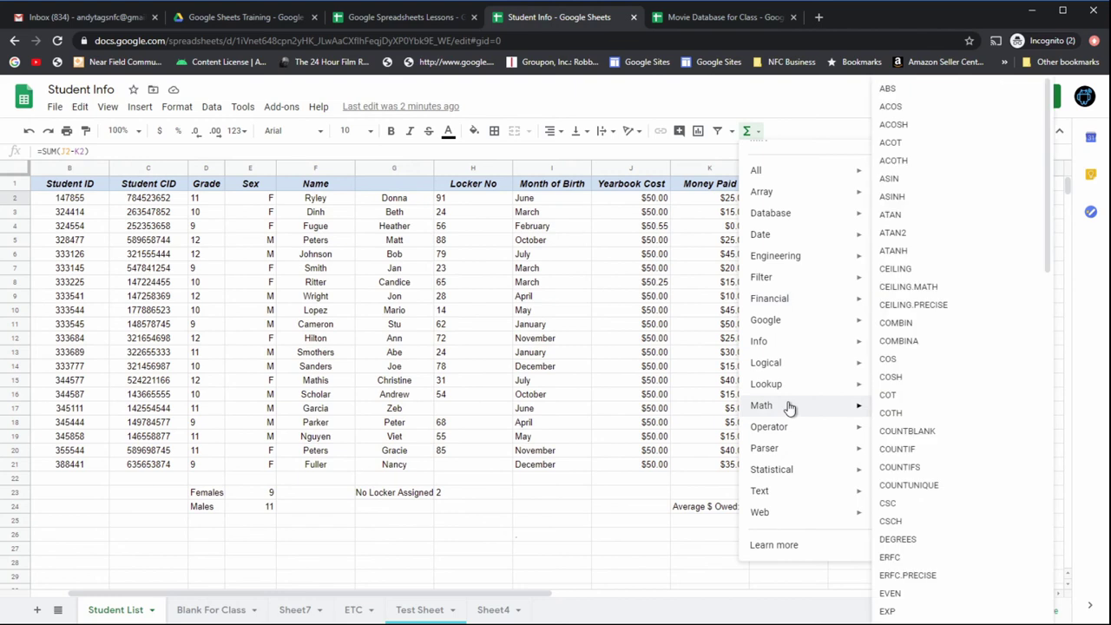
mouse_move(793, 426)
scroll(792, 426, up, 2)
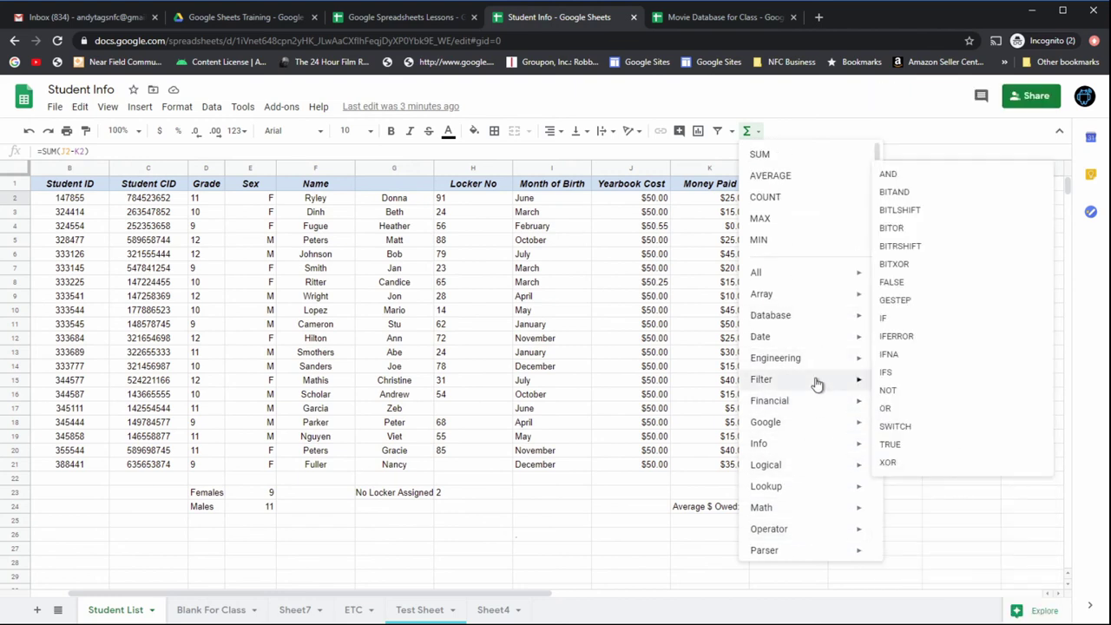
mouse_move(813, 343)
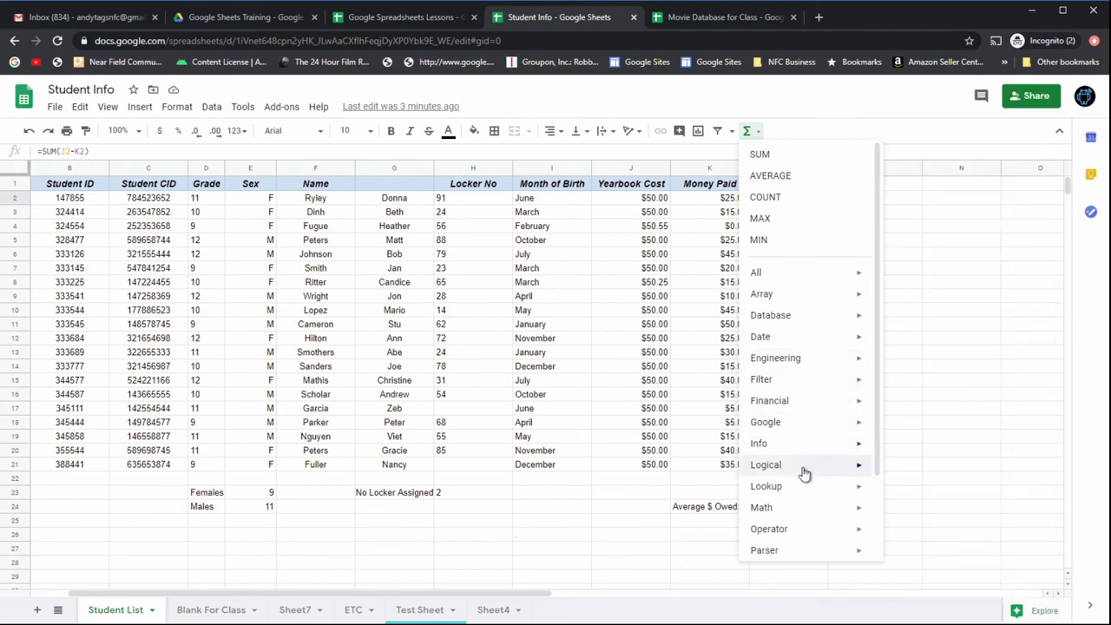
mouse_move(805, 476)
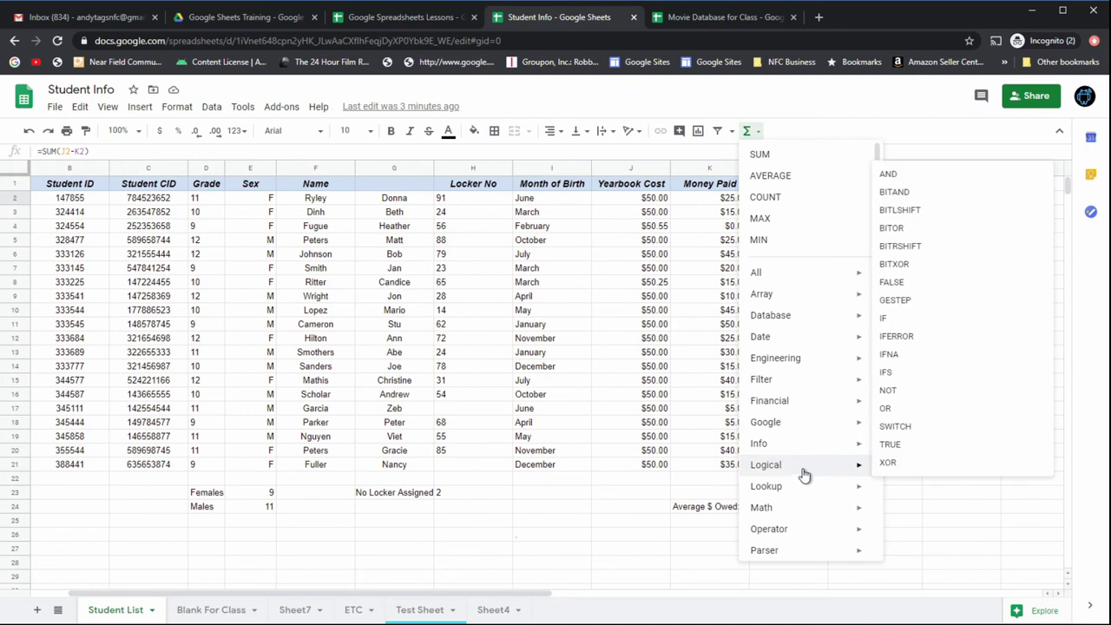
mouse_move(804, 501)
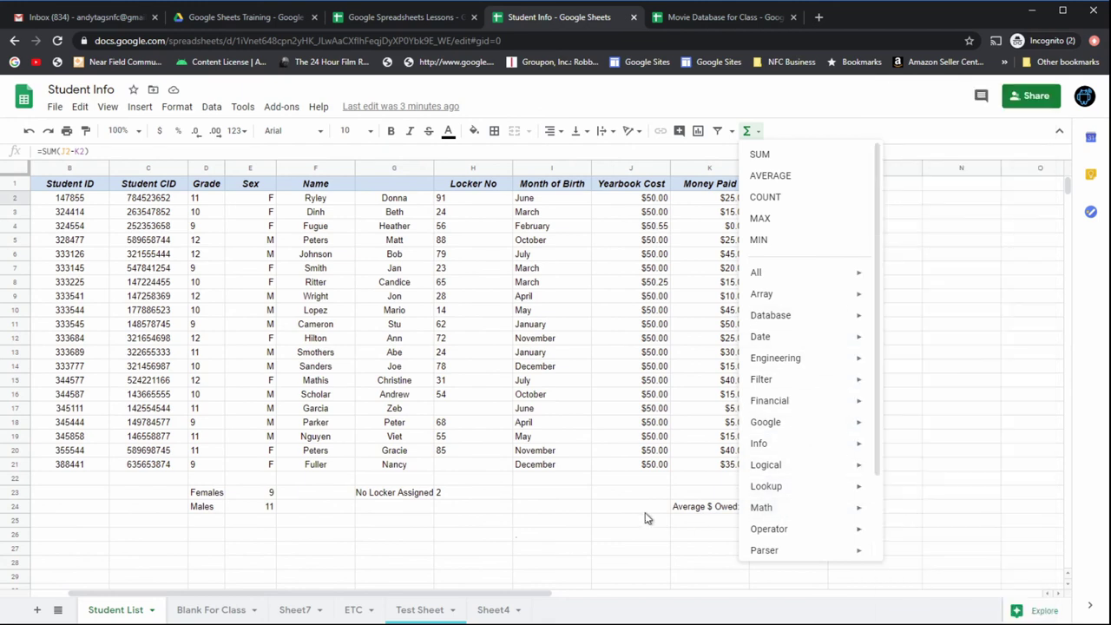
click(587, 494)
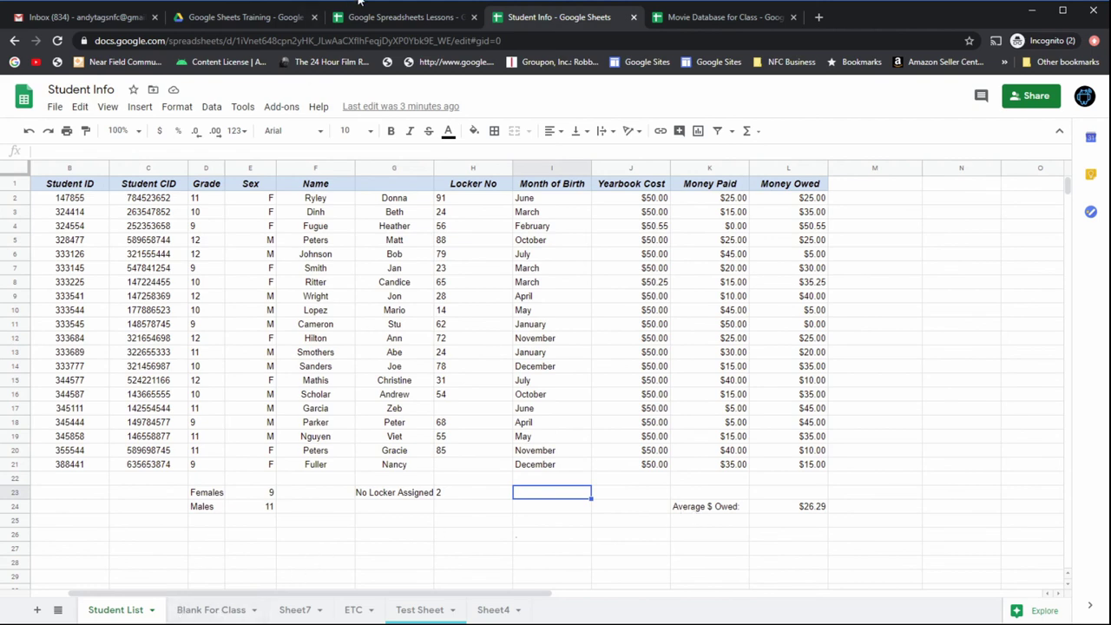
- Switch to the Google Spreadsheets Lessons file and review the SUM formulas in Funds cell C5 and the Budget totals in B6 and C6
click(421, 17)
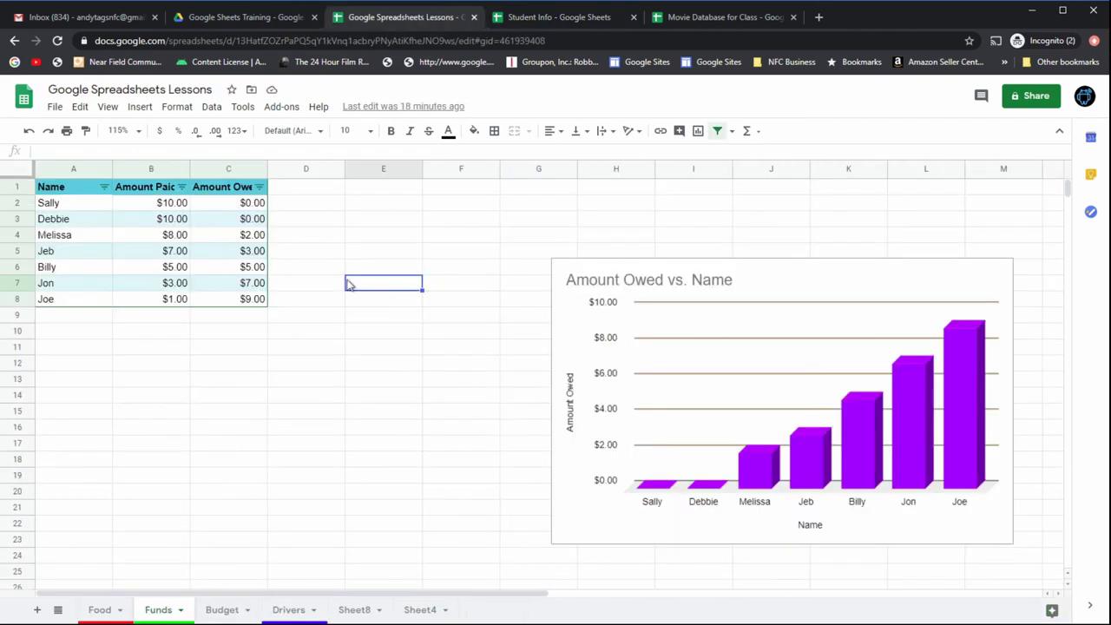
click(224, 254)
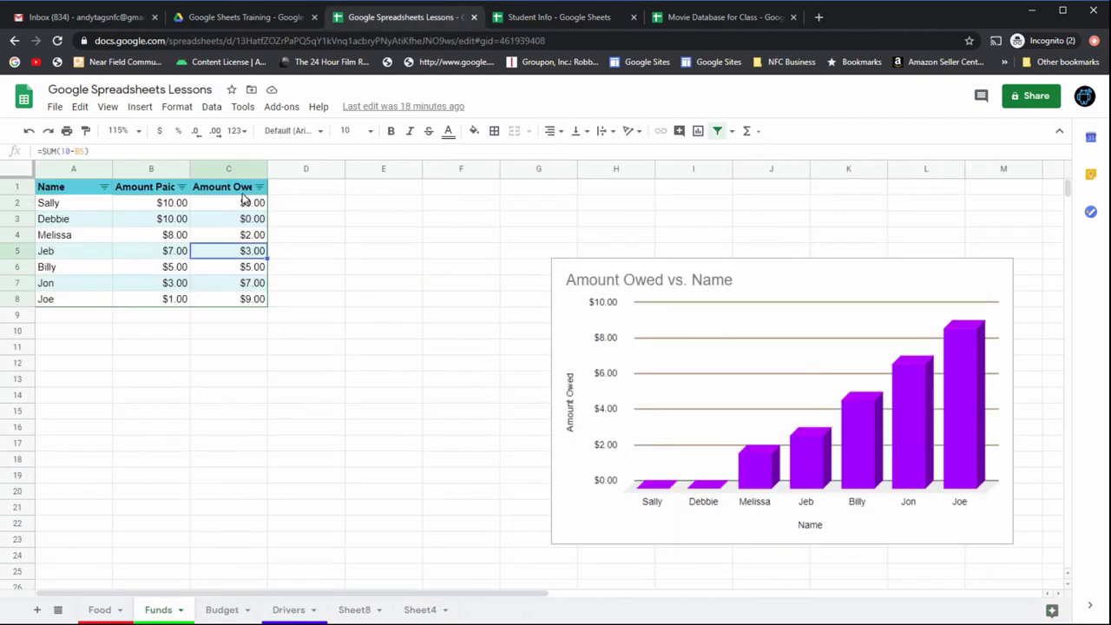
click(226, 612)
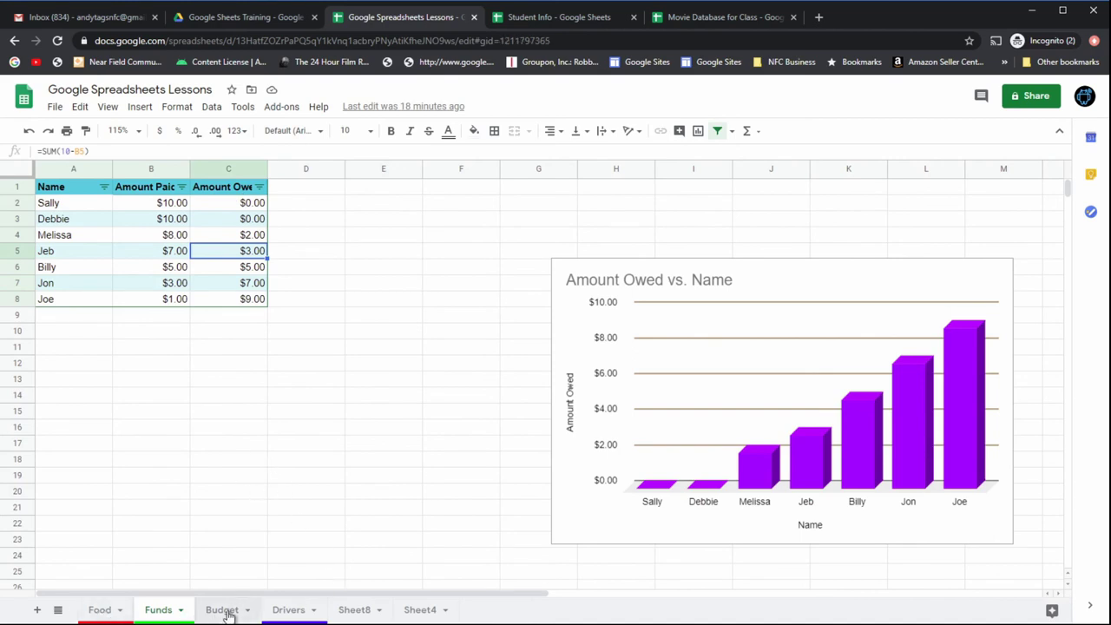
click(159, 310)
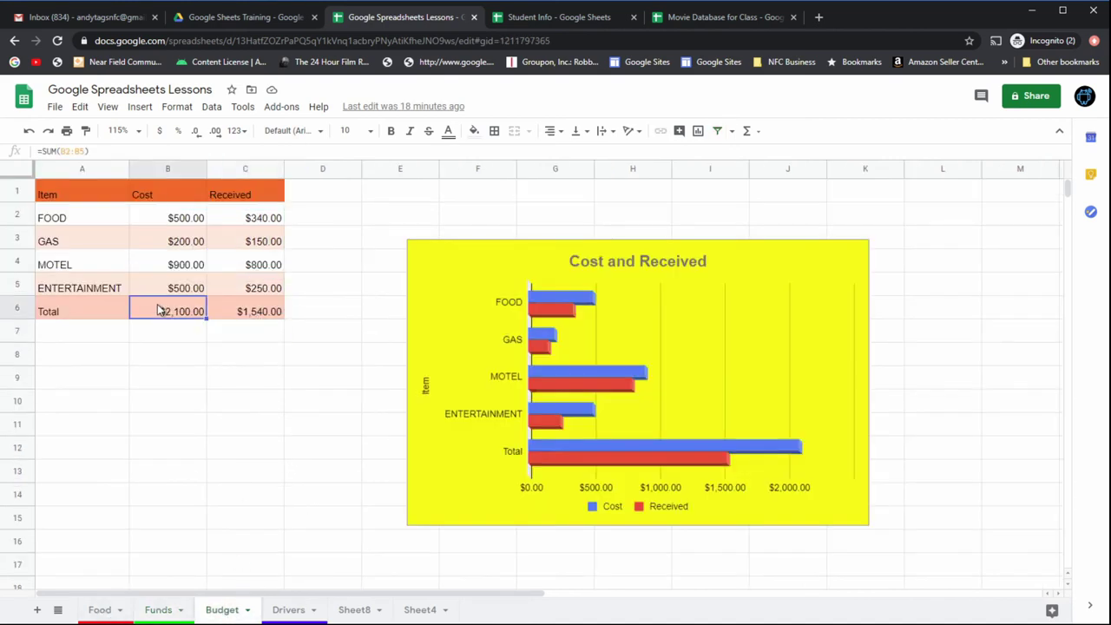
click(256, 315)
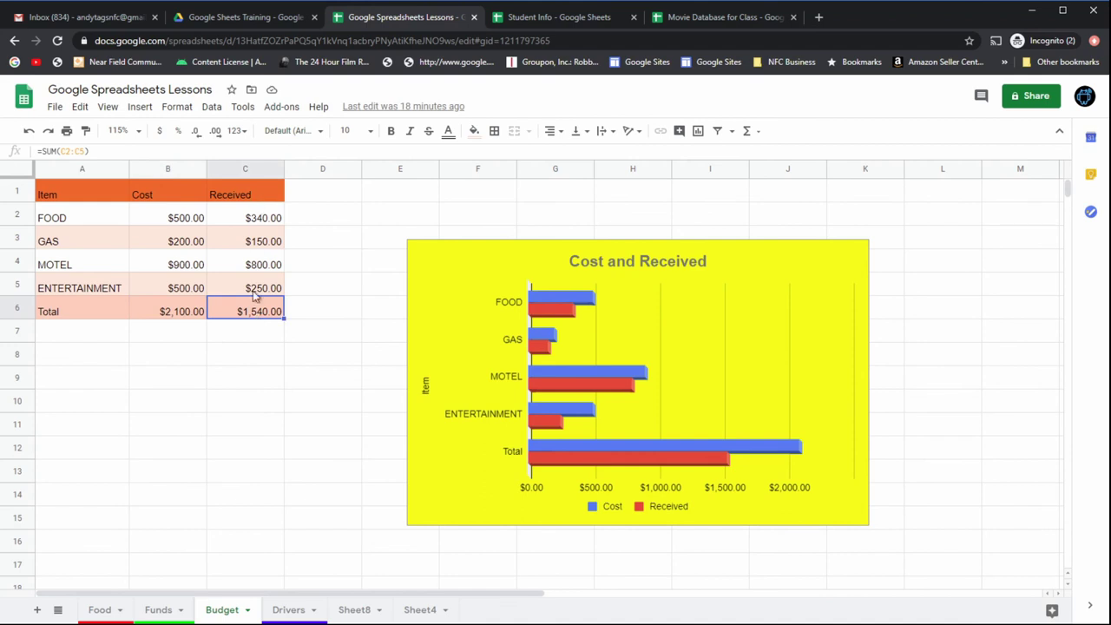
click(318, 224)
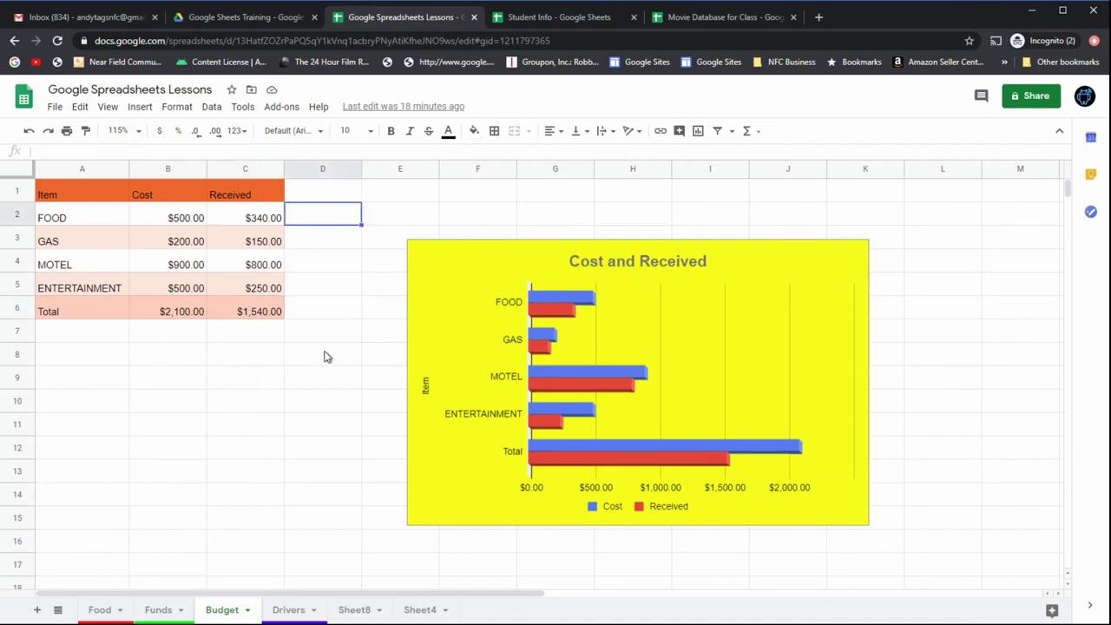
click(222, 337)
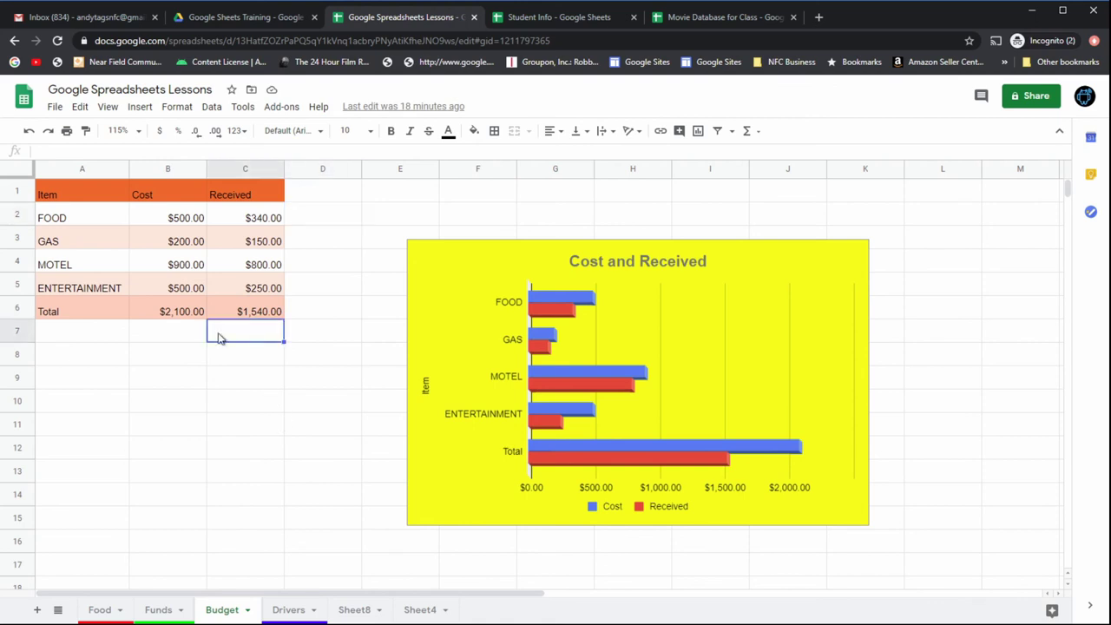